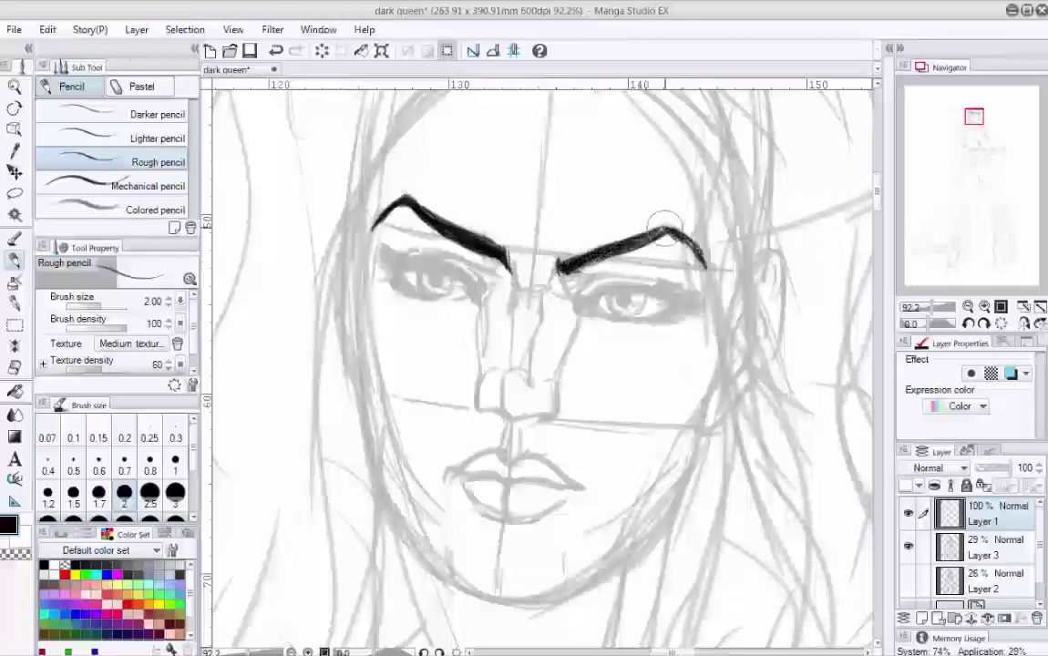
Draw the left eye over the sketch with the rough pencil, including lids, upper and lower lashes, iris and dark pupil
drag(467, 283, 481, 300)
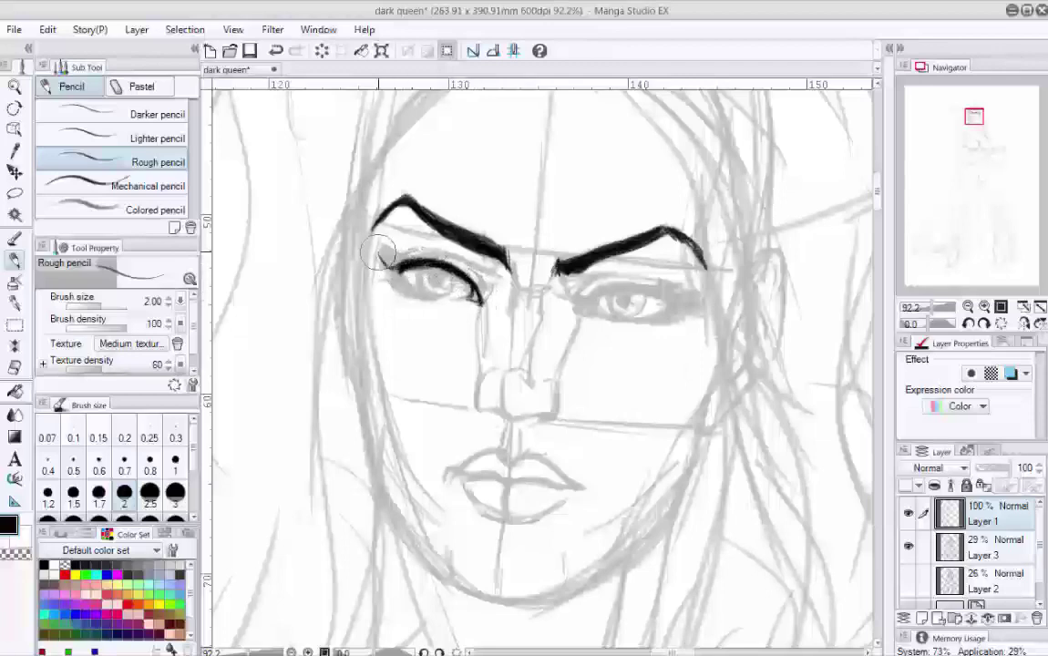
drag(384, 252, 417, 262)
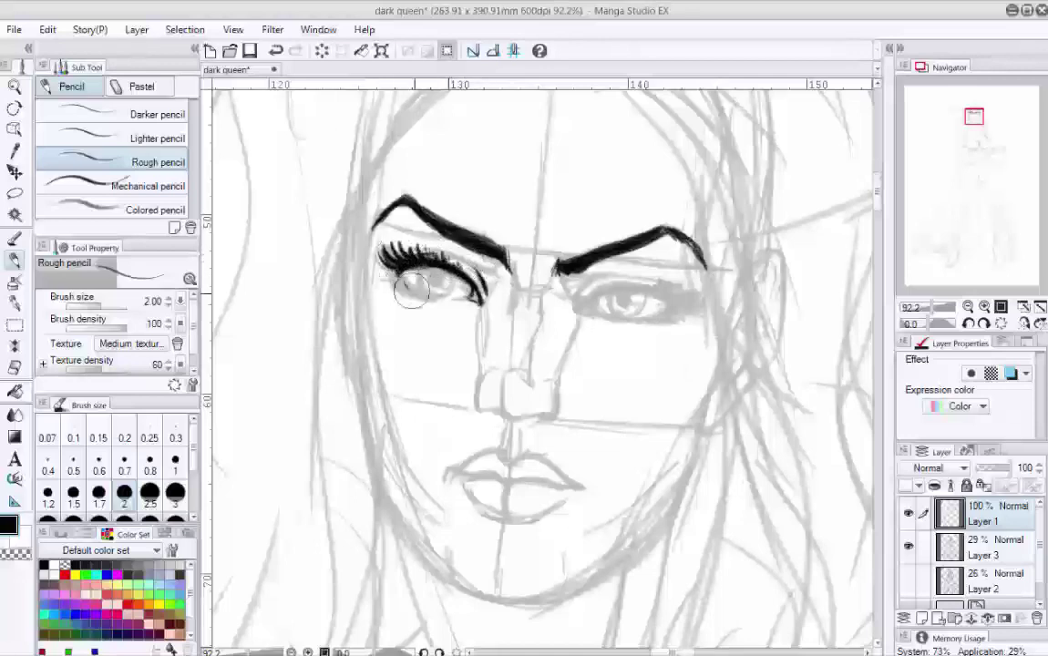
drag(425, 286, 453, 305)
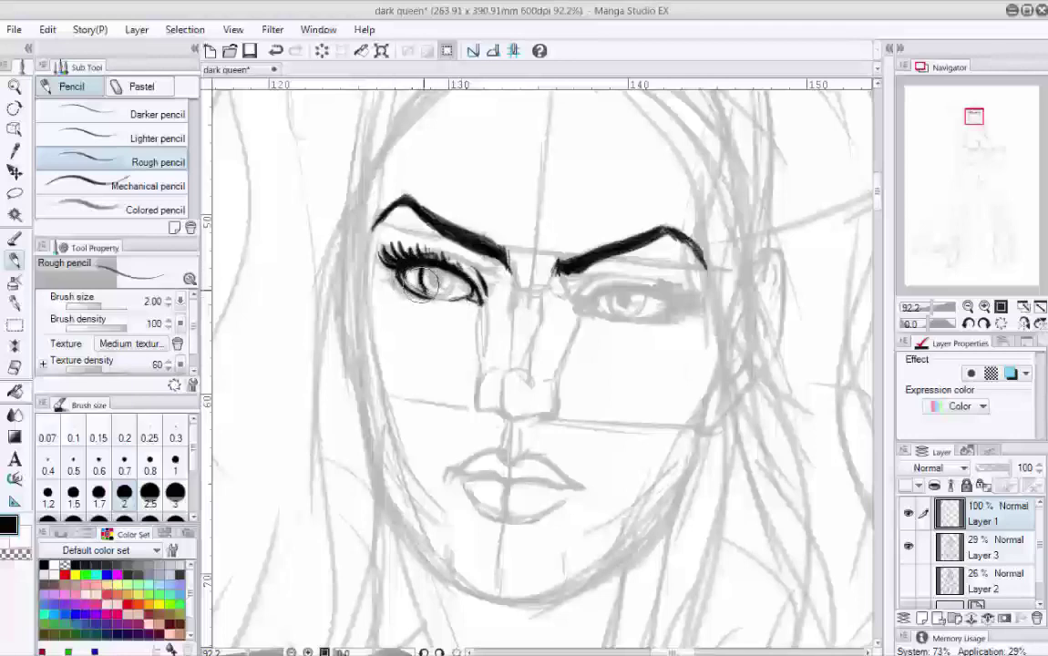
scroll(438, 255, up, 3)
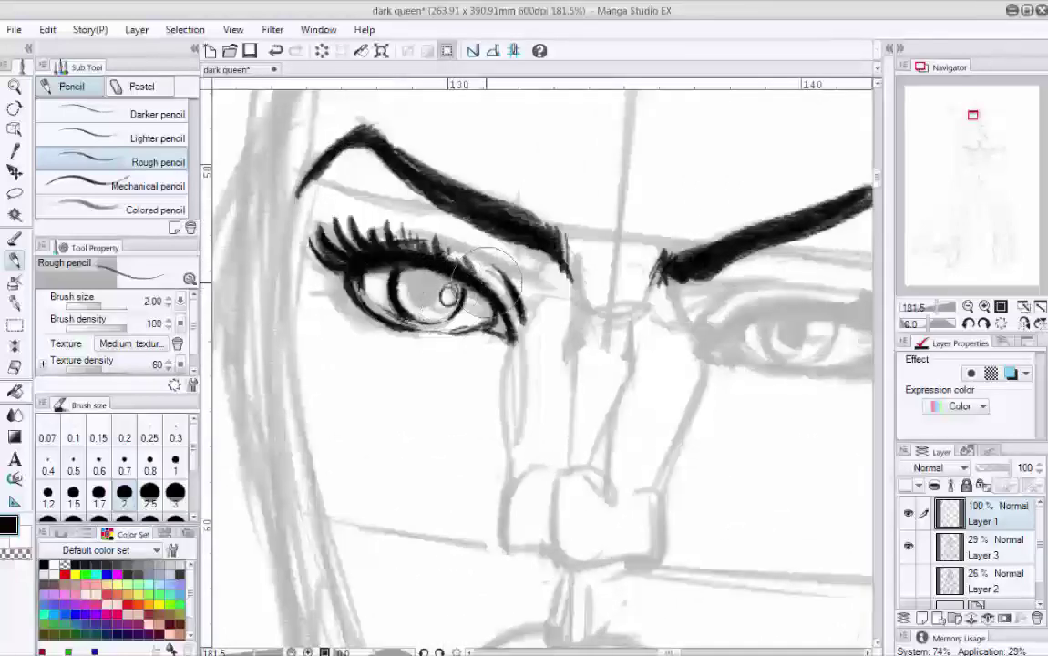
scroll(489, 277, up, 1)
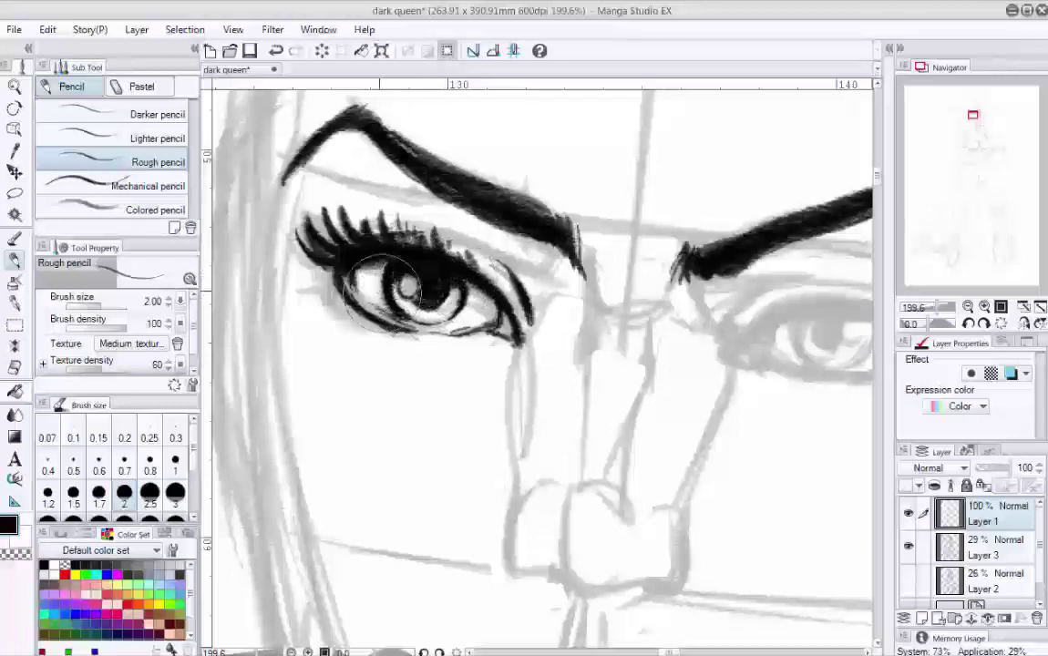
mouse_move(383, 278)
mouse_down()
mouse_move(309, 280)
mouse_move(341, 292)
mouse_move(328, 308)
mouse_move(361, 322)
mouse_move(356, 300)
mouse_move(378, 339)
mouse_move(417, 349)
mouse_up()
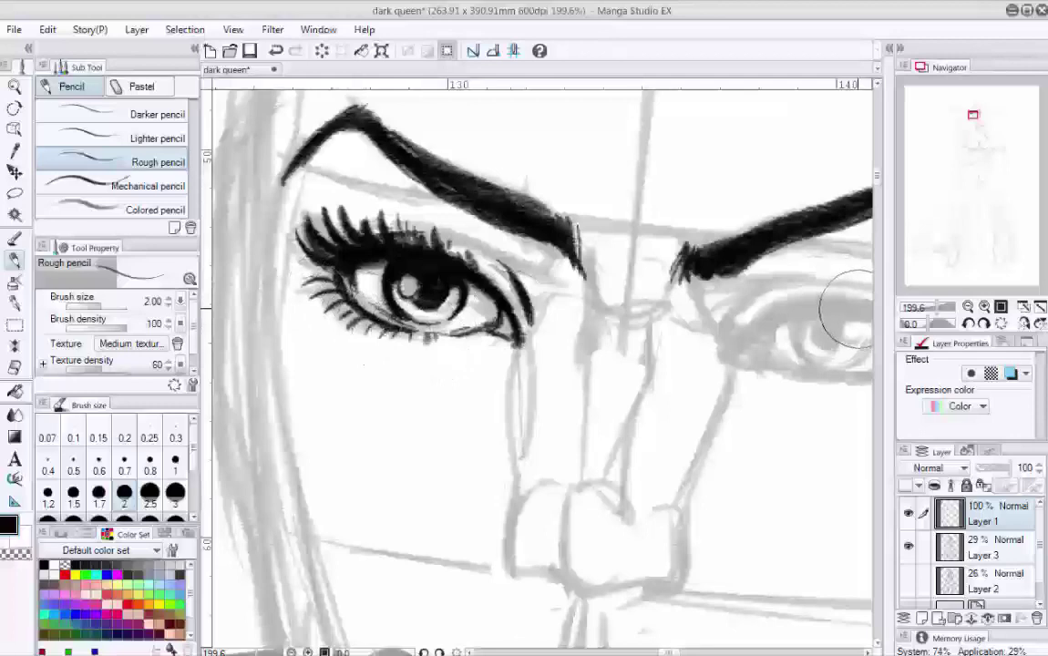
Outline the right eye's upper and lower lids and inner corner over the sketch with the rough pencil
scroll(847, 310, down, 1)
mouse_move(647, 335)
mouse_down()
mouse_move(577, 300)
mouse_move(506, 347)
mouse_move(577, 347)
mouse_move(609, 324)
mouse_up()
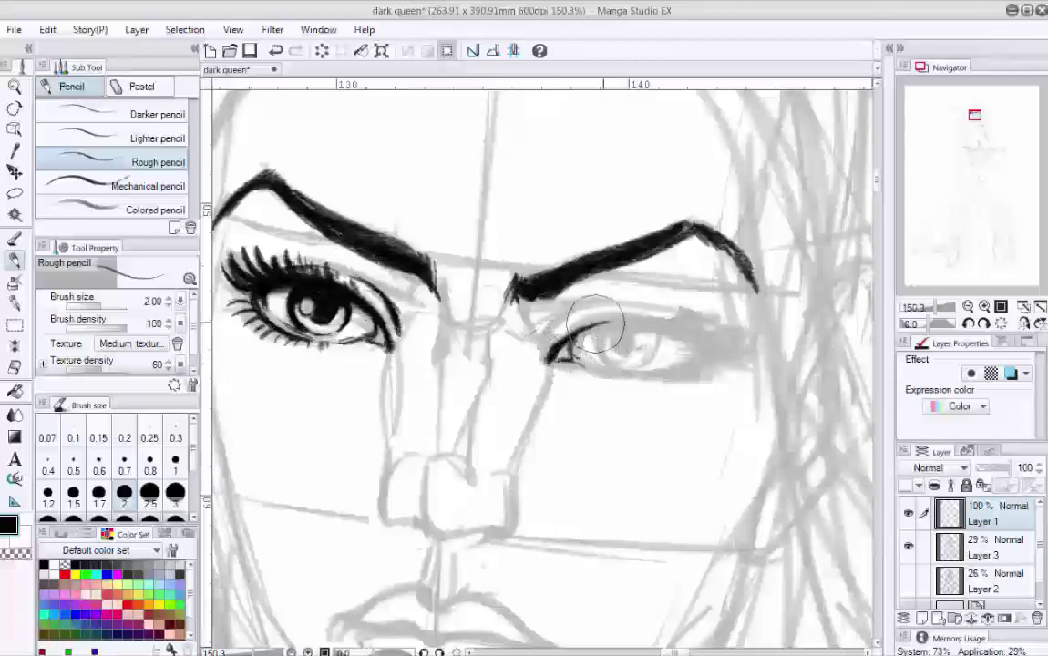
drag(726, 305, 533, 276)
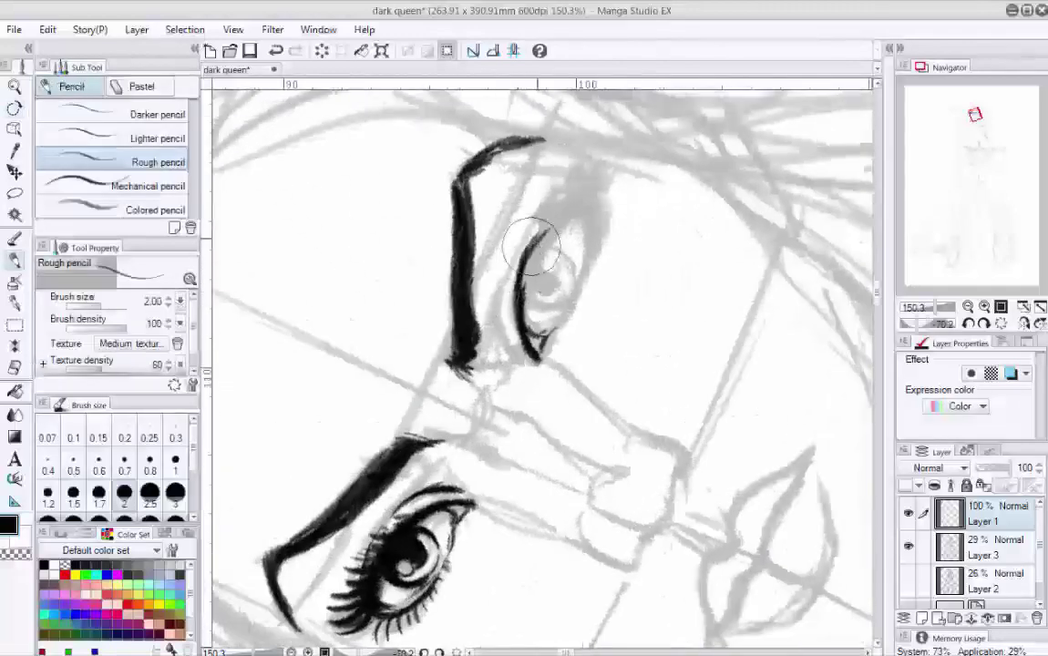
key(r)
mouse_move(718, 299)
mouse_down()
mouse_move(664, 508)
mouse_move(574, 392)
mouse_up()
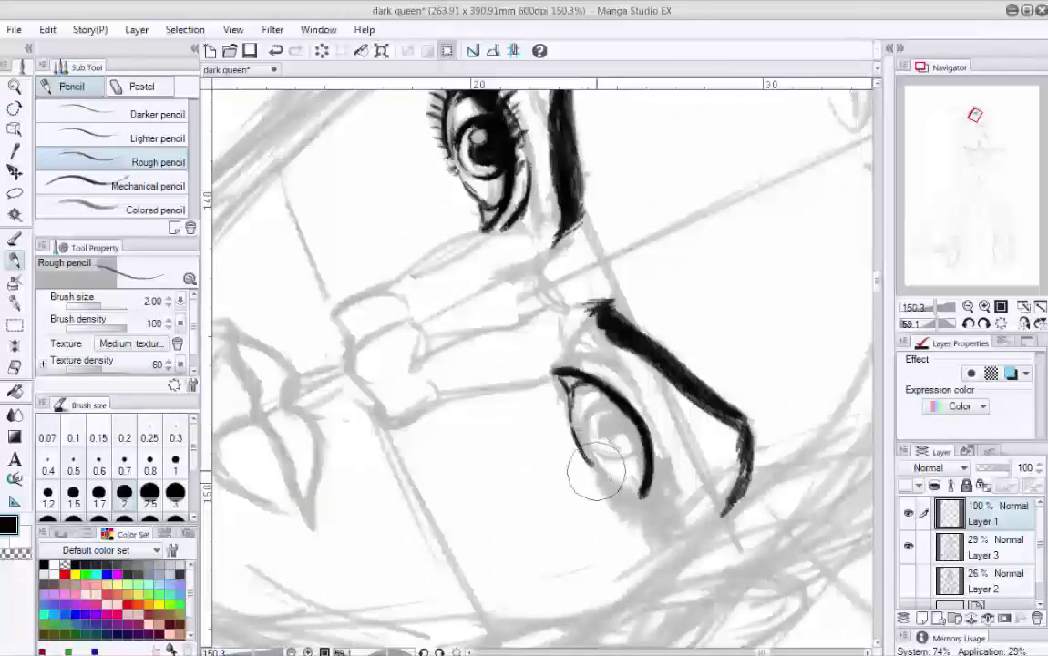
key(ctrl+@)
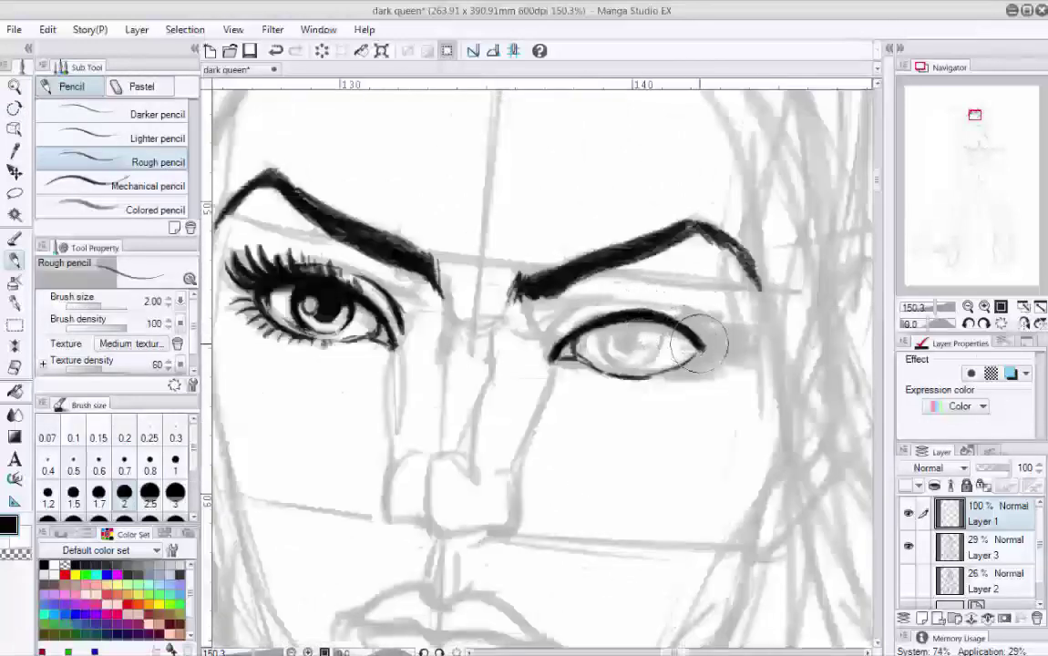
Add the upper and lower lashes, eyelid crease, iris and pupil to the right eye
mouse_move(694, 352)
mouse_down()
mouse_move(739, 343)
mouse_move(716, 337)
mouse_move(748, 333)
mouse_move(743, 318)
mouse_move(696, 328)
mouse_move(708, 315)
mouse_move(662, 317)
mouse_move(685, 314)
mouse_move(683, 300)
mouse_move(634, 318)
mouse_move(602, 305)
mouse_move(542, 345)
mouse_move(586, 302)
mouse_up()
drag(687, 306, 604, 320)
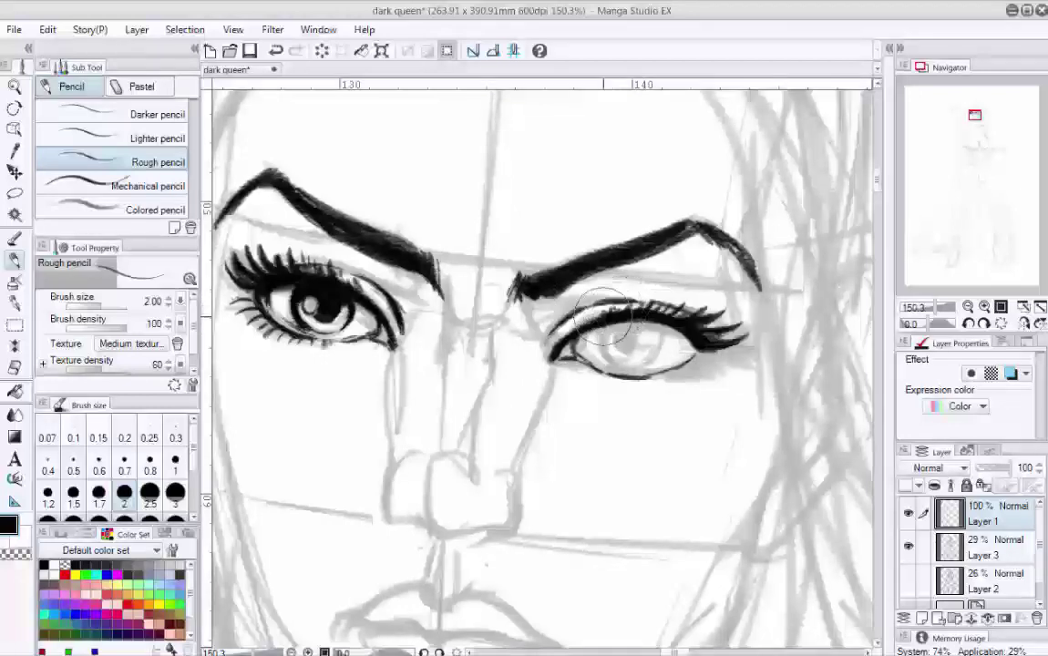
mouse_move(362, 293)
mouse_down()
mouse_move(655, 332)
mouse_move(670, 317)
mouse_move(622, 339)
mouse_move(670, 306)
mouse_move(655, 337)
mouse_up()
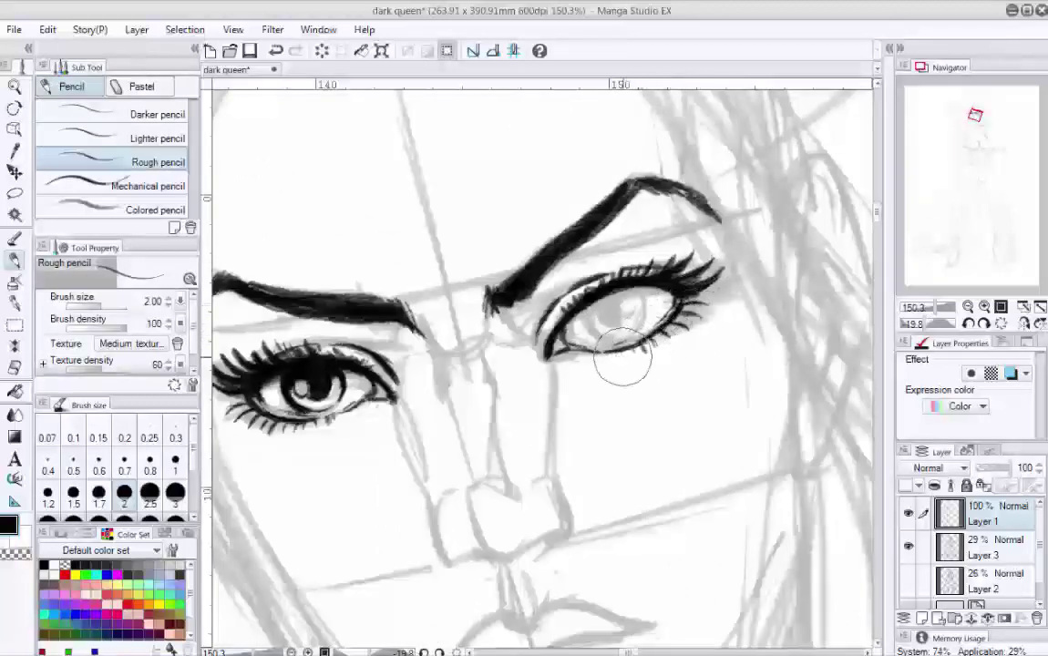
click(1000, 325)
mouse_move(654, 367)
mouse_down()
mouse_move(596, 366)
mouse_move(619, 347)
mouse_move(618, 368)
mouse_move(603, 347)
mouse_move(644, 363)
mouse_move(657, 338)
mouse_move(642, 343)
mouse_move(657, 333)
mouse_move(628, 345)
mouse_up()
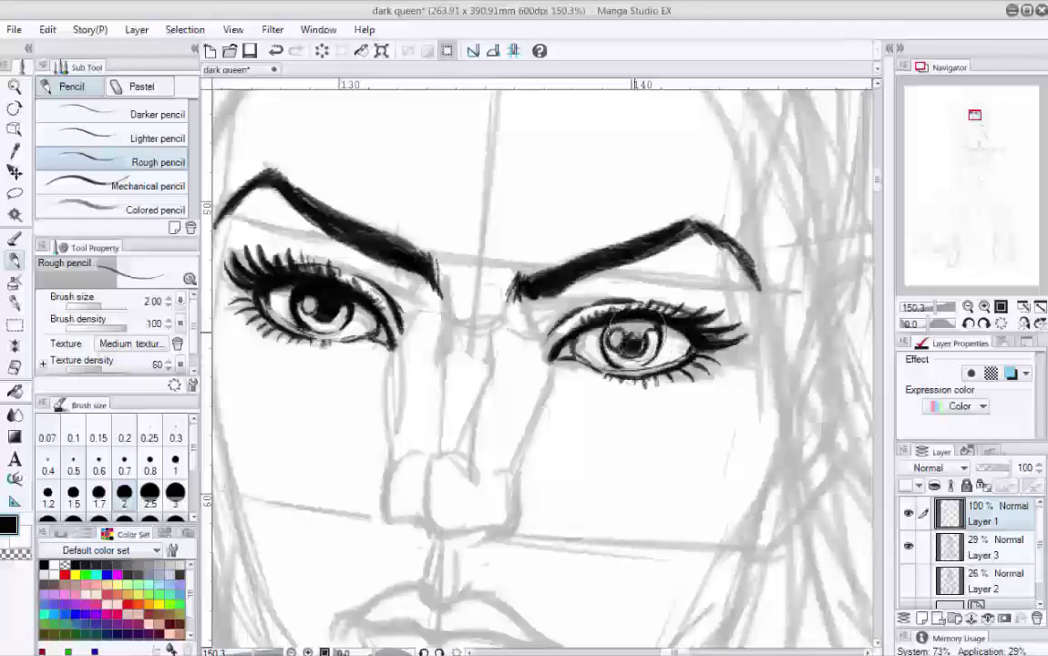
Draw the nose over the sketch, with both bridge lines, the rounded tip and the nostrils
scroll(823, 352, down, 3)
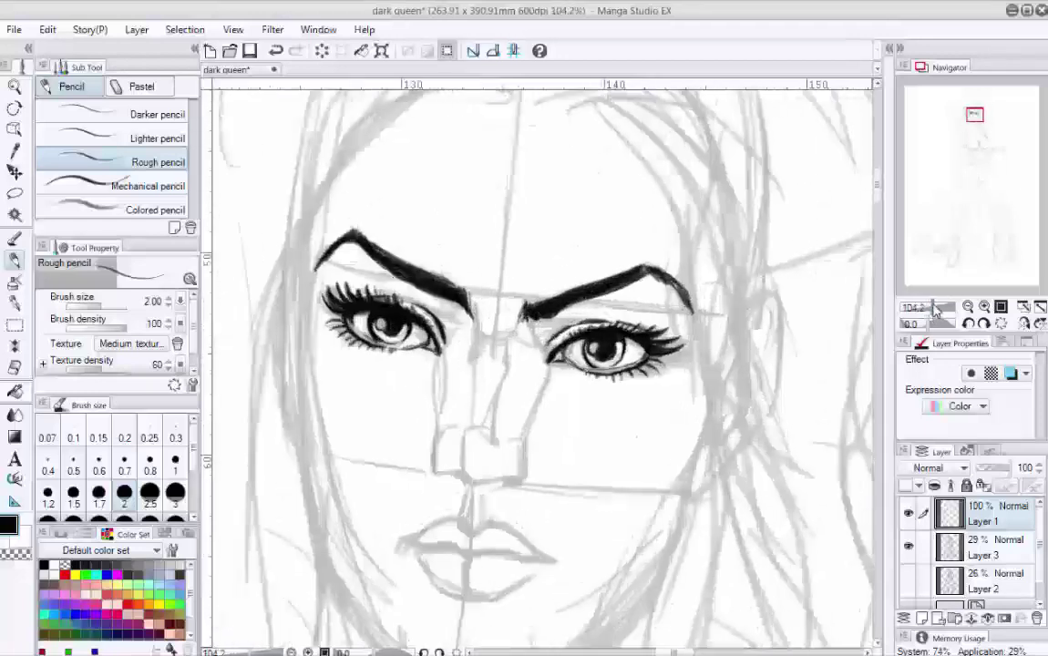
drag(636, 273, 519, 337)
key(ctrl+@)
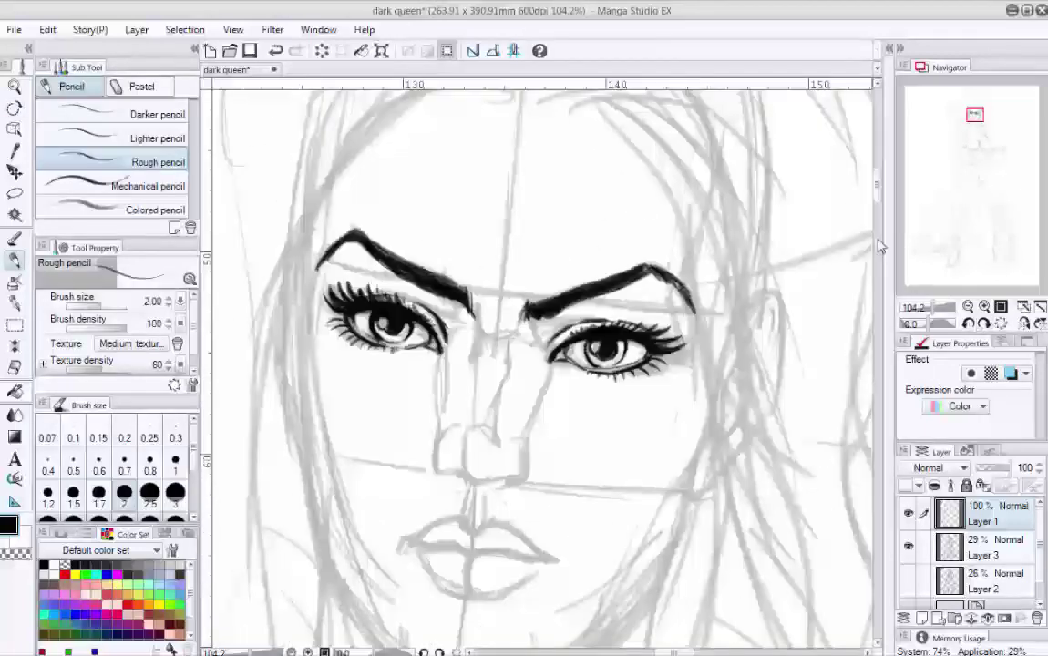
drag(599, 401, 507, 310)
mouse_move(471, 265)
mouse_down()
mouse_move(465, 348)
mouse_move(512, 372)
mouse_move(483, 374)
mouse_move(434, 350)
mouse_move(426, 335)
mouse_move(442, 278)
mouse_move(470, 290)
mouse_move(458, 236)
mouse_move(421, 208)
mouse_up()
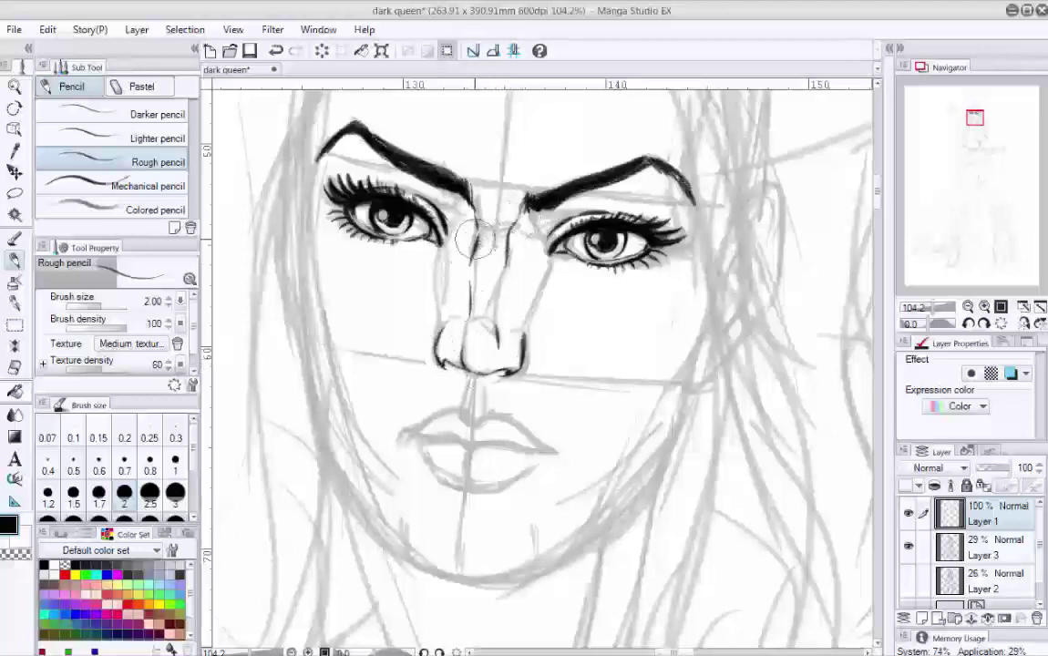
Draw the lips over the sketch, with the upper and lower contours, the mouth line and the groove under the nose
scroll(807, 226, down, 2)
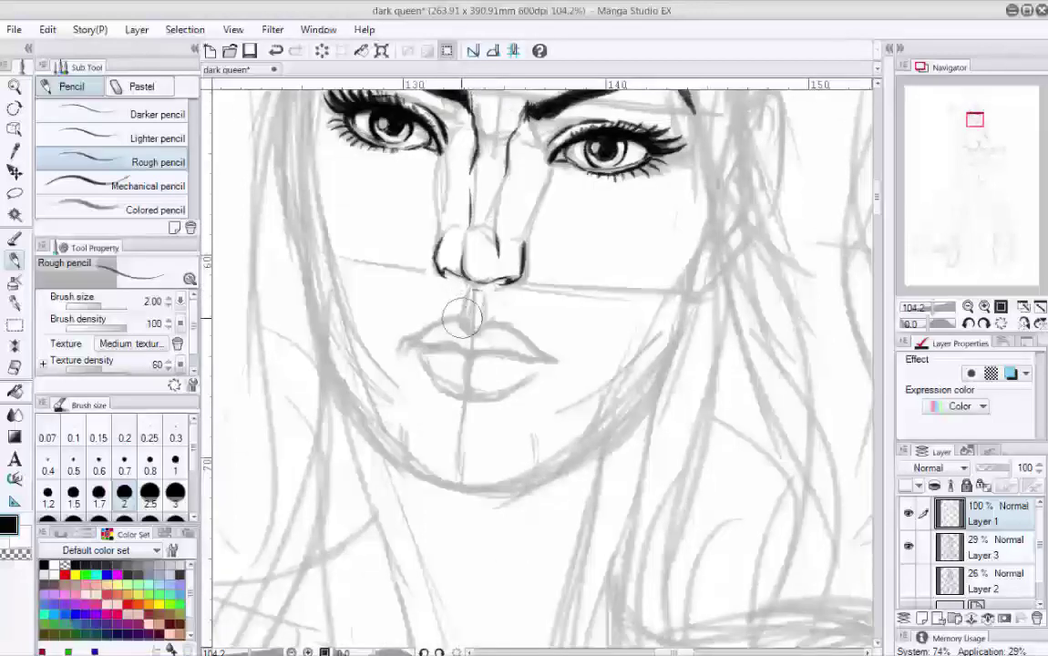
key(r)
mouse_move(554, 348)
mouse_down()
mouse_move(682, 394)
mouse_move(638, 401)
mouse_up()
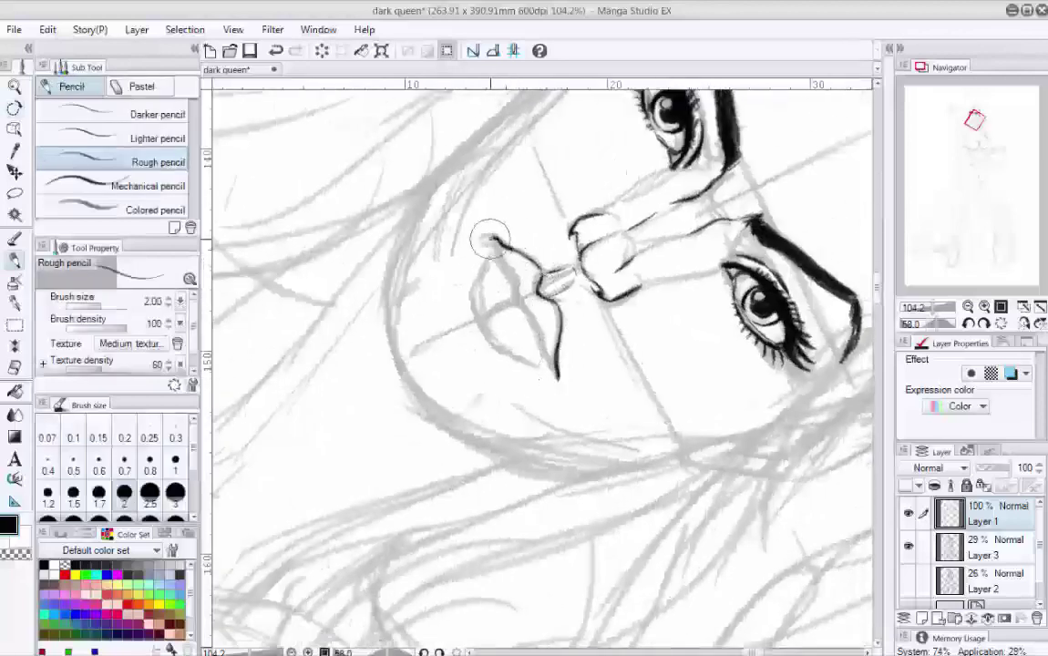
mouse_move(489, 237)
mouse_down()
mouse_move(545, 382)
mouse_move(510, 280)
mouse_up()
mouse_move(492, 238)
mouse_down()
mouse_move(483, 272)
mouse_move(497, 292)
mouse_move(513, 289)
mouse_move(498, 333)
mouse_move(466, 309)
mouse_move(483, 341)
mouse_move(544, 371)
mouse_move(500, 308)
mouse_up()
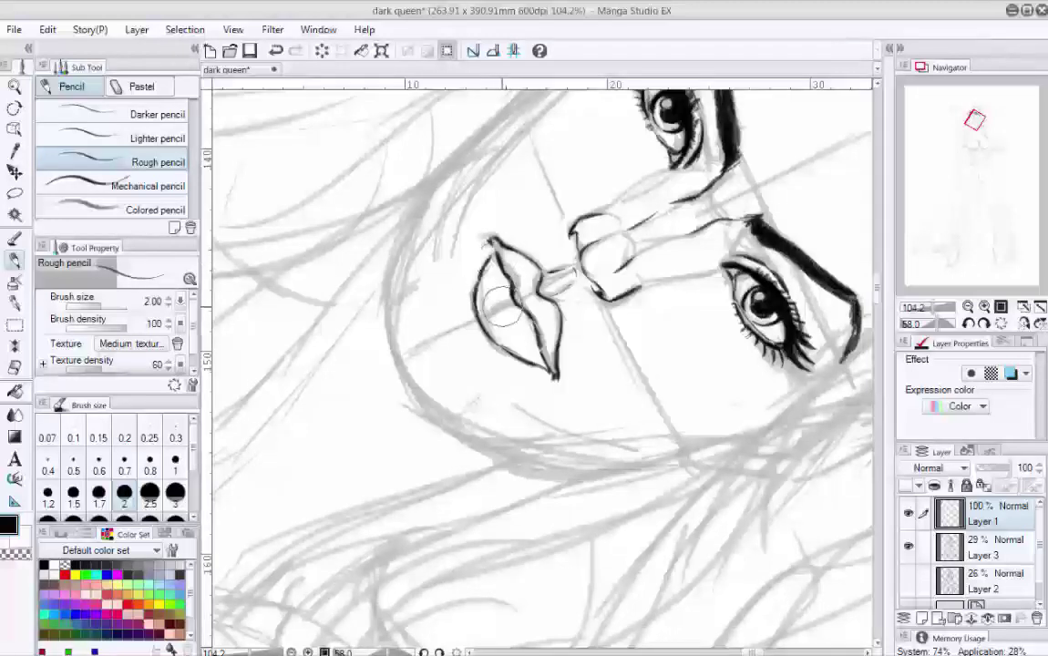
key(at)
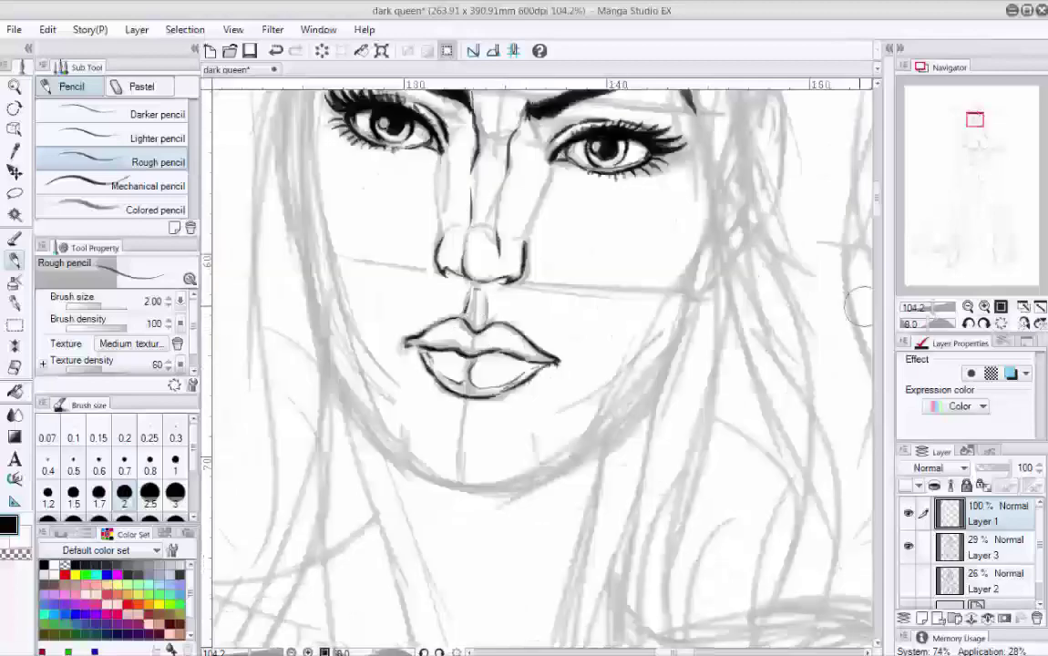
Draw the left side of the face from temple to chin, with the earlobe curve and thin hair strands beside it
mouse_move(586, 398)
mouse_down()
mouse_move(478, 437)
mouse_move(499, 484)
mouse_move(492, 456)
mouse_move(685, 307)
mouse_move(702, 326)
mouse_move(638, 455)
mouse_up()
drag(310, 345, 348, 415)
mouse_move(324, 301)
mouse_down()
mouse_move(310, 369)
mouse_move(363, 240)
mouse_up()
drag(310, 273, 365, 164)
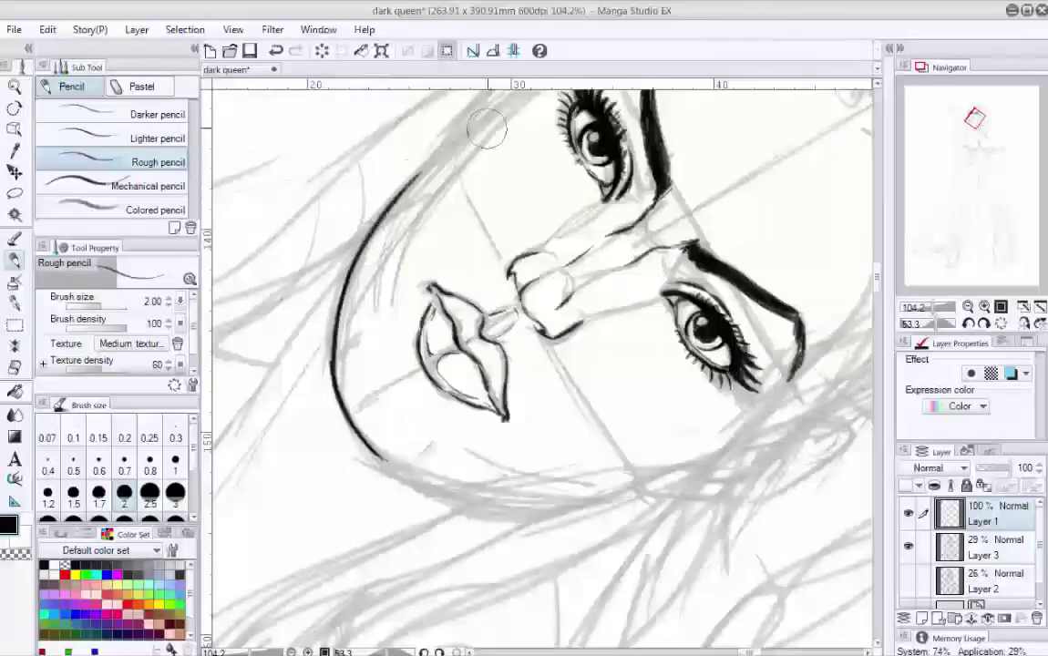
mouse_move(365, 273)
mouse_down()
mouse_move(455, 469)
mouse_move(401, 218)
mouse_move(417, 421)
mouse_move(424, 351)
mouse_move(401, 309)
mouse_up()
drag(415, 269, 399, 357)
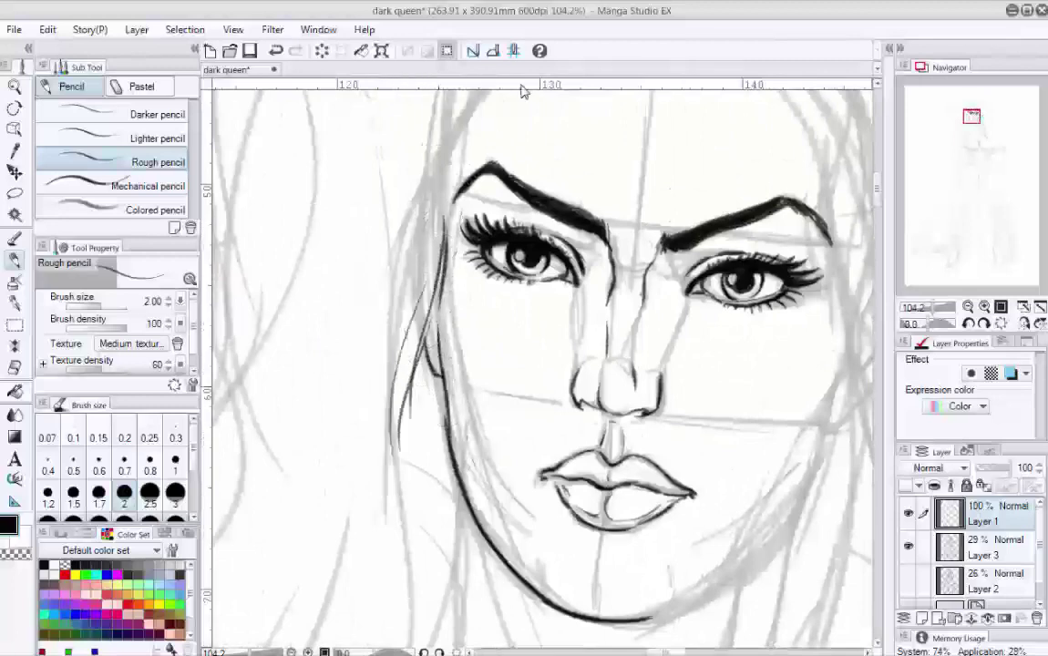
Draw the right side of the face from the cheek along the jaw to the chin
mouse_move(856, 419)
mouse_down()
mouse_move(770, 248)
mouse_move(724, 309)
mouse_move(749, 288)
mouse_up()
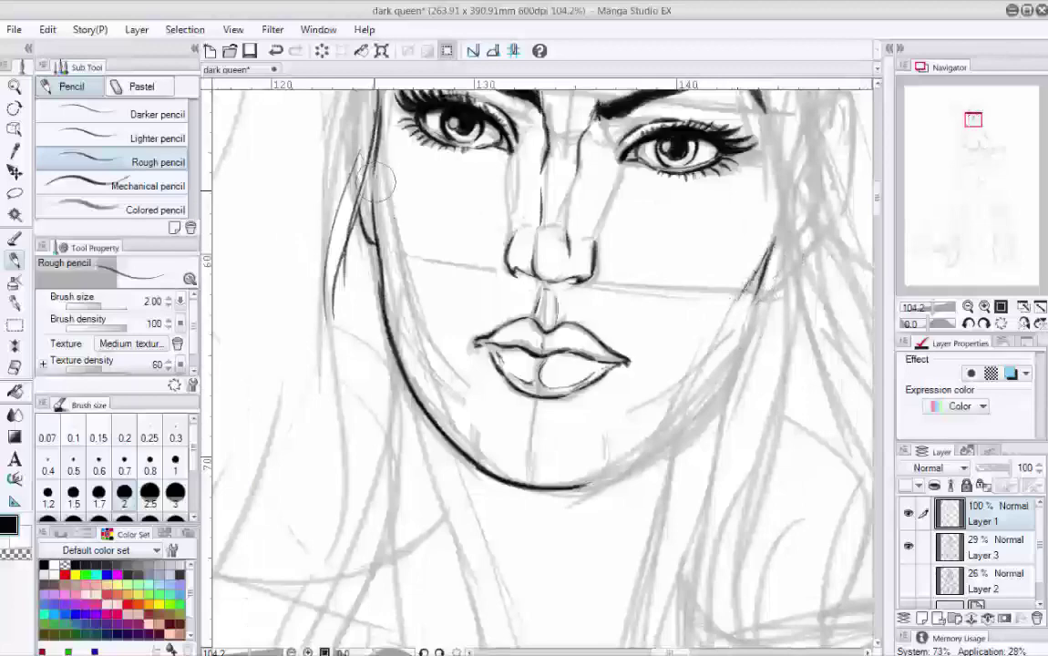
key(shift+space)
mouse_move(440, 361)
mouse_down()
mouse_move(604, 581)
mouse_move(490, 381)
mouse_up()
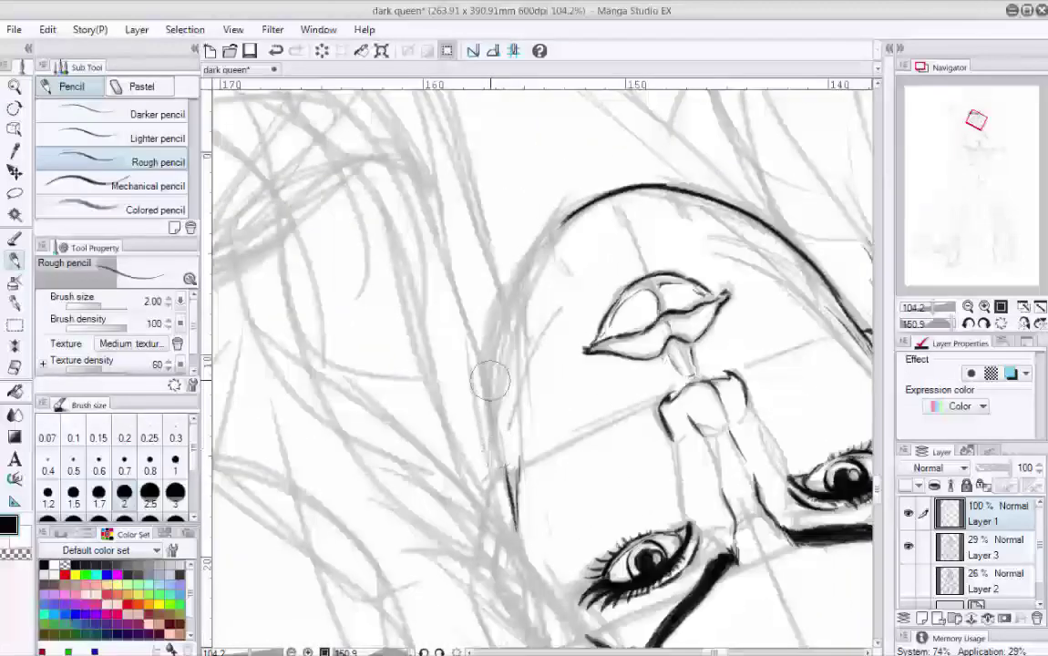
click(927, 310)
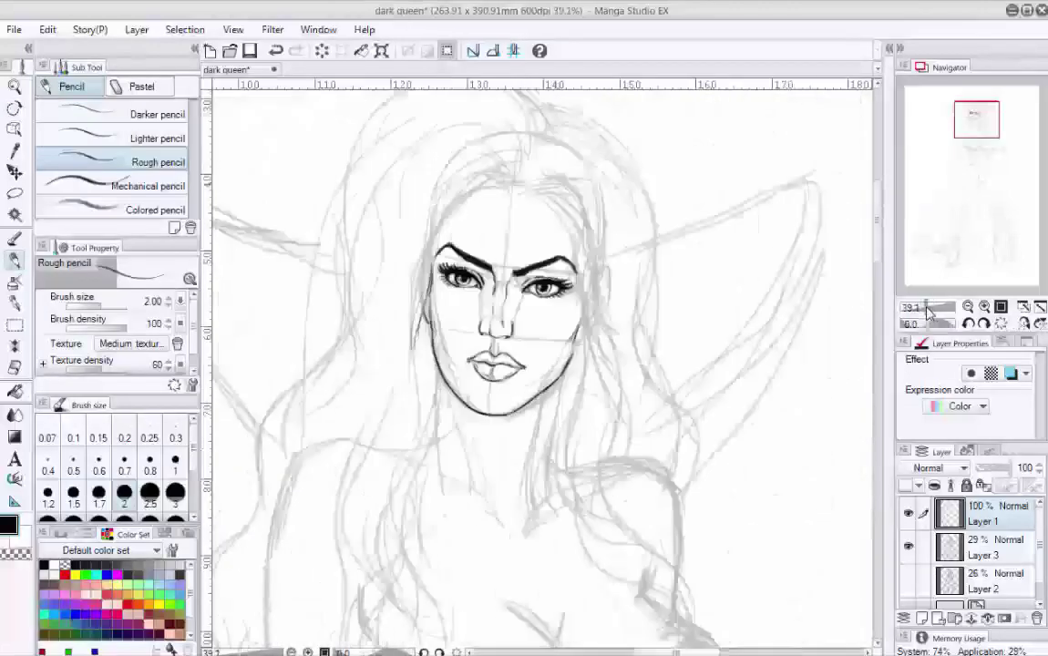
drag(927, 310, 939, 310)
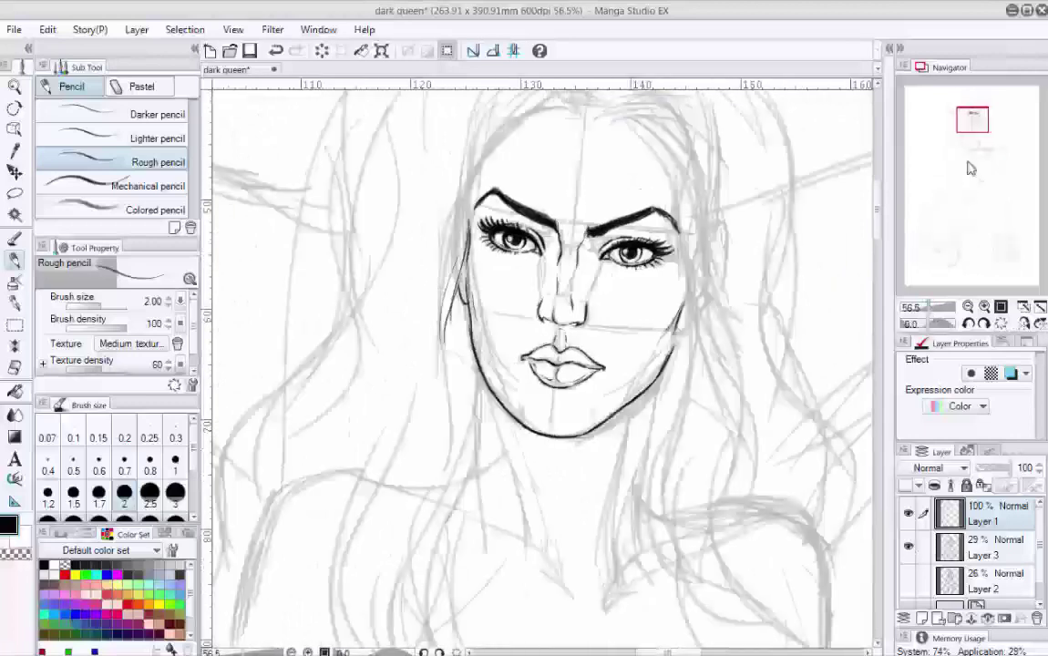
Redraw the jaw line around the chin as a narrower contour, hiding and showing Layer 3 to check the linework
drag(601, 438, 565, 388)
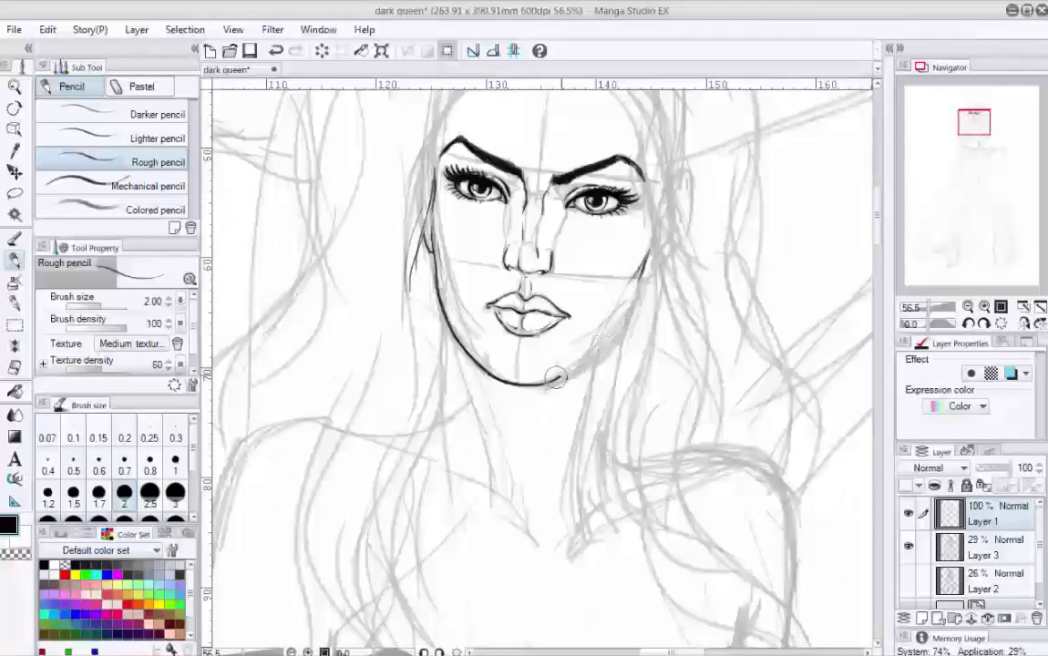
click(908, 545)
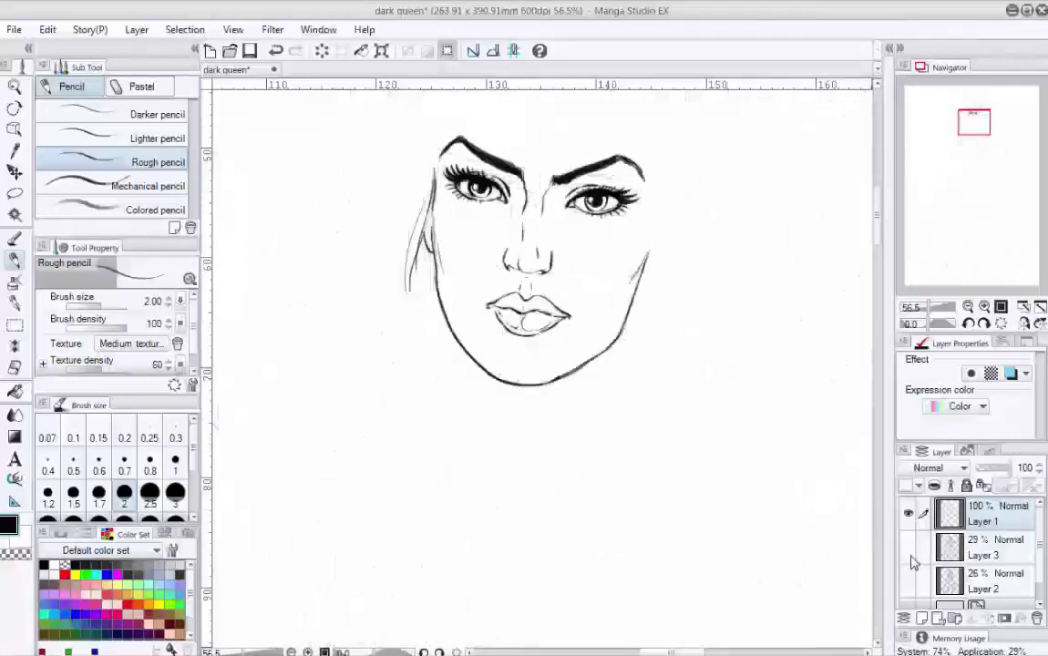
click(908, 545)
drag(473, 415, 508, 344)
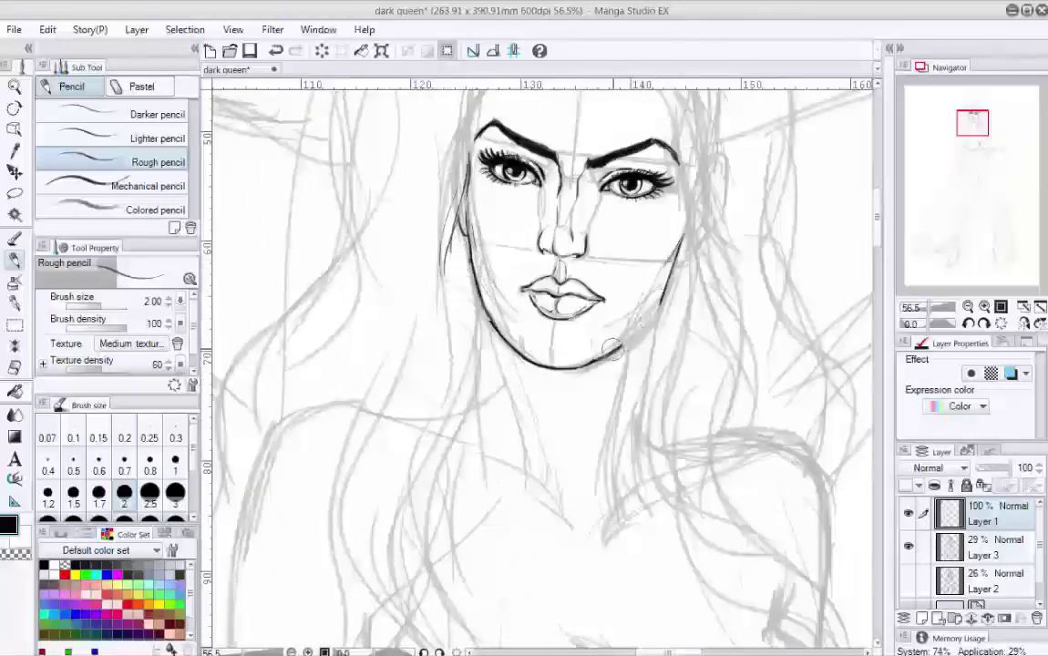
key(ctrl+z)
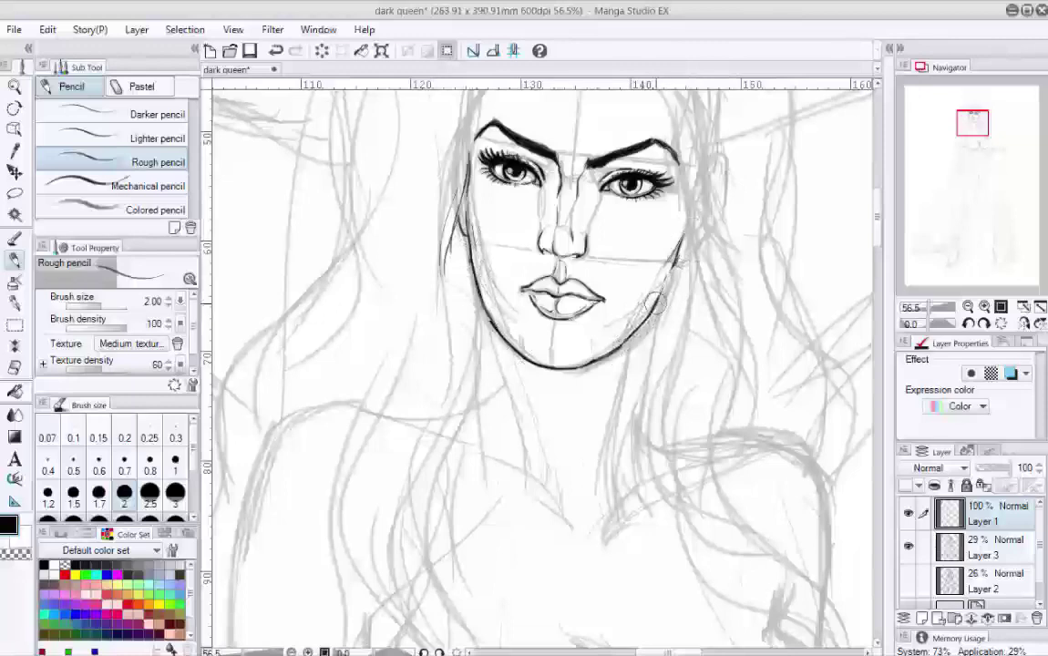
drag(679, 259, 624, 347)
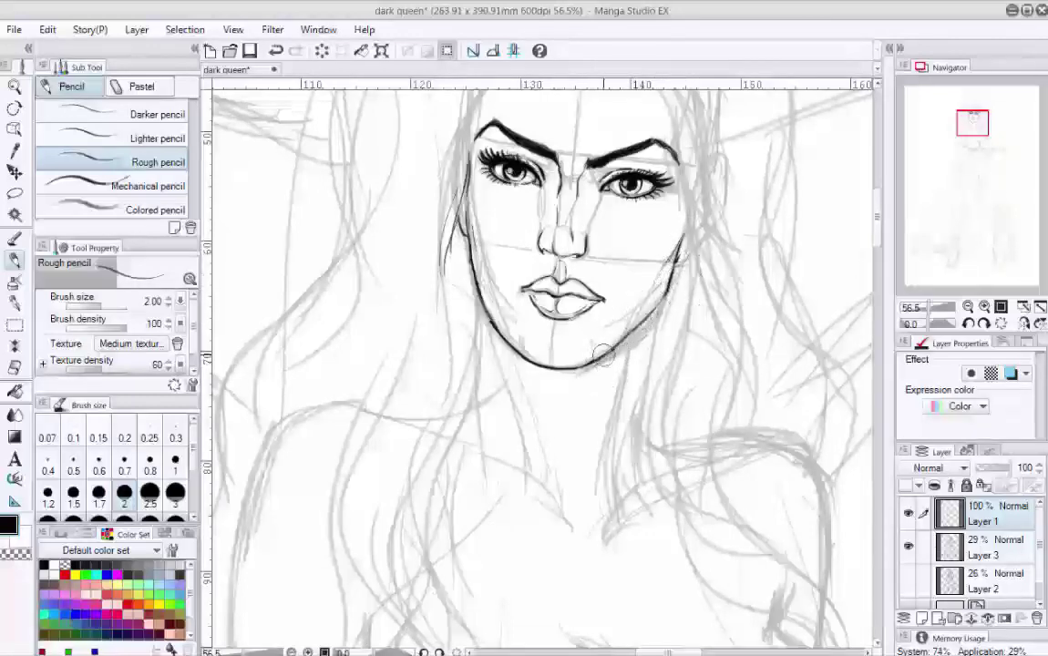
drag(662, 303, 639, 402)
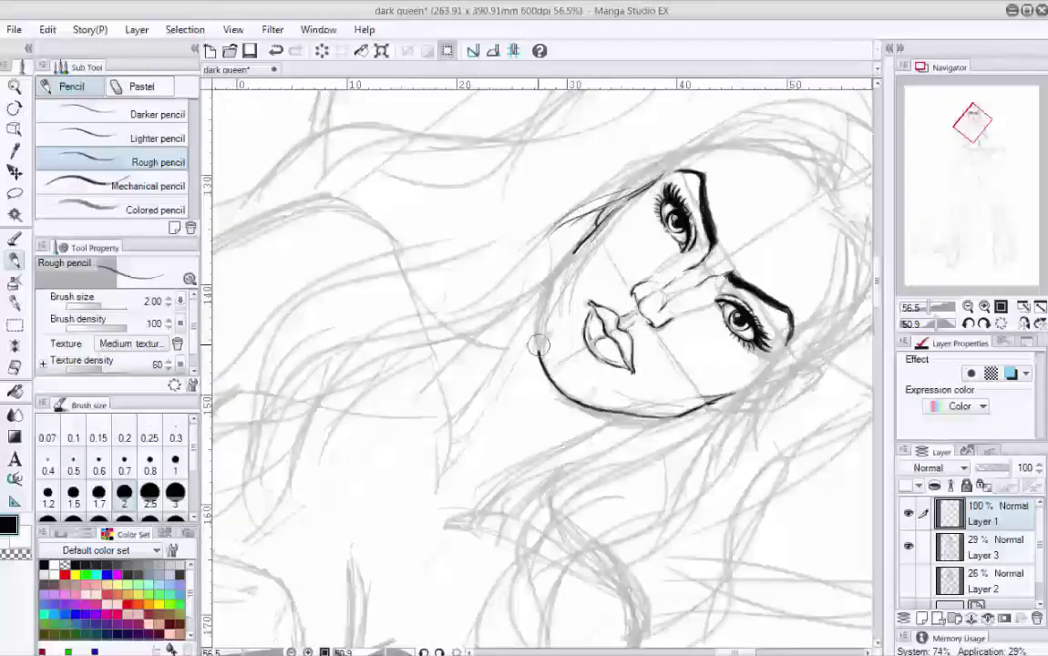
key(ctrl+shift+r)
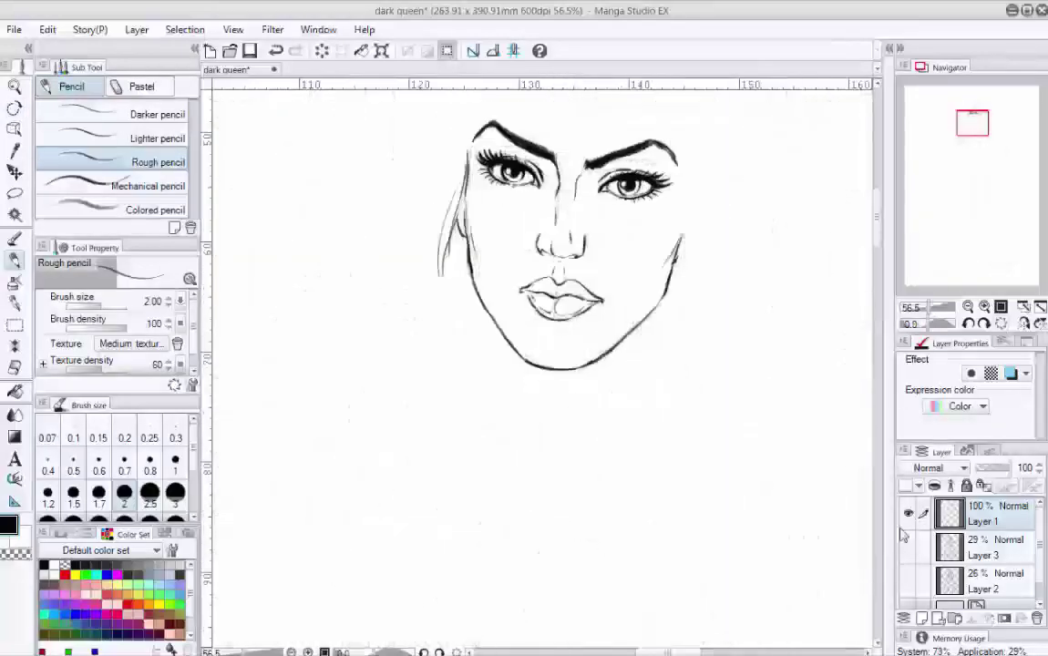
Add short shadow strokes beneath the lower lip and touch up the chin line
scroll(544, 378, up, 5)
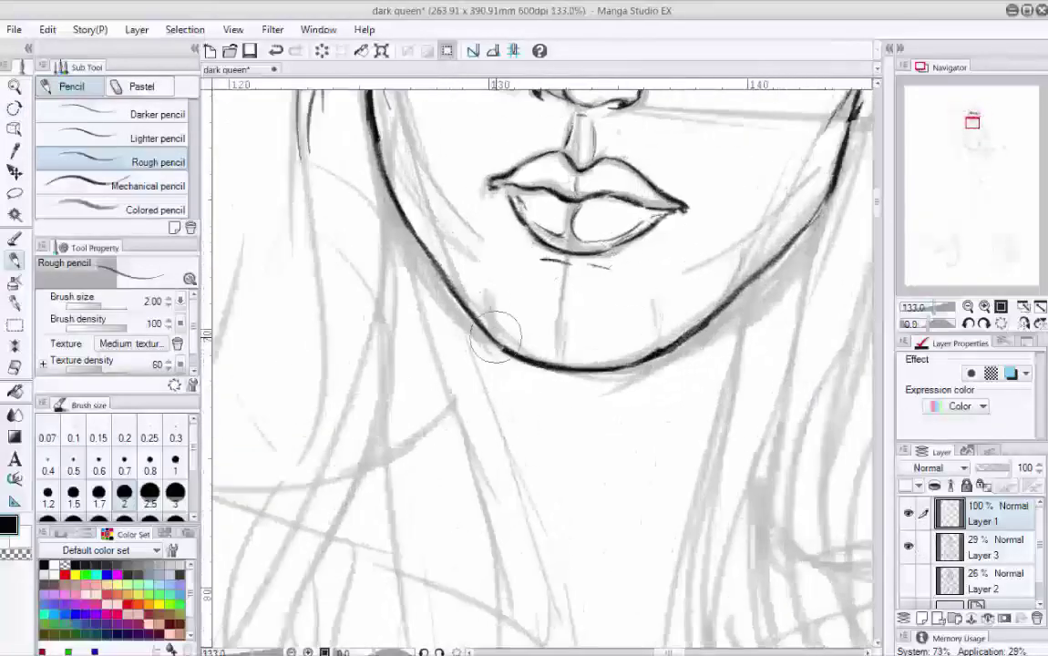
scroll(510, 355, down, 5)
scroll(615, 227, up, 3)
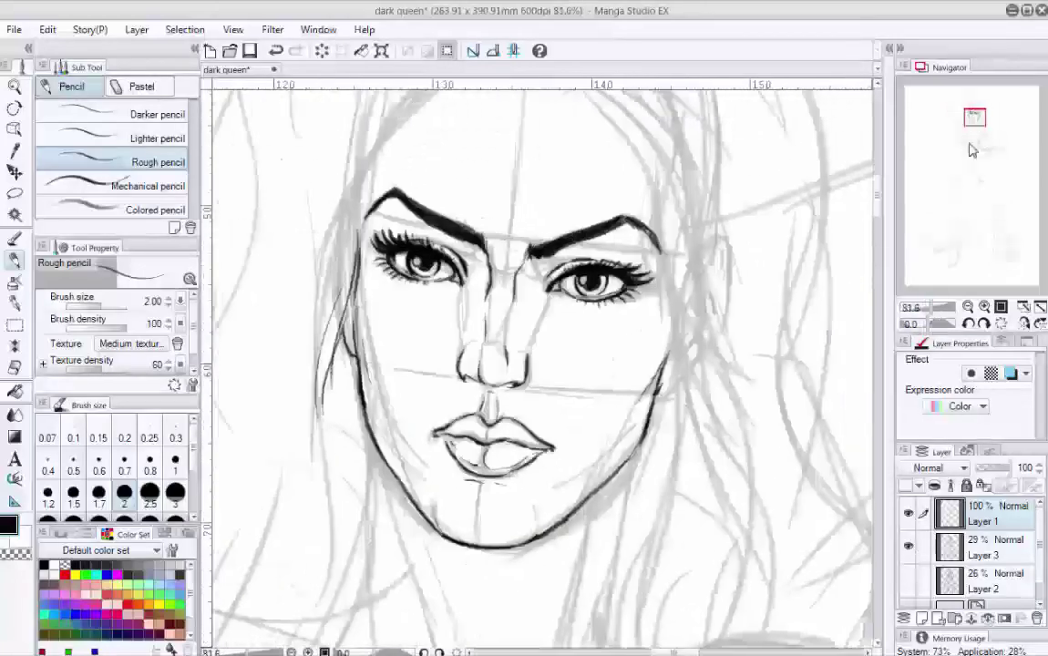
scroll(647, 315, up, 2)
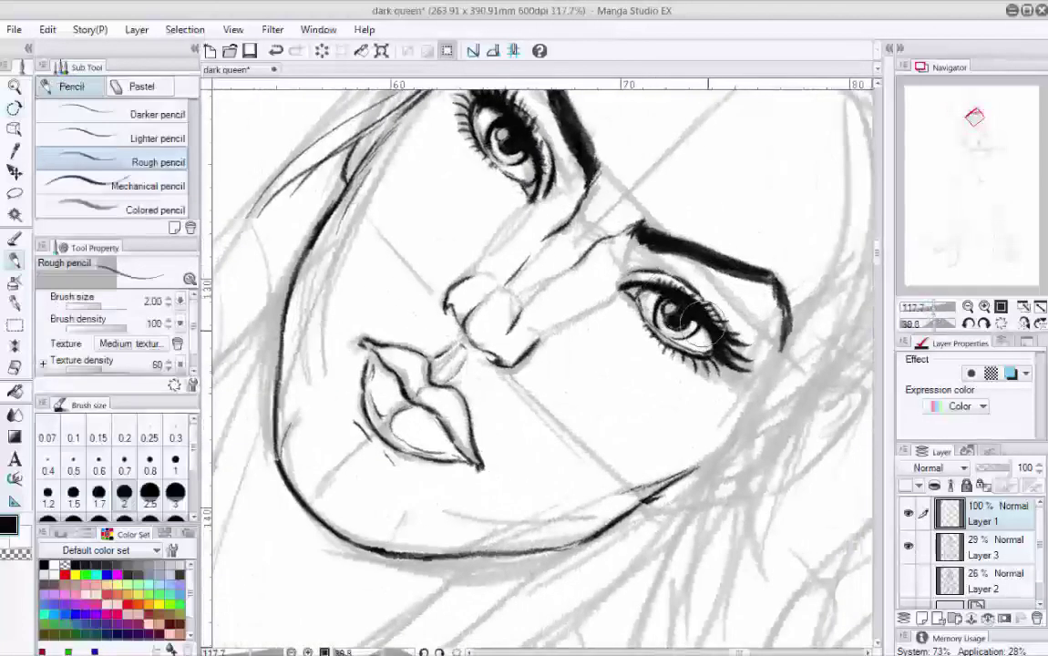
key(minus)
key(minus)
key(minus)
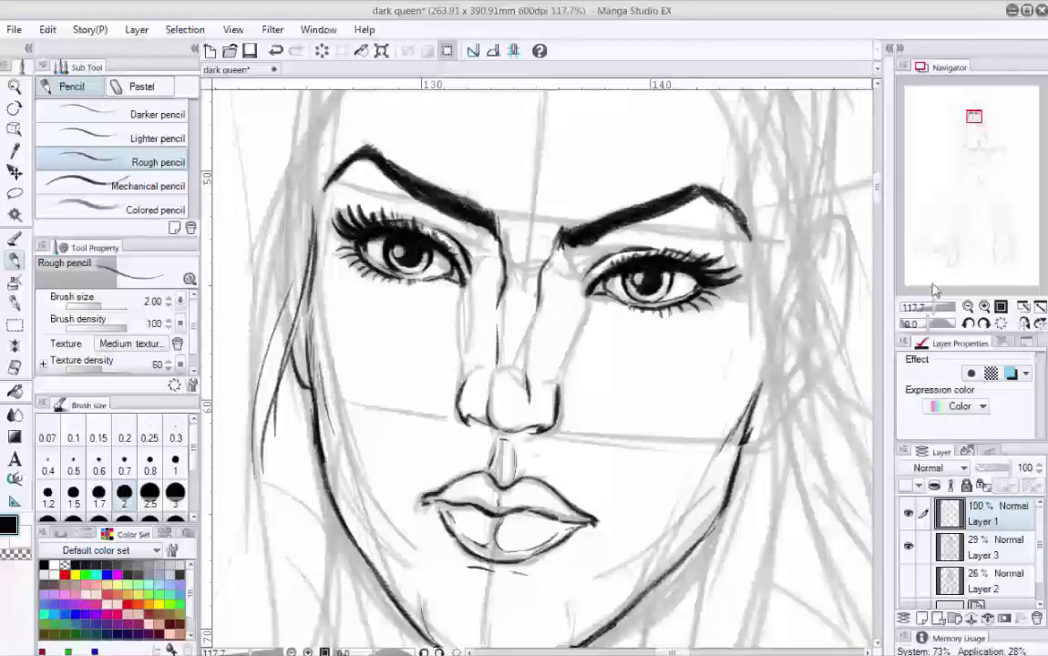
key(ctrl+minus)
key(ctrl+minus)
click(909, 547)
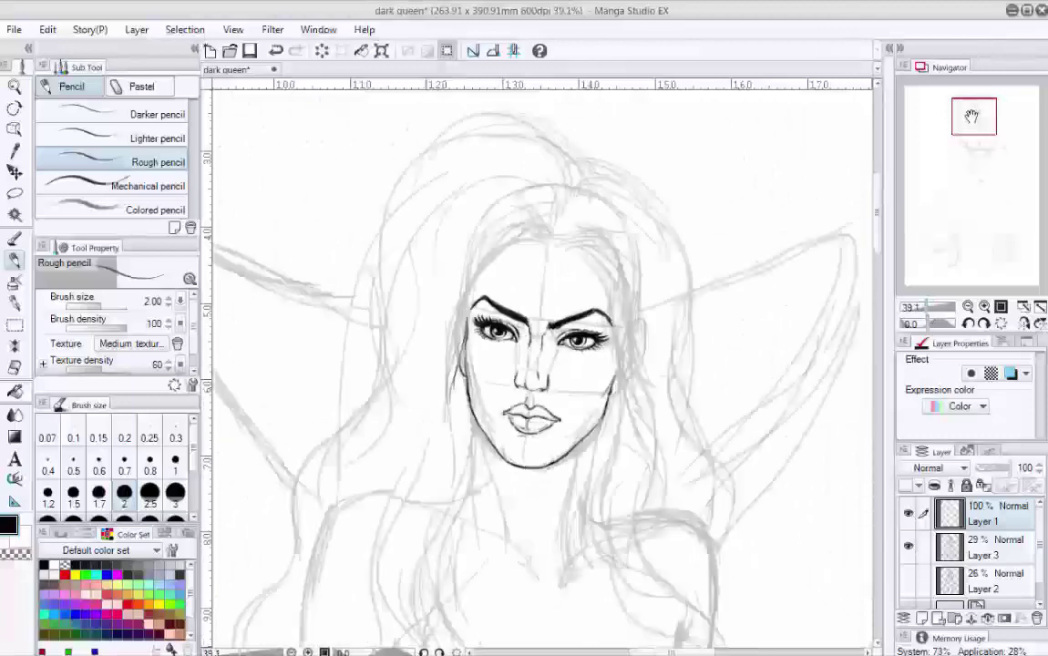
Draw the hairline along the left side of the forehead and the long hair strands falling beside the face
key(ctrl+plus)
mouse_move(532, 231)
mouse_down()
mouse_move(464, 325)
mouse_move(417, 433)
mouse_up()
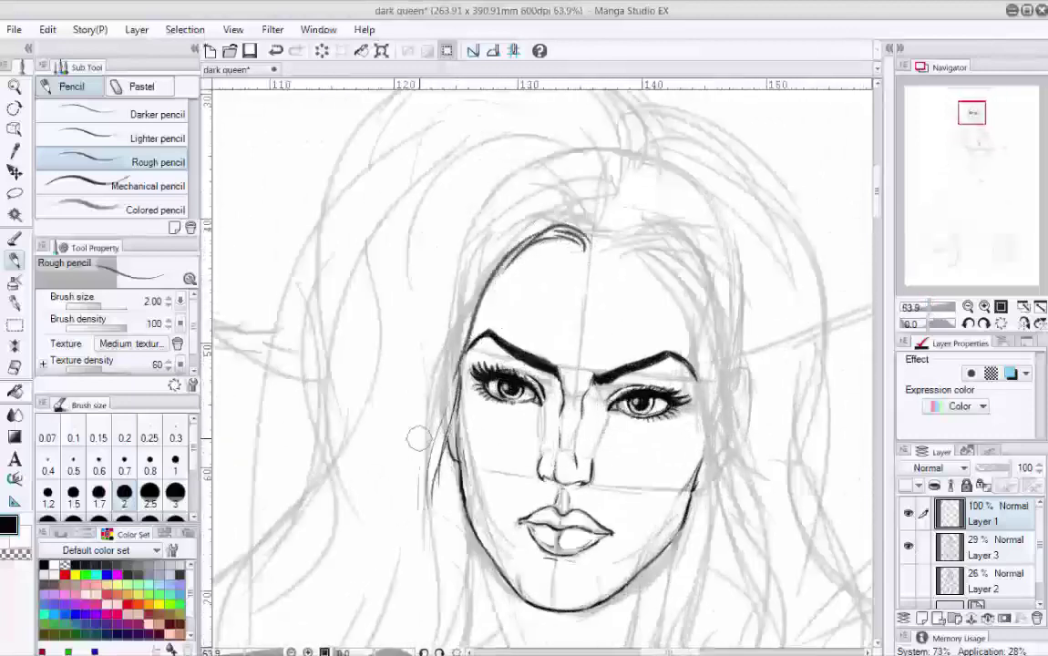
drag(457, 257, 398, 456)
drag(575, 187, 474, 273)
mouse_move(609, 147)
mouse_down()
mouse_move(591, 233)
mouse_move(506, 183)
mouse_up()
Draw the long outer hair curves sweeping from the parting down the left side, and outline the crown
scroll(880, 205, up, 3)
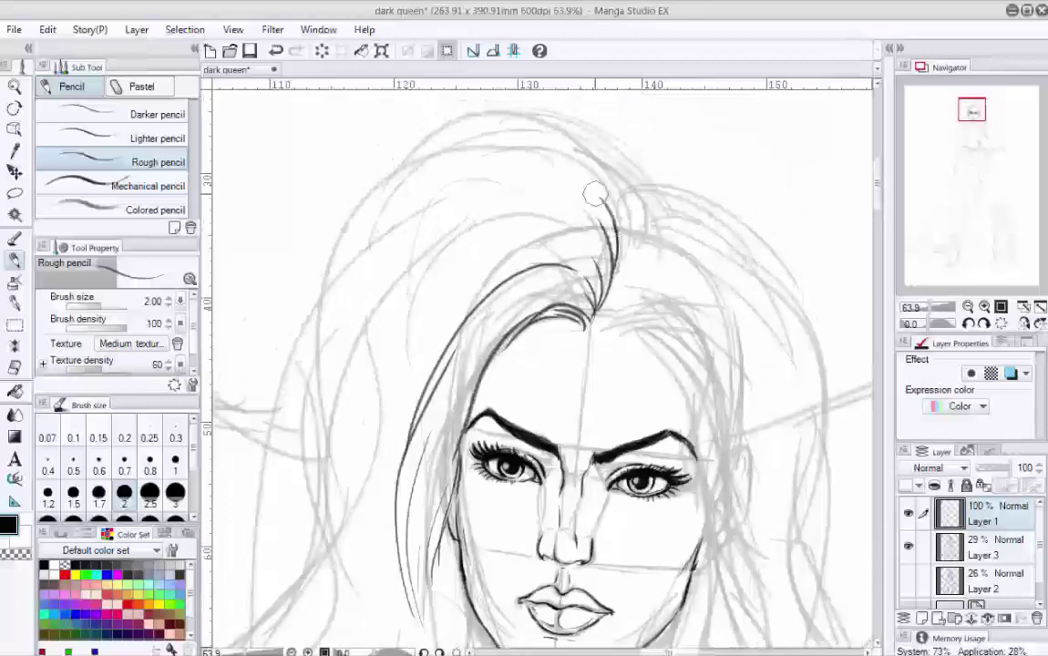
mouse_move(301, 538)
mouse_down()
mouse_move(310, 383)
mouse_move(447, 210)
mouse_move(593, 196)
mouse_move(511, 127)
mouse_up()
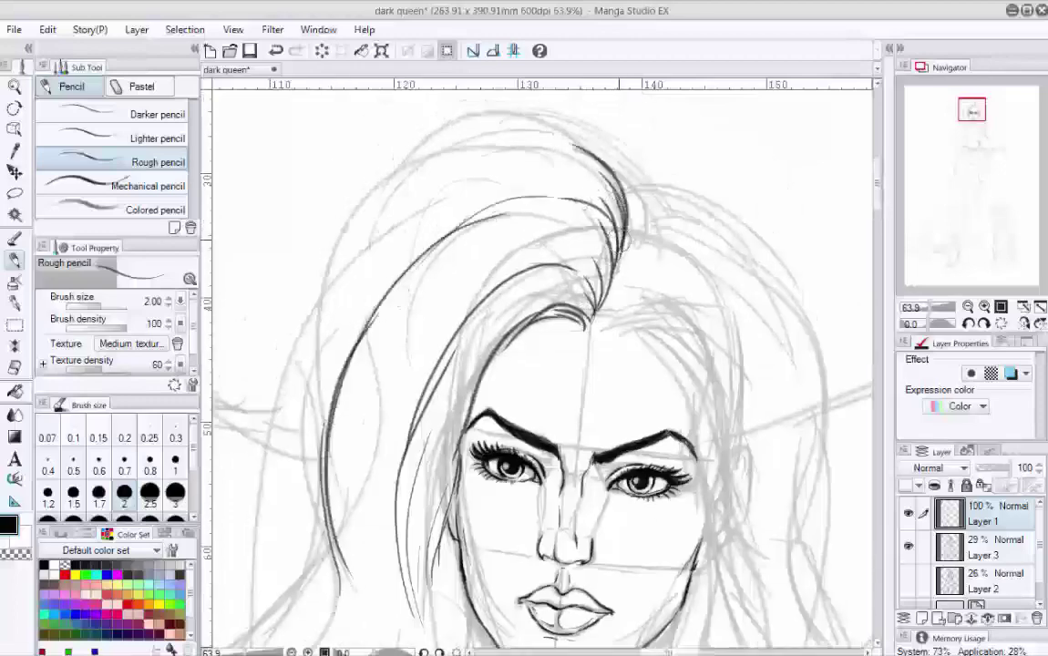
drag(566, 228, 328, 182)
mouse_move(439, 124)
mouse_down()
mouse_move(262, 328)
mouse_move(735, 278)
mouse_up()
Add inner hair strands flowing from the parting across the left part of the crown
key(shift+space)
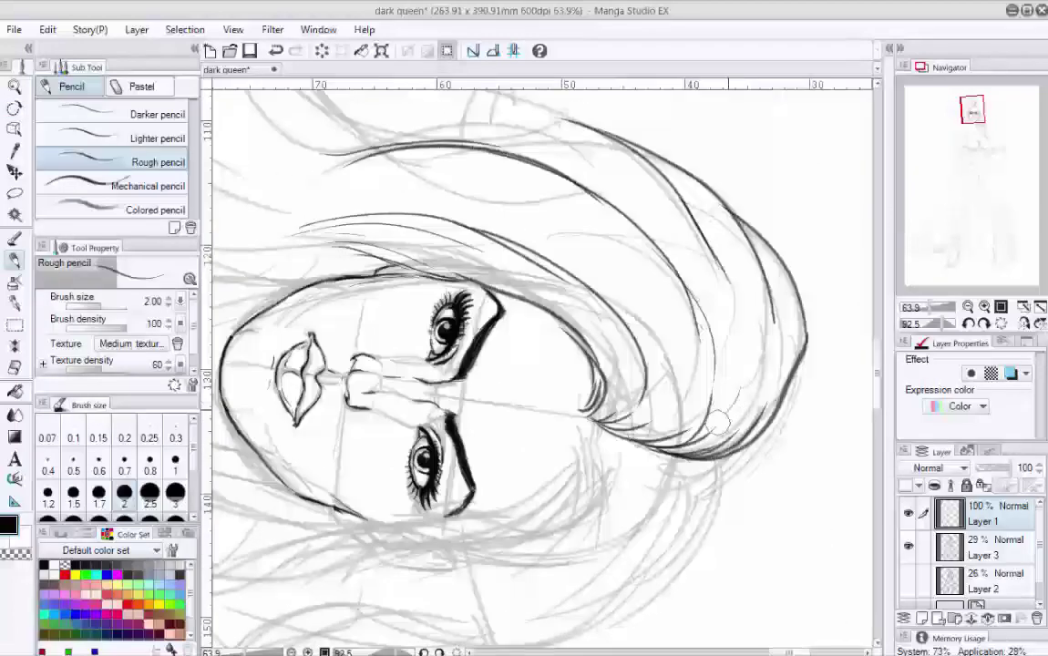
drag(629, 401, 670, 287)
mouse_move(643, 378)
mouse_down()
mouse_move(682, 218)
mouse_move(684, 237)
mouse_up()
drag(661, 392, 709, 269)
key(ctrl+@)
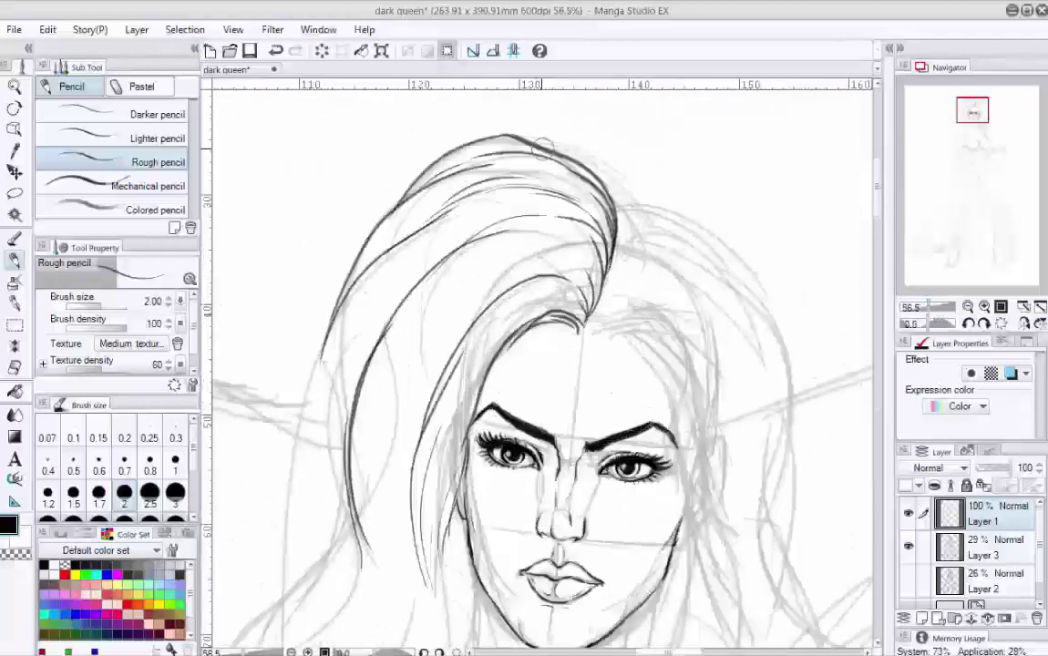
Draw the hairline right of the parting, with short strands at its root and longer ones down beside the cheek
drag(544, 148, 627, 203)
mouse_move(592, 305)
mouse_down()
mouse_move(543, 228)
mouse_move(533, 292)
mouse_up()
mouse_move(593, 310)
mouse_down()
mouse_move(556, 155)
mouse_move(515, 191)
mouse_move(592, 264)
mouse_up()
drag(583, 250, 592, 360)
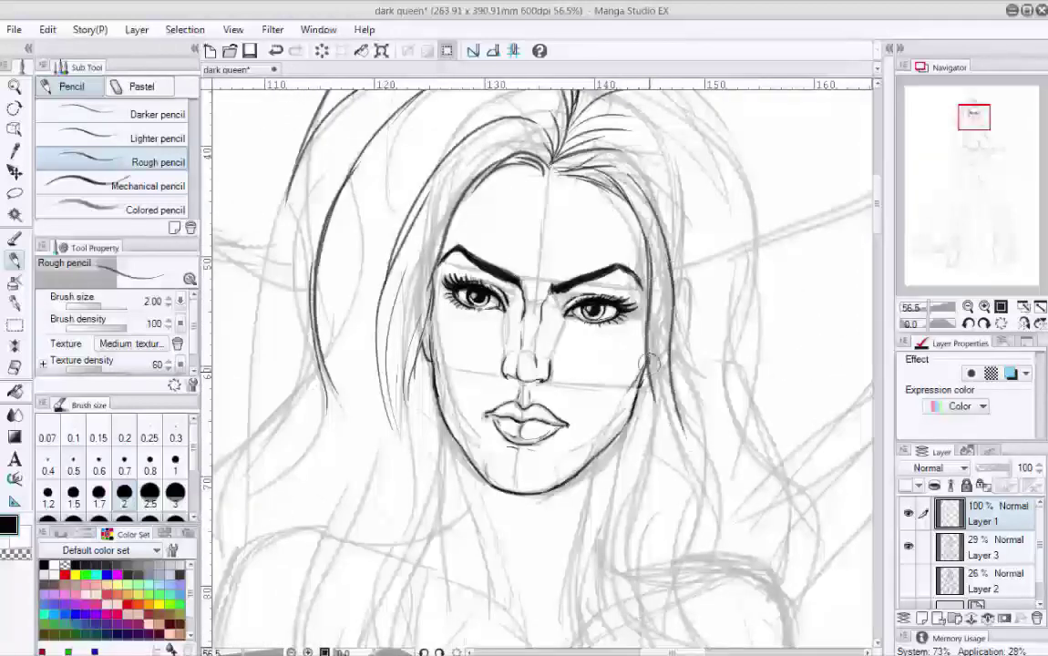
Outline the outer contour of the hair right of the parting and add long strands beside the face
scroll(793, 192, up, 2)
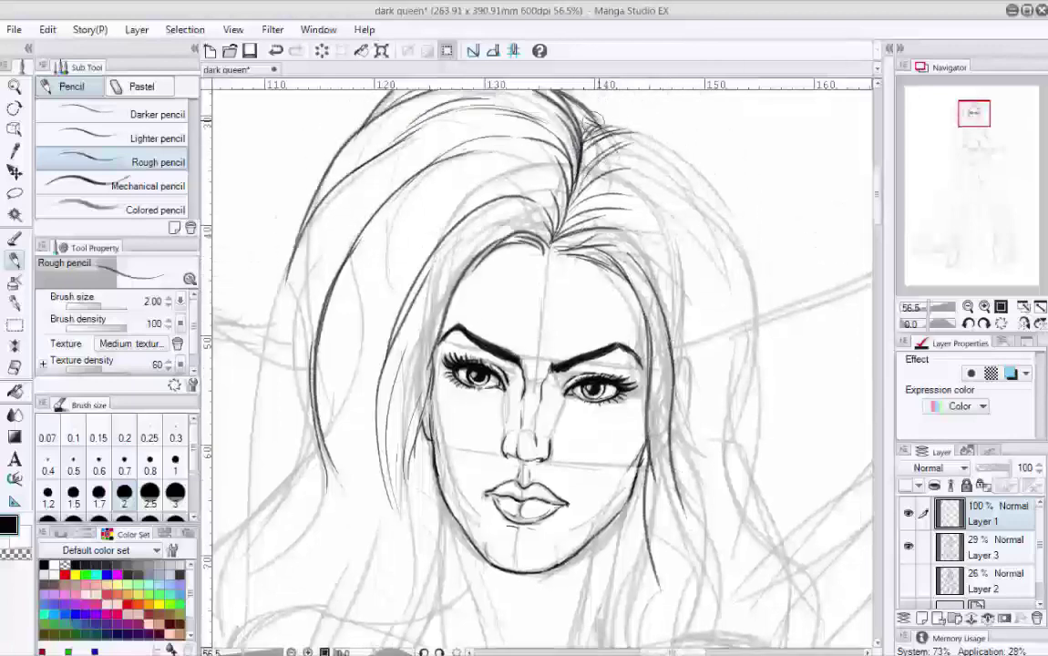
mouse_move(561, 102)
mouse_down()
mouse_move(547, 155)
mouse_move(638, 159)
mouse_move(679, 310)
mouse_up()
scroll(791, 211, down, 3)
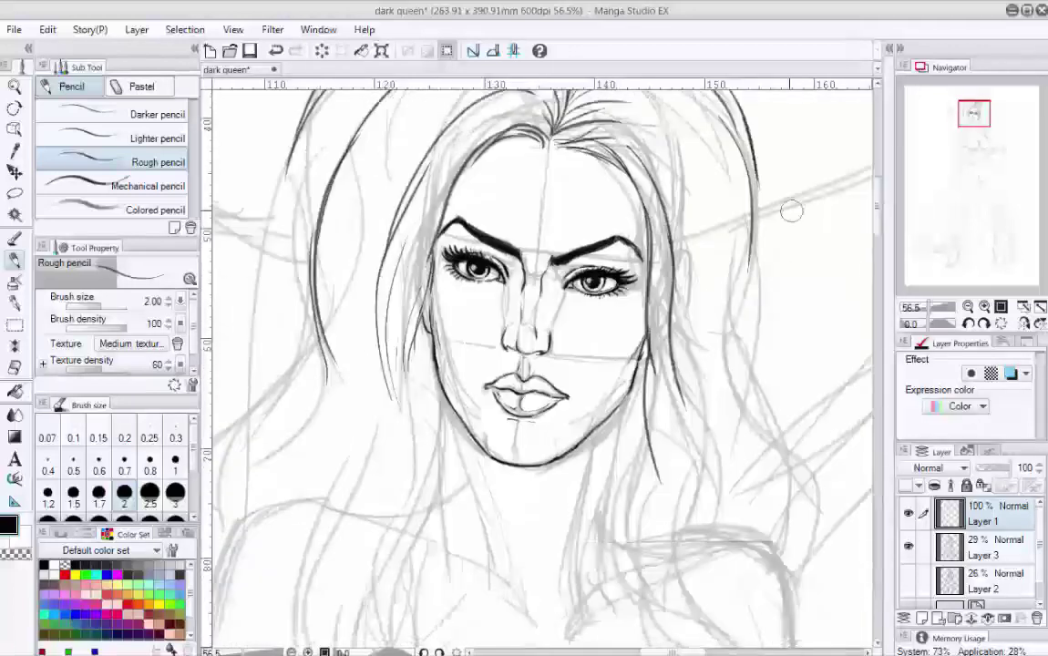
drag(684, 155, 674, 392)
drag(656, 137, 638, 364)
Extend the right-hand hair strands down past the jaw and over the shoulder
scroll(791, 214, down, 3)
drag(702, 412, 693, 438)
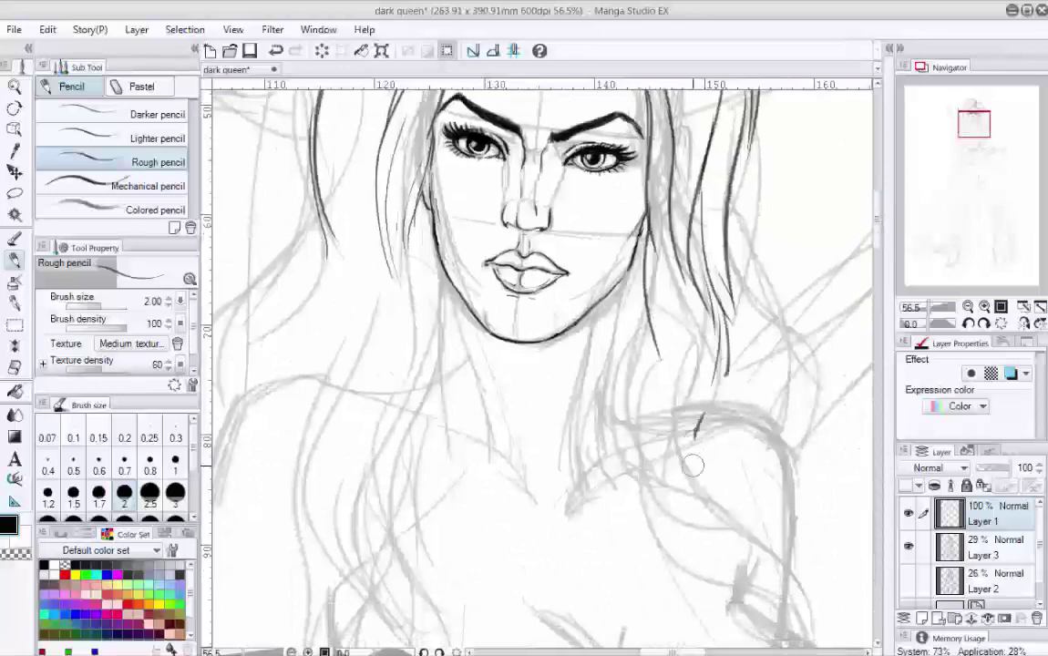
scroll(692, 465, down, 3)
drag(710, 259, 693, 363)
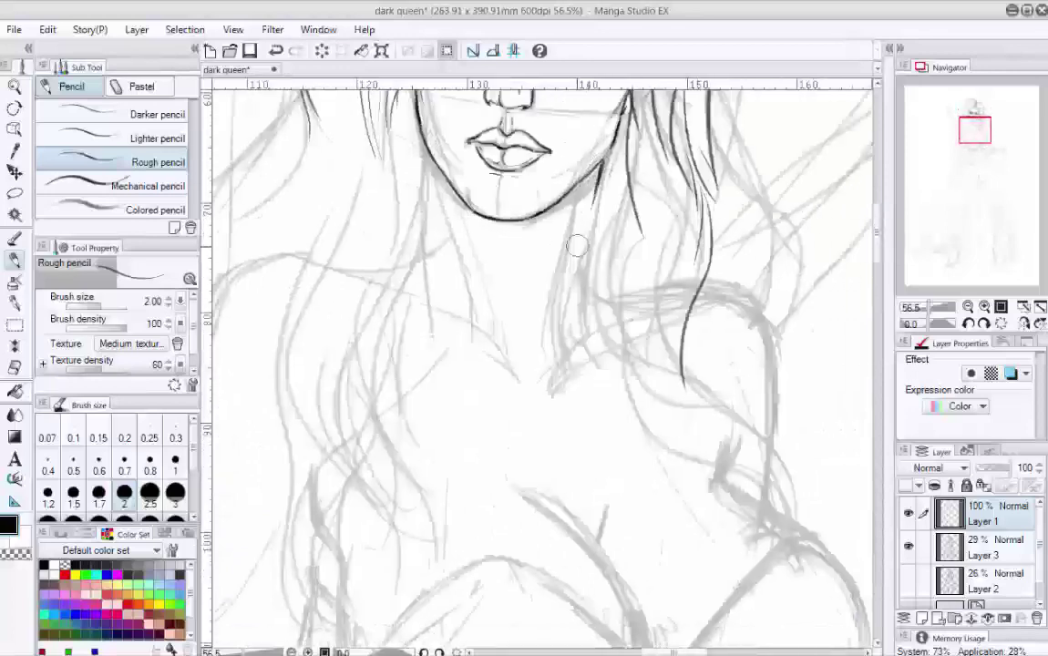
Draw the wavy lock from the right of the jaw onto the chest, and the neck and collarbone lines
drag(622, 144, 562, 304)
mouse_move(610, 205)
mouse_down()
mouse_move(551, 319)
mouse_move(558, 361)
mouse_up()
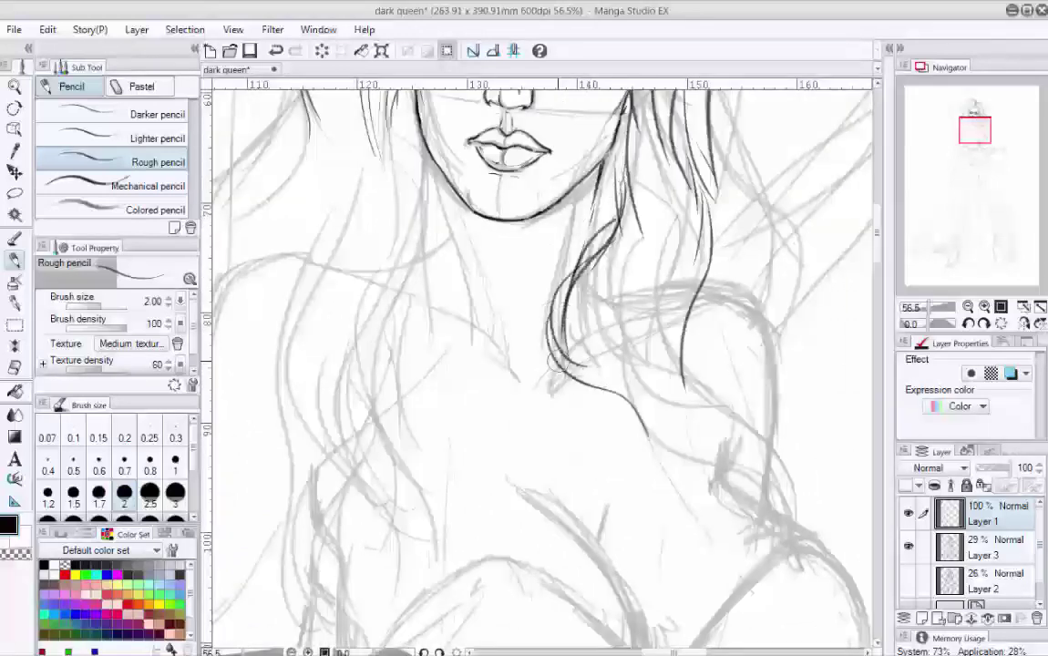
drag(473, 297, 437, 181)
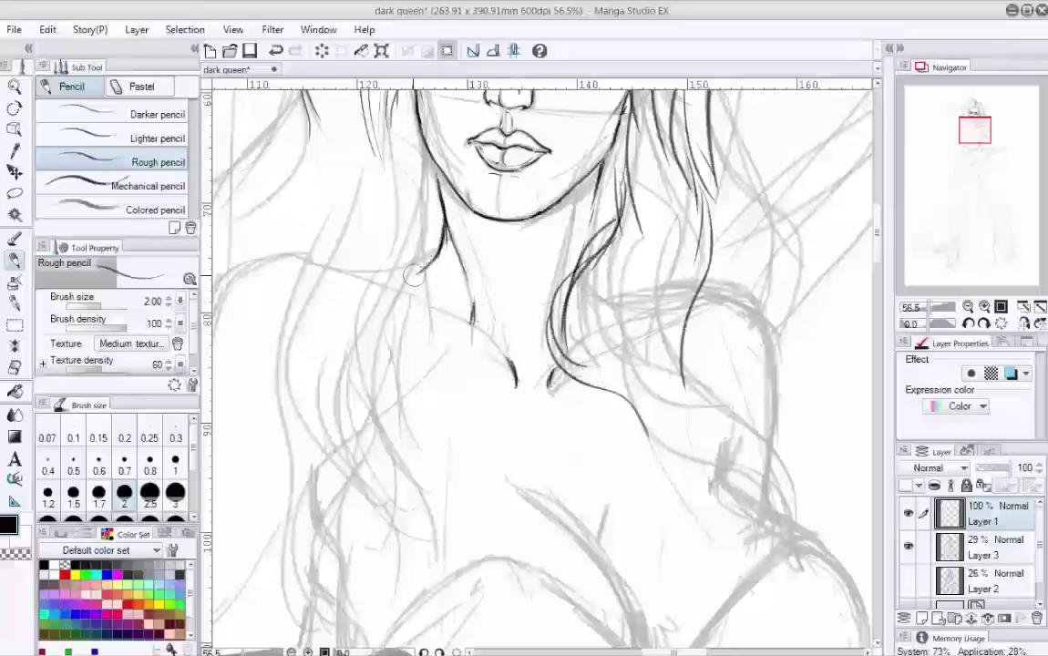
drag(496, 315, 526, 371)
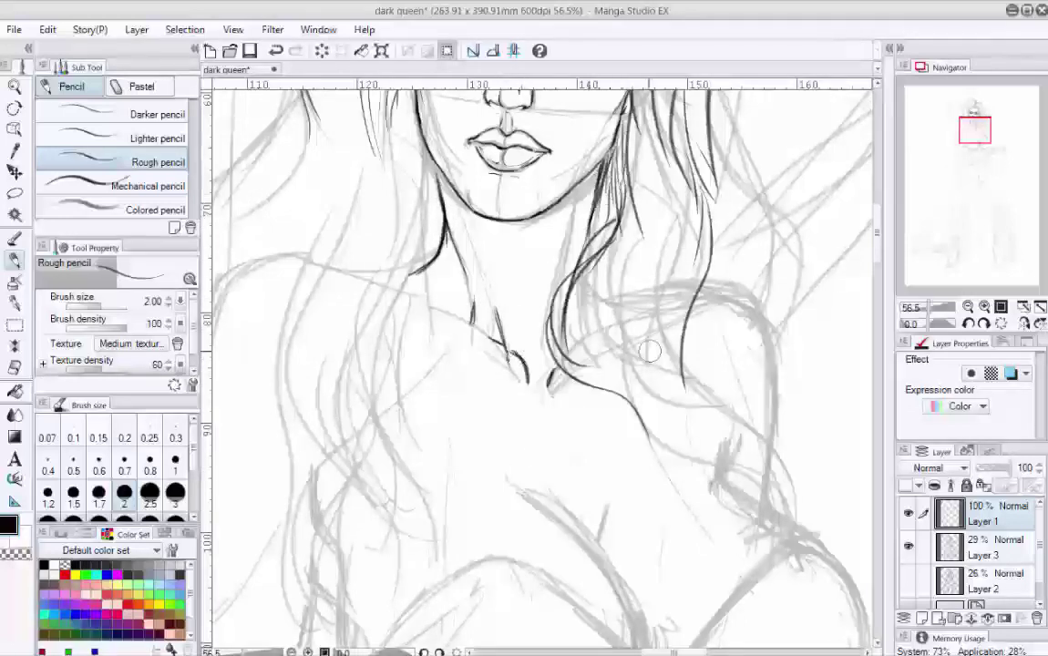
Fill the right-hand hair with wavy strands that curl over the chest and upper arm
drag(561, 209, 524, 351)
drag(510, 310, 583, 445)
drag(529, 337, 638, 419)
drag(657, 369, 555, 232)
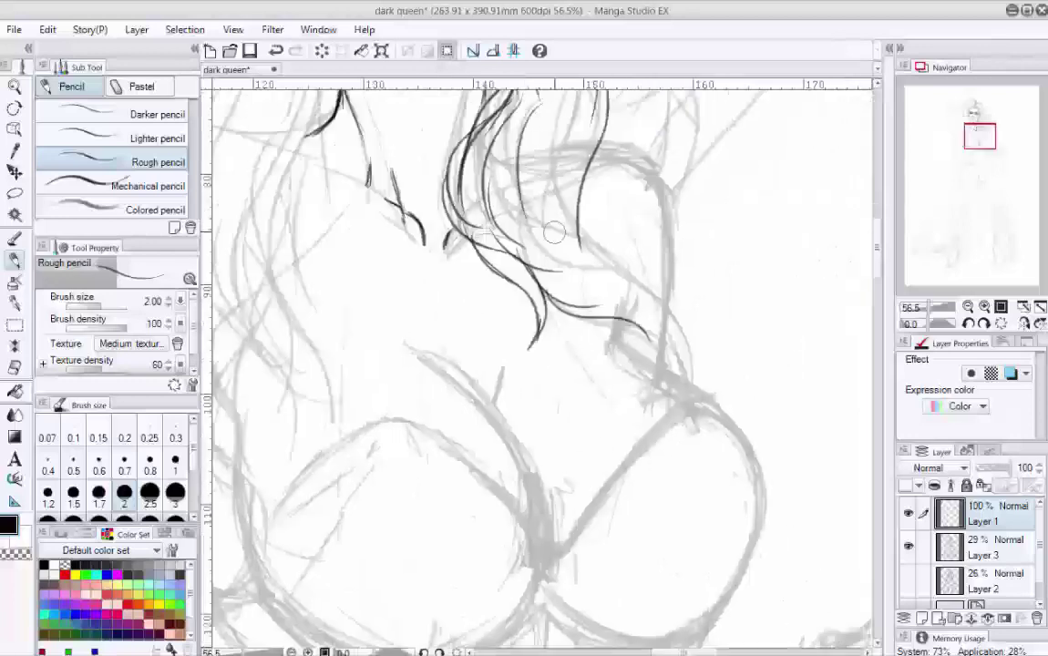
mouse_move(497, 107)
mouse_down()
mouse_move(638, 301)
mouse_move(661, 351)
mouse_up()
drag(529, 128, 674, 355)
drag(515, 156, 670, 328)
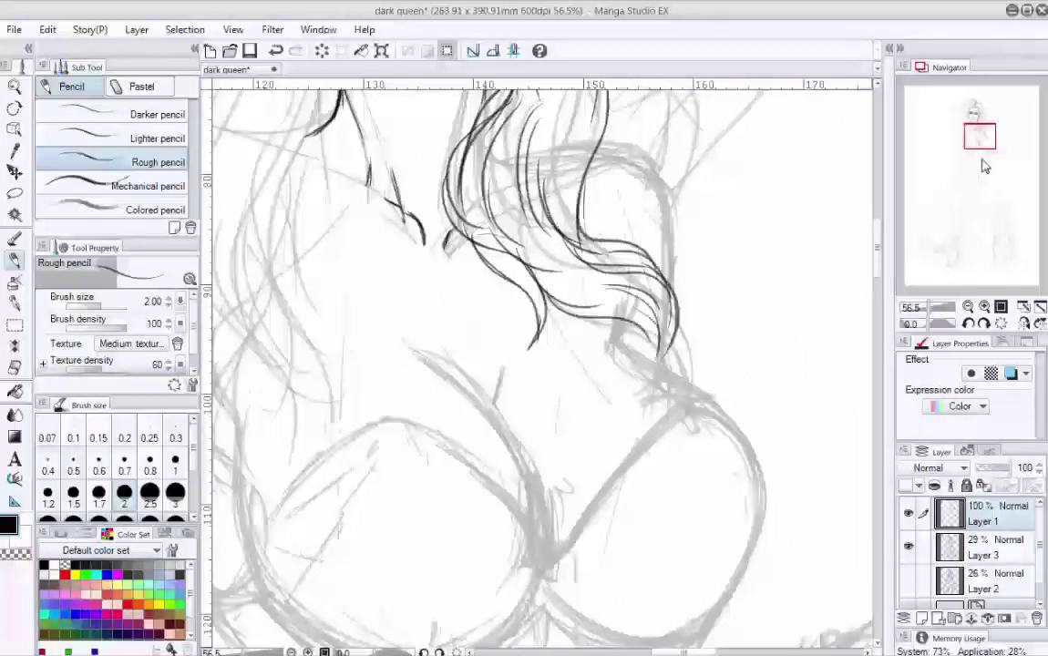
Outline the shoulder on the right and draw the outer wavy strands flowing behind it to curled tips
scroll(631, 227, up, 2)
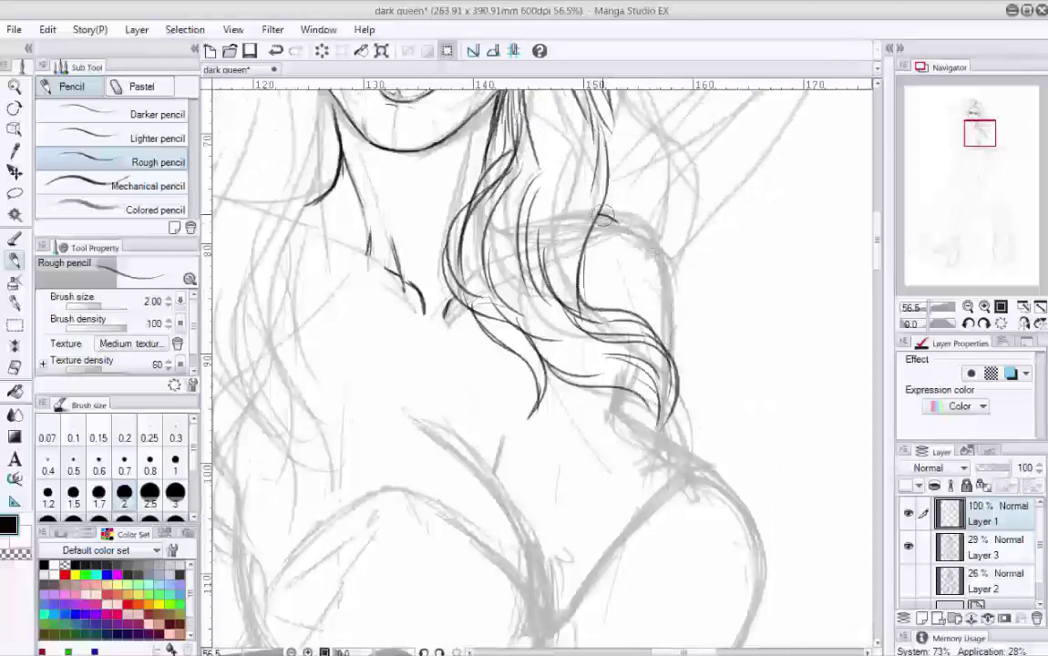
drag(619, 226, 664, 278)
scroll(666, 344, up, 2)
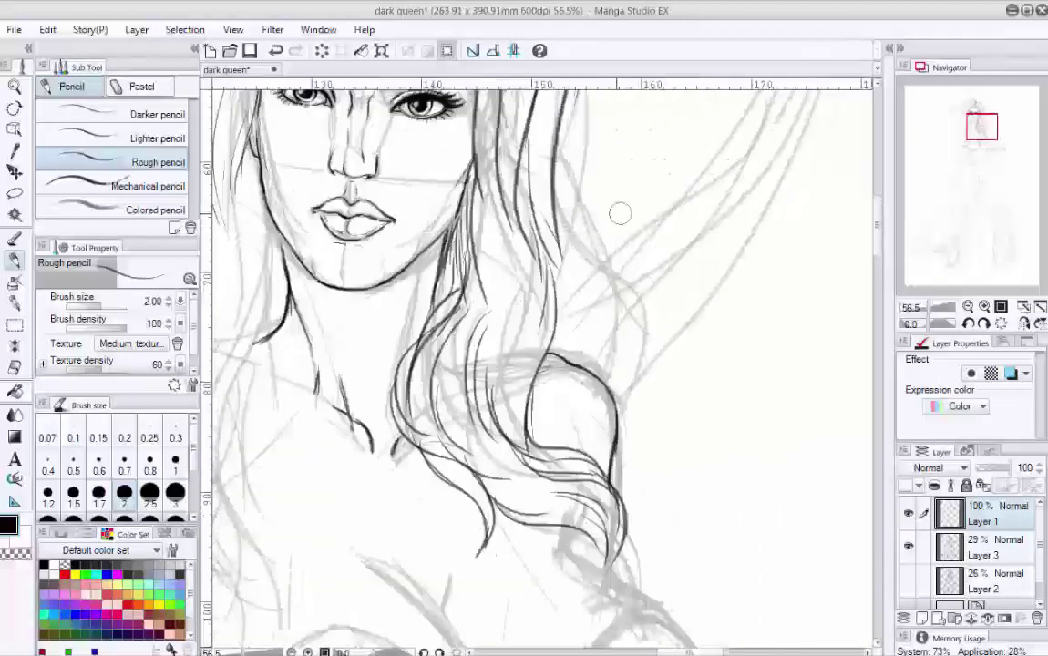
drag(496, 123, 560, 345)
drag(510, 212, 577, 375)
scroll(686, 307, down, 2)
drag(643, 146, 670, 278)
mouse_move(629, 246)
mouse_down()
mouse_move(698, 291)
mouse_move(729, 370)
mouse_up()
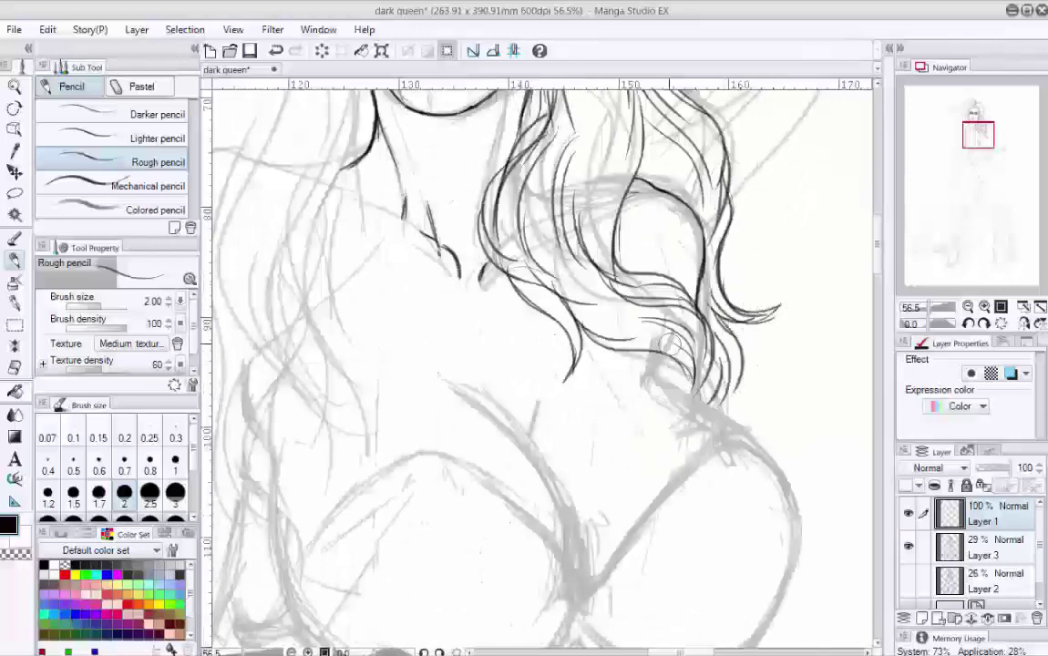
Draw the lower wavy locks hanging left of the neck over the chest, ending in curled tips
scroll(693, 282, up, 3)
scroll(693, 282, left, 4)
mouse_move(641, 362)
mouse_down()
mouse_move(674, 455)
mouse_move(624, 403)
mouse_move(687, 493)
mouse_move(654, 446)
mouse_move(611, 503)
mouse_up()
drag(583, 382, 556, 497)
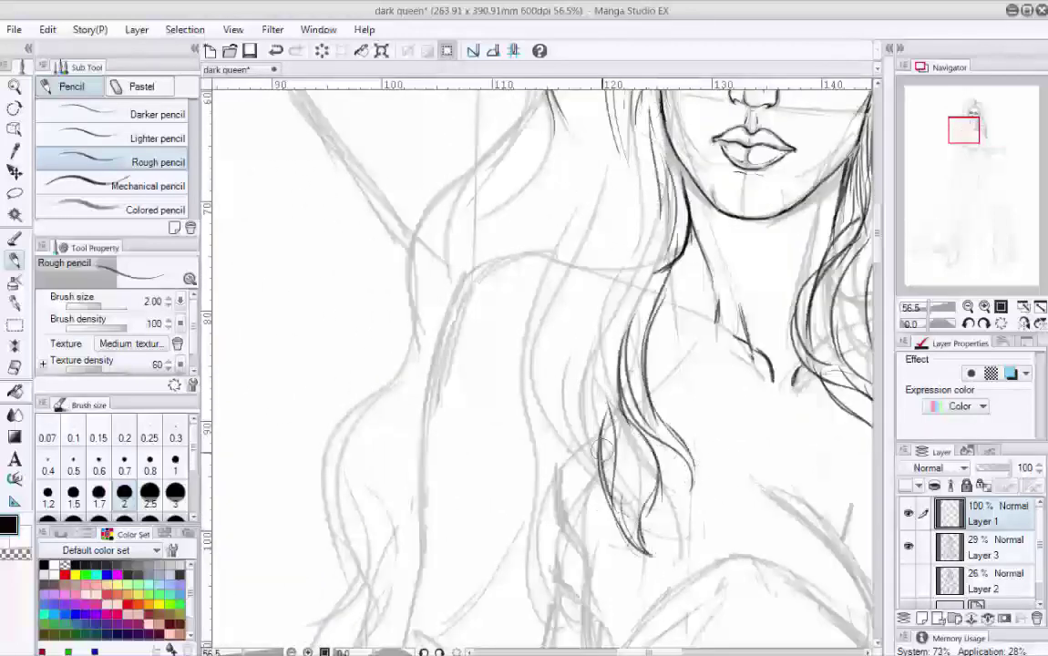
drag(538, 310, 547, 492)
scroll(546, 410, down, 2)
drag(528, 364, 563, 456)
drag(496, 287, 474, 492)
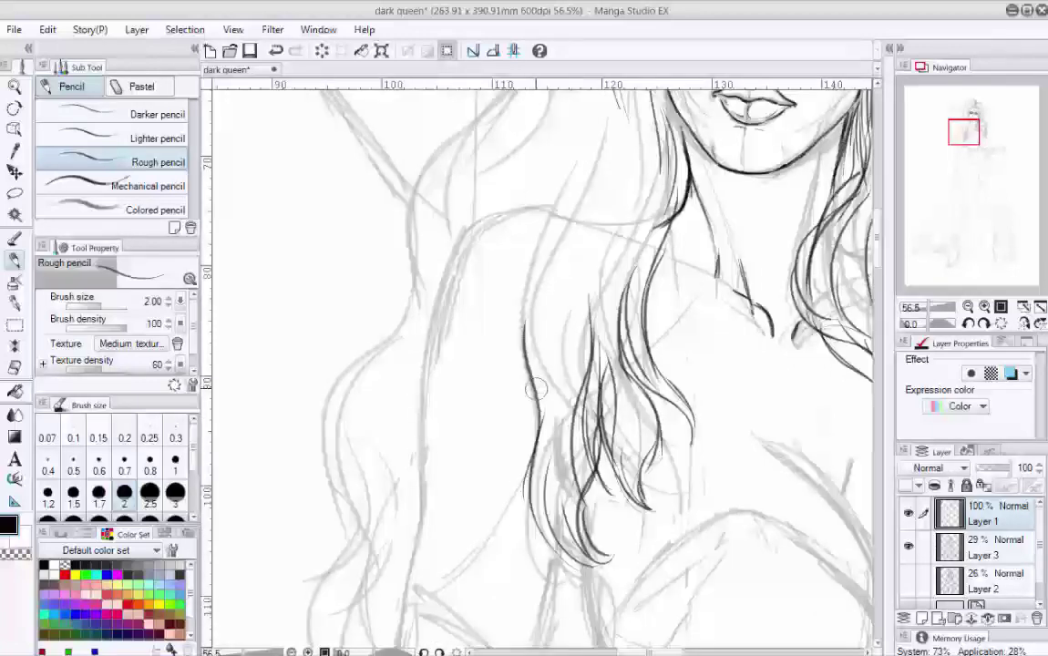
Draw wavy strands linking the upper left hair to the lower locks over the shoulder
drag(524, 164, 492, 356)
drag(524, 132, 511, 365)
scroll(598, 385, up, 3)
drag(547, 250, 524, 365)
drag(506, 186, 497, 310)
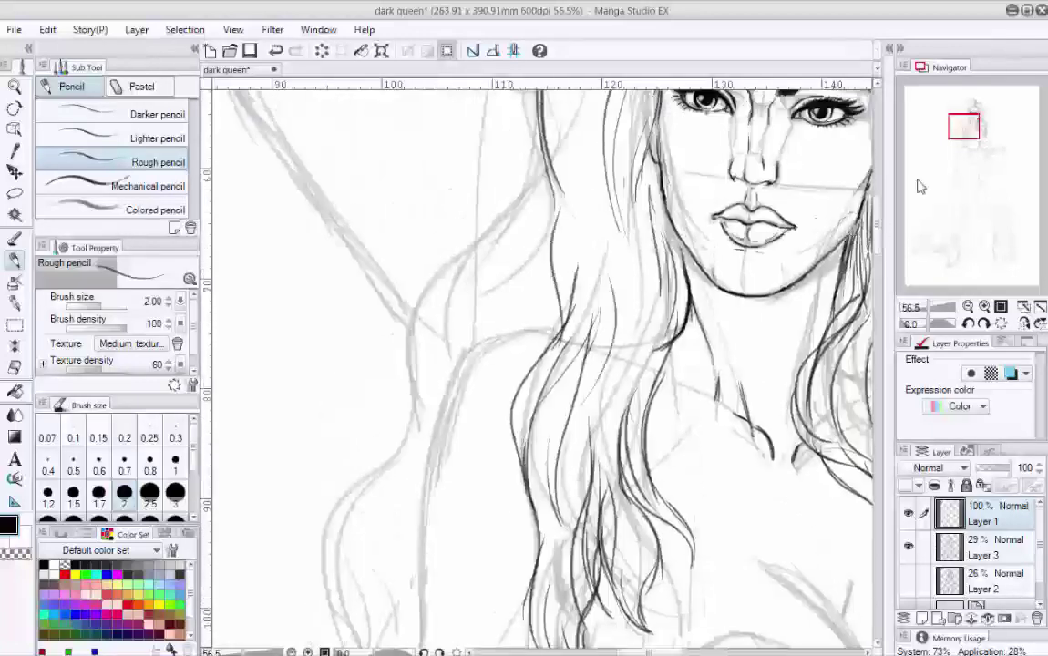
drag(547, 273, 600, 315)
Draw the outer left lock sweeping outward from beside the face and down behind the shoulder
mouse_move(538, 105)
mouse_down()
mouse_move(497, 246)
mouse_move(492, 328)
mouse_up()
drag(524, 200, 438, 410)
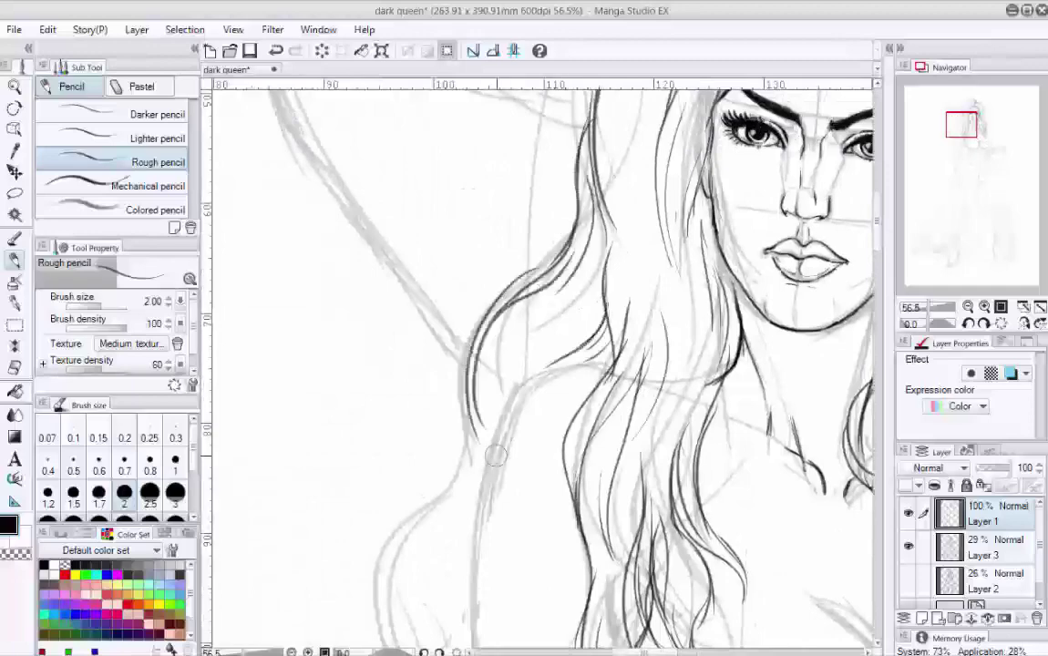
drag(427, 305, 383, 465)
Draw the left shoulder contour and the outer line of the upper arm
drag(583, 383, 697, 228)
drag(700, 187, 621, 217)
mouse_move(761, 212)
mouse_down()
mouse_move(713, 228)
mouse_move(644, 310)
mouse_move(631, 513)
mouse_move(578, 342)
mouse_move(567, 420)
mouse_up()
Outline the lower part of the outer left lock with curled tips and fill it with wavy strands
drag(957, 135, 953, 132)
mouse_move(652, 196)
mouse_down()
mouse_move(573, 306)
mouse_move(529, 442)
mouse_up()
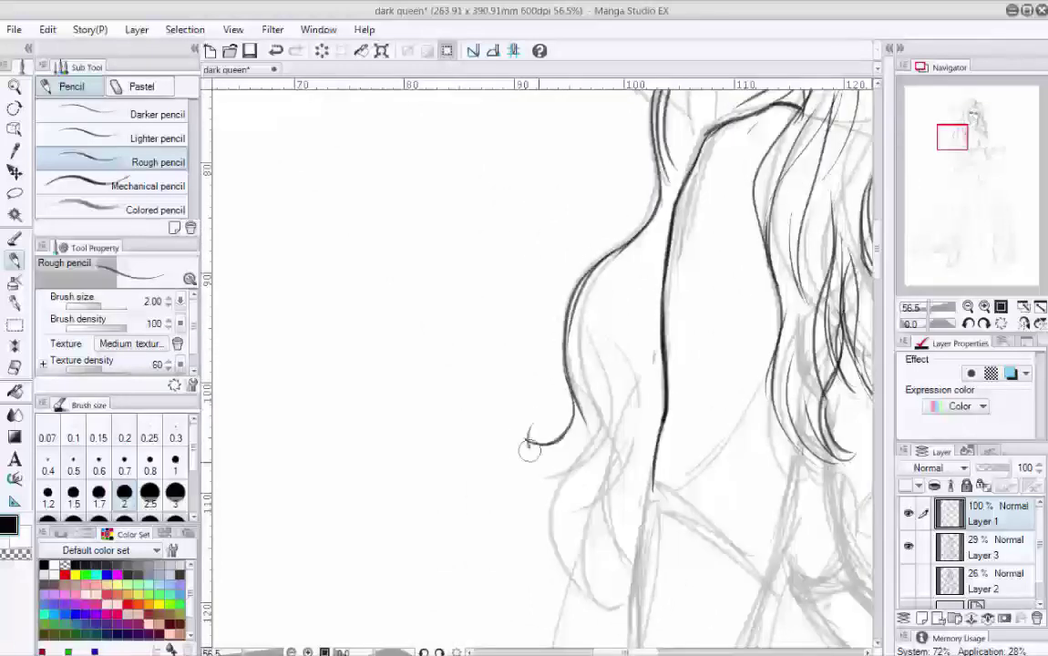
drag(583, 382, 556, 538)
drag(602, 410, 601, 404)
drag(588, 214, 527, 372)
drag(583, 281, 558, 383)
drag(583, 339, 545, 516)
drag(594, 271, 557, 516)
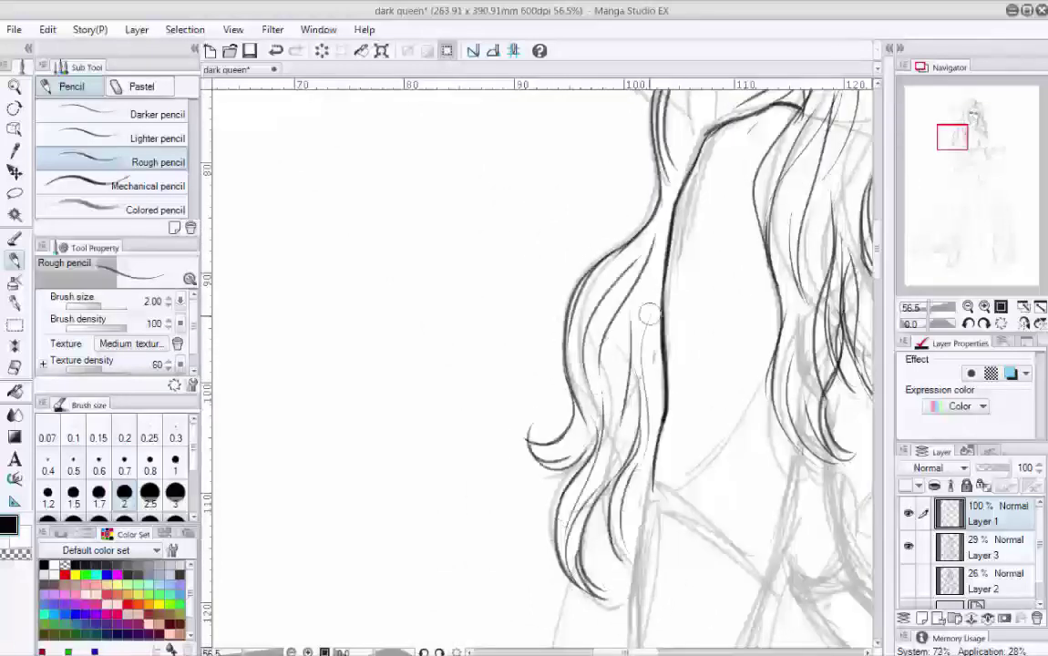
Hide and show Layer 3 to check the hair linework, and save the drawing
key(ctrl+minus)
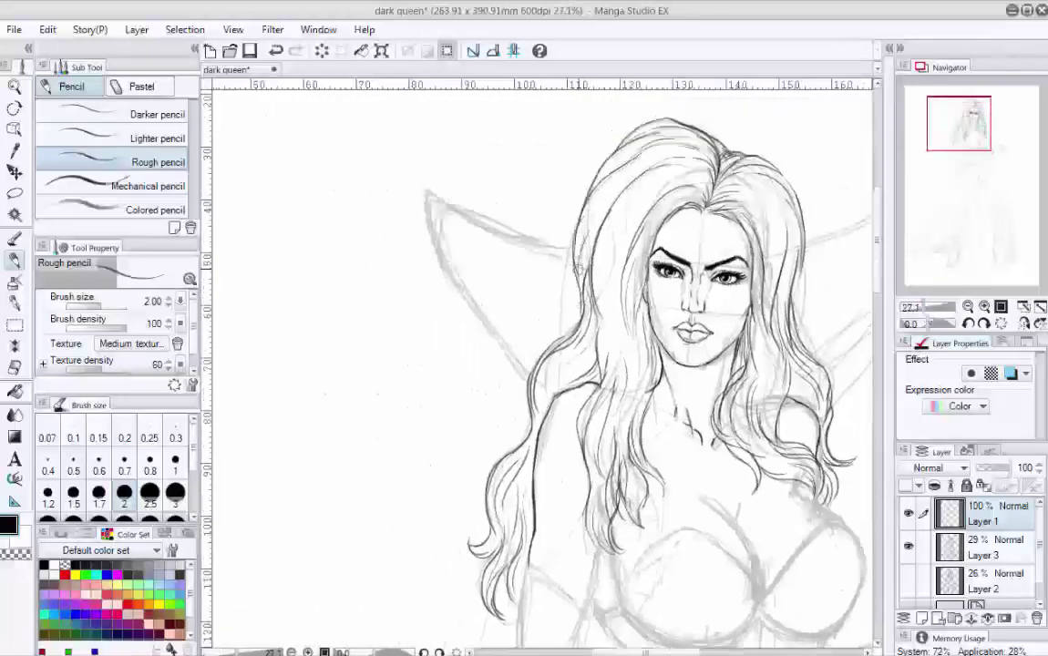
click(908, 545)
click(908, 546)
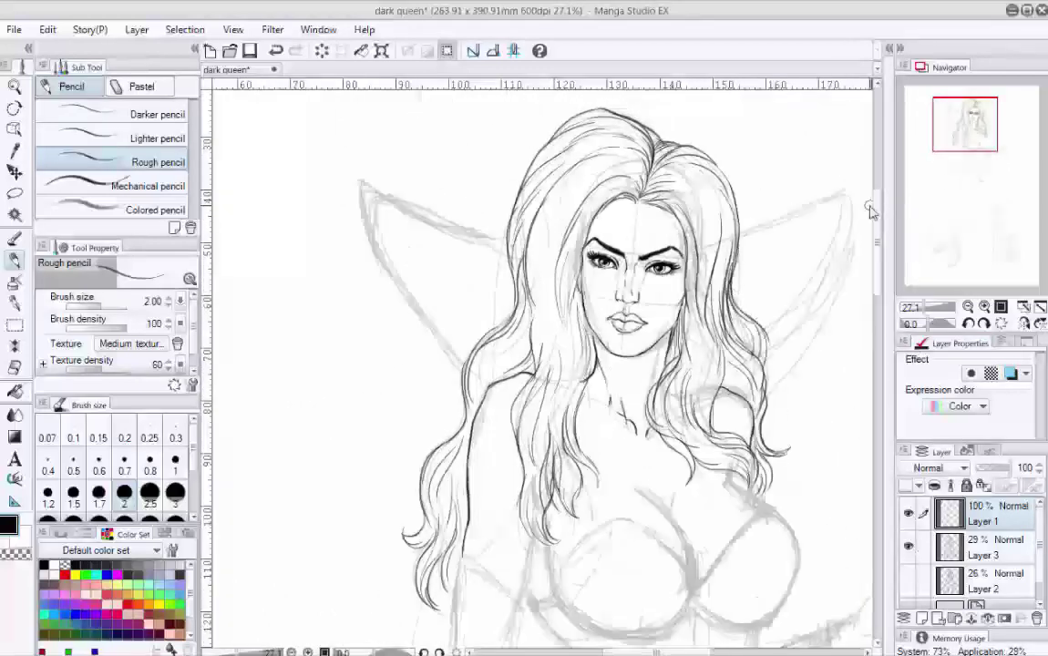
drag(962, 117, 963, 127)
key(ctrl+s)
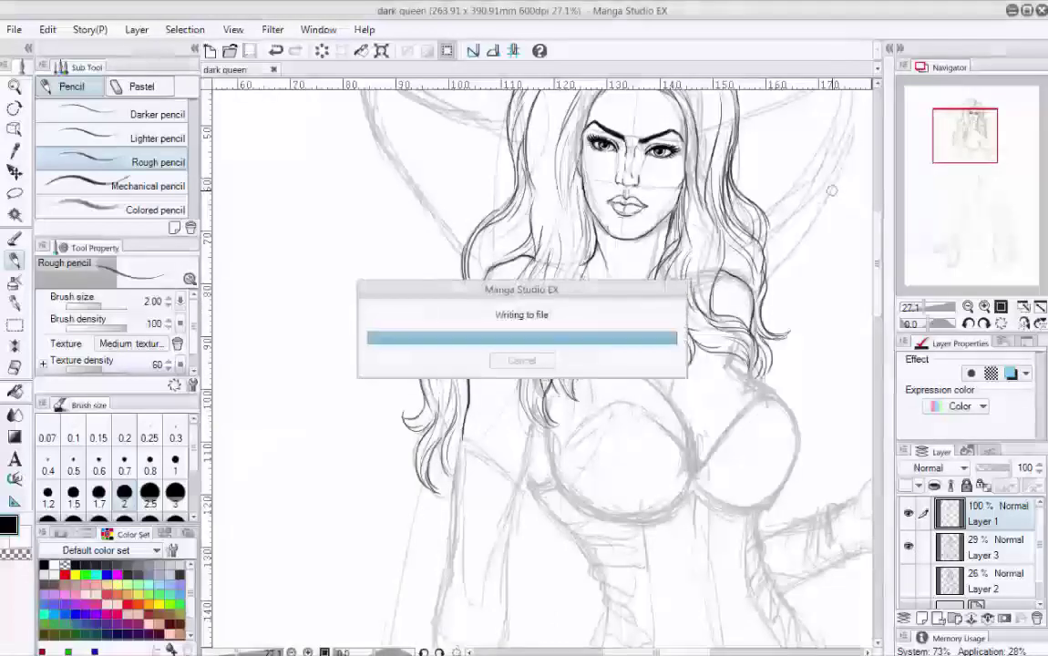
Draw the short armpit line below the right-hand hair and the cleavage curve at the centre of the chest
scroll(831, 190, up, 3)
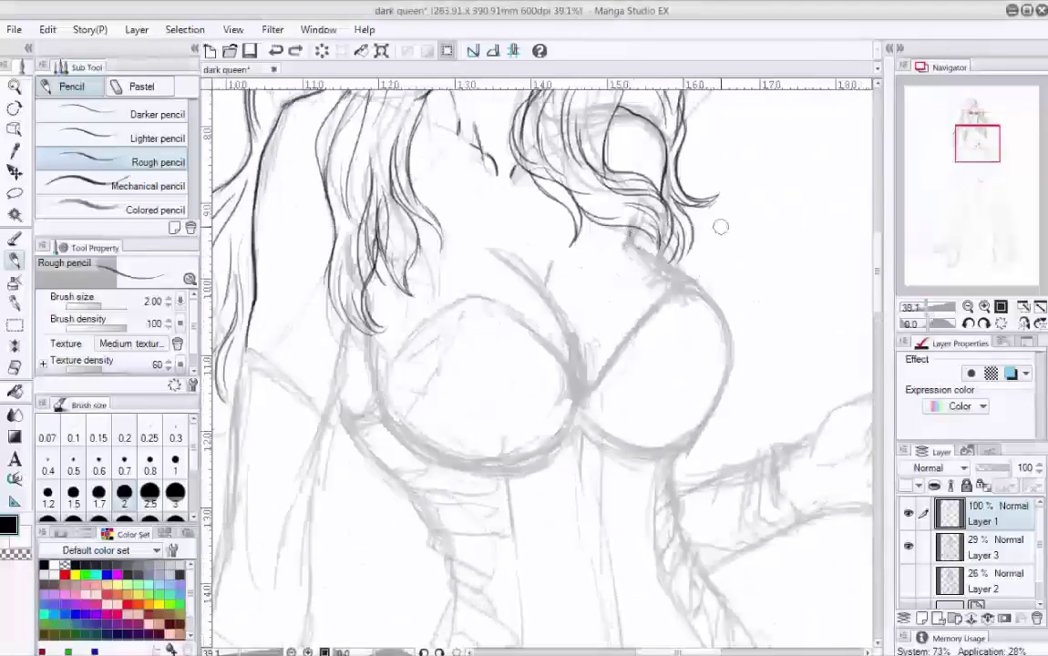
mouse_move(629, 237)
mouse_down()
mouse_move(583, 228)
mouse_move(622, 264)
mouse_move(576, 298)
mouse_up()
drag(597, 358, 750, 428)
drag(956, 138, 968, 128)
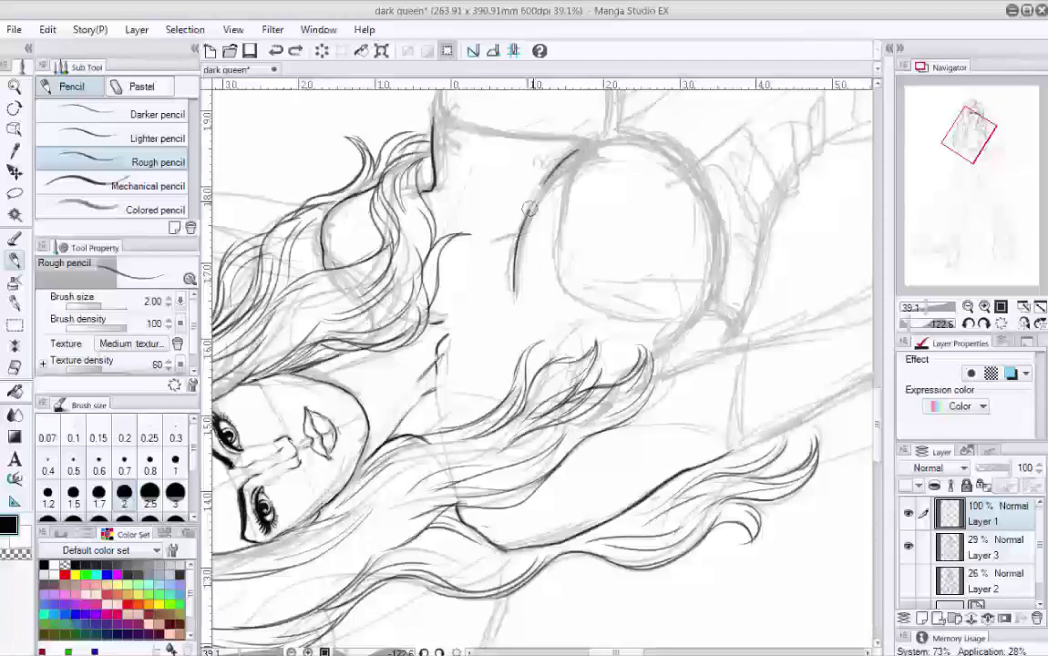
drag(513, 294, 575, 151)
drag(526, 206, 607, 325)
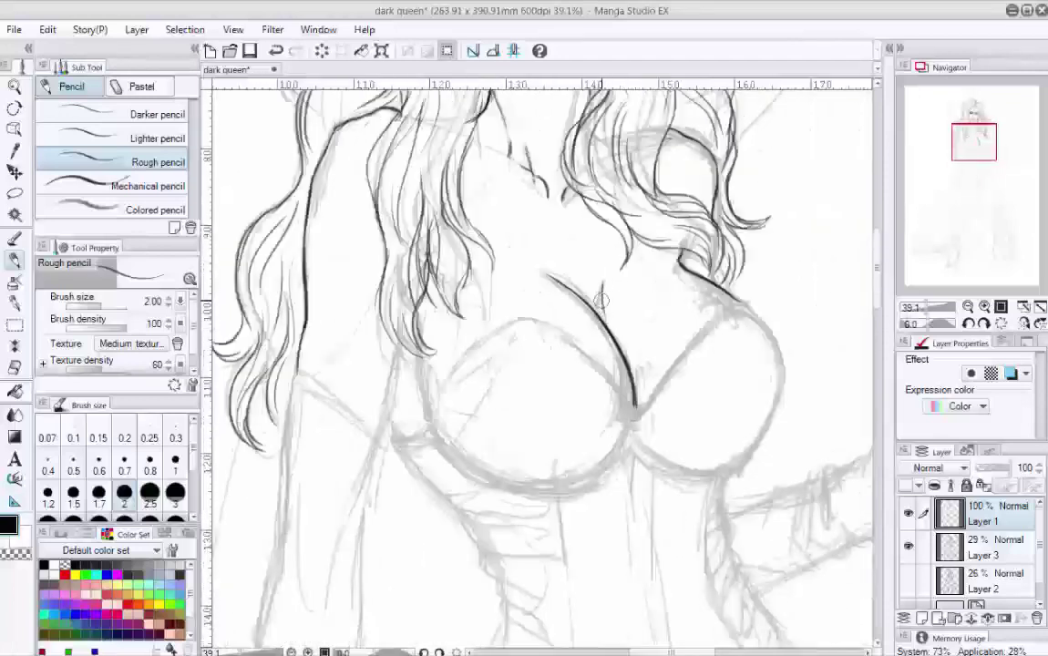
Draw the short second cleavage line and the curved upper edges of both bodice cups
mouse_move(601, 284)
mouse_down()
mouse_move(592, 284)
mouse_move(662, 224)
mouse_move(429, 426)
mouse_move(492, 313)
mouse_move(442, 274)
mouse_up()
mouse_move(505, 229)
mouse_down()
mouse_move(563, 299)
mouse_move(664, 194)
mouse_move(690, 228)
mouse_move(829, 312)
mouse_move(866, 228)
mouse_move(980, 143)
mouse_up()
key(shift+space)
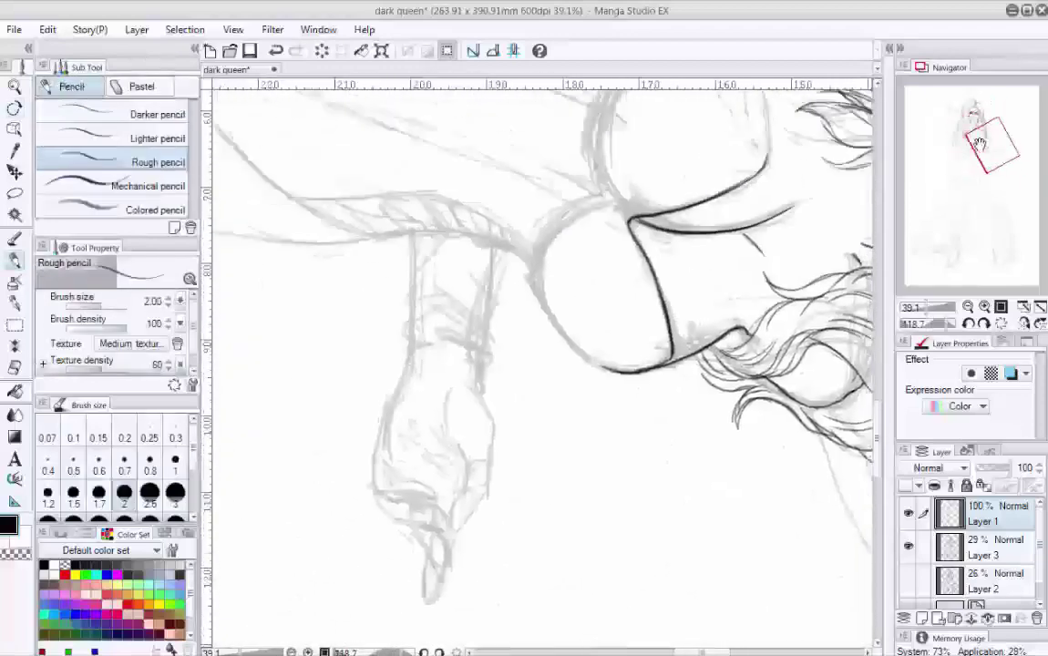
Outline the outer side and rounded underside of the right-hand bodice cup
scroll(648, 204, up, 1)
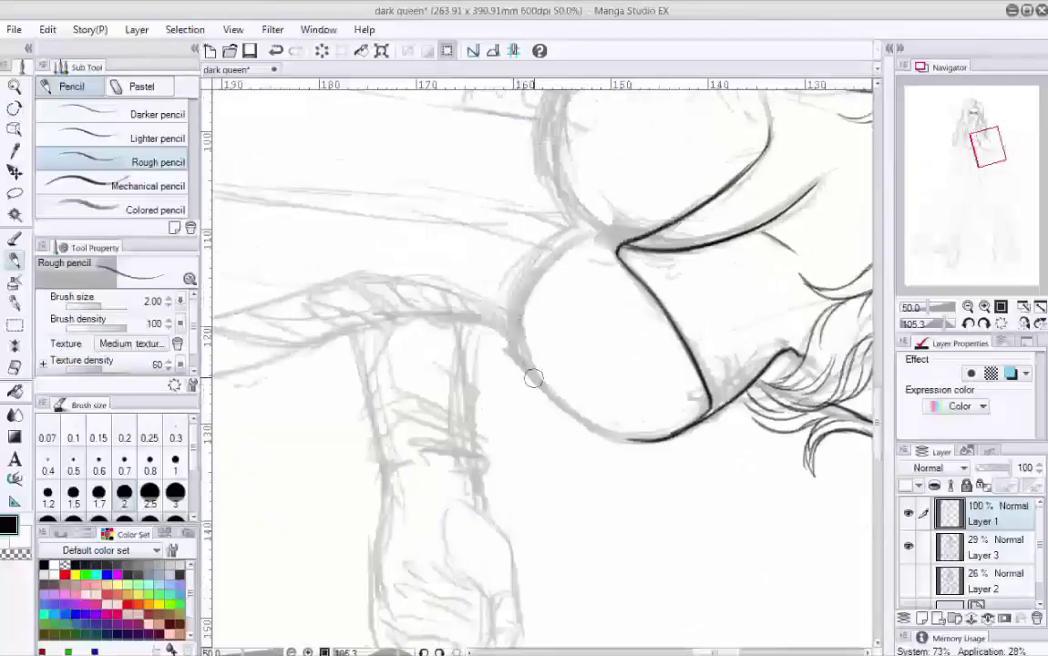
mouse_move(533, 375)
mouse_down()
mouse_move(623, 215)
mouse_move(713, 199)
mouse_move(757, 465)
mouse_up()
key(shift+space)
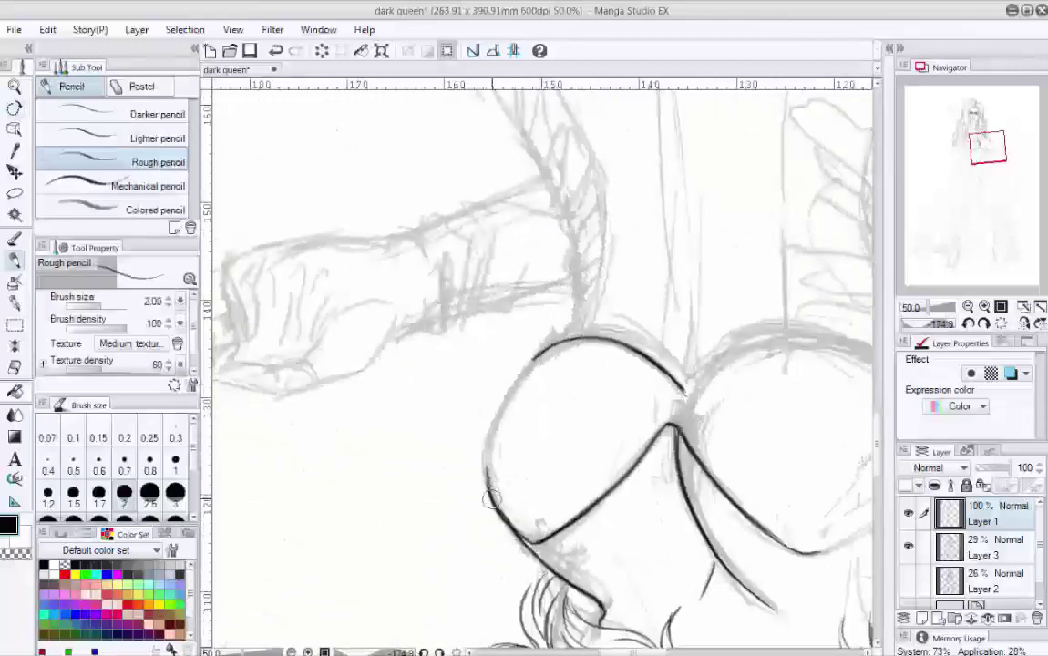
drag(960, 324, 929, 323)
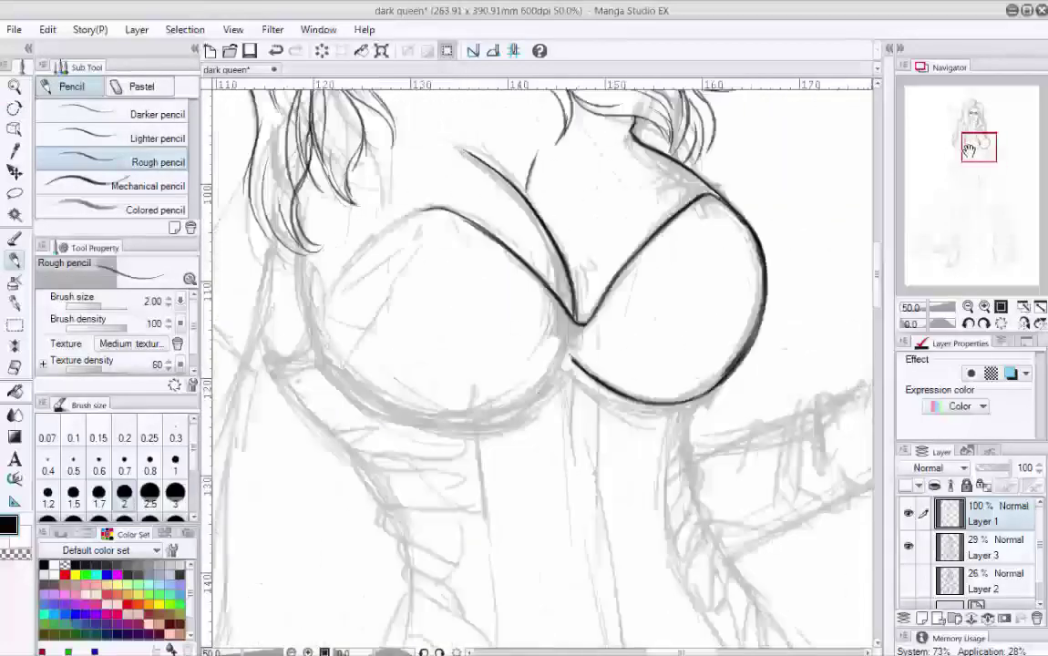
Draw the rounded underside of the left-hand bodice cup, undoing and redrawing the first stroke
key(shift+space)
mouse_move(812, 387)
mouse_down()
mouse_move(591, 455)
mouse_move(506, 366)
mouse_up()
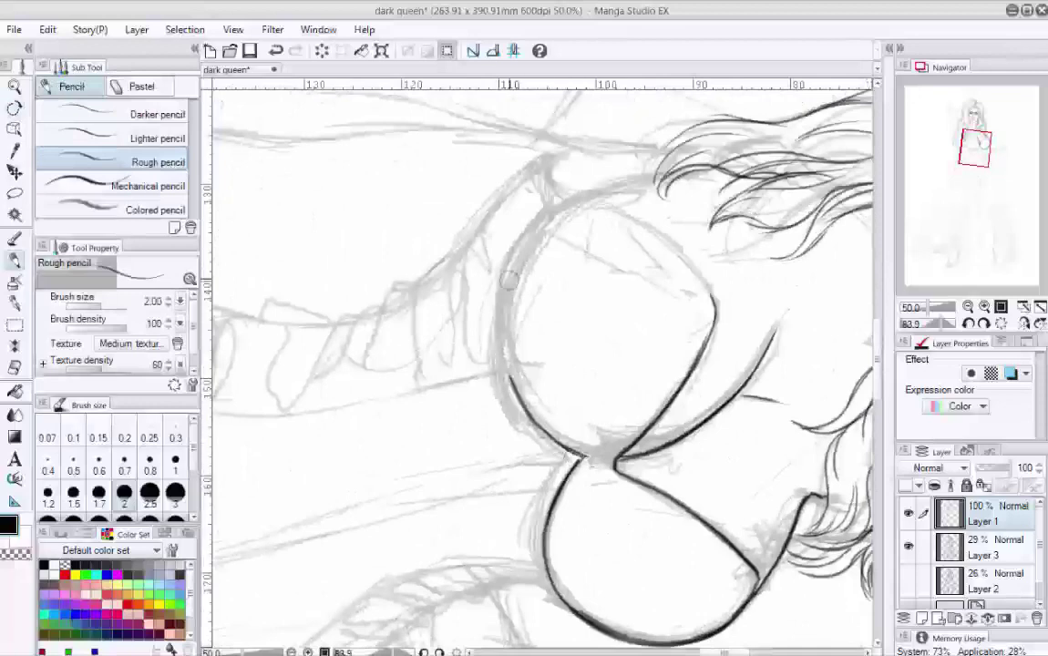
key(ctrl+z)
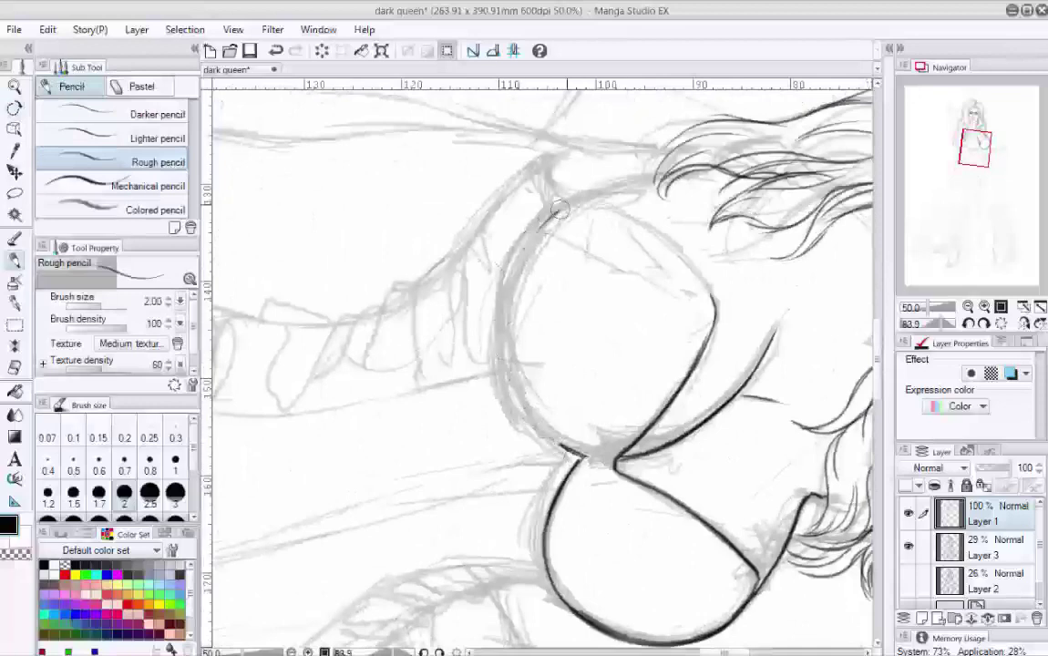
mouse_move(568, 204)
mouse_down()
mouse_move(508, 274)
mouse_move(497, 387)
mouse_up()
key(shift+space)
Add a parallel trim line along the underside of the left-hand cup
mouse_move(583, 392)
mouse_down()
mouse_move(651, 330)
mouse_move(583, 273)
mouse_up()
mouse_move(483, 425)
mouse_down()
mouse_move(492, 315)
mouse_move(488, 329)
mouse_move(565, 237)
mouse_move(628, 198)
mouse_move(638, 273)
mouse_up()
key(shift+space)
mouse_move(446, 300)
mouse_down()
mouse_move(510, 205)
mouse_move(553, 173)
mouse_up()
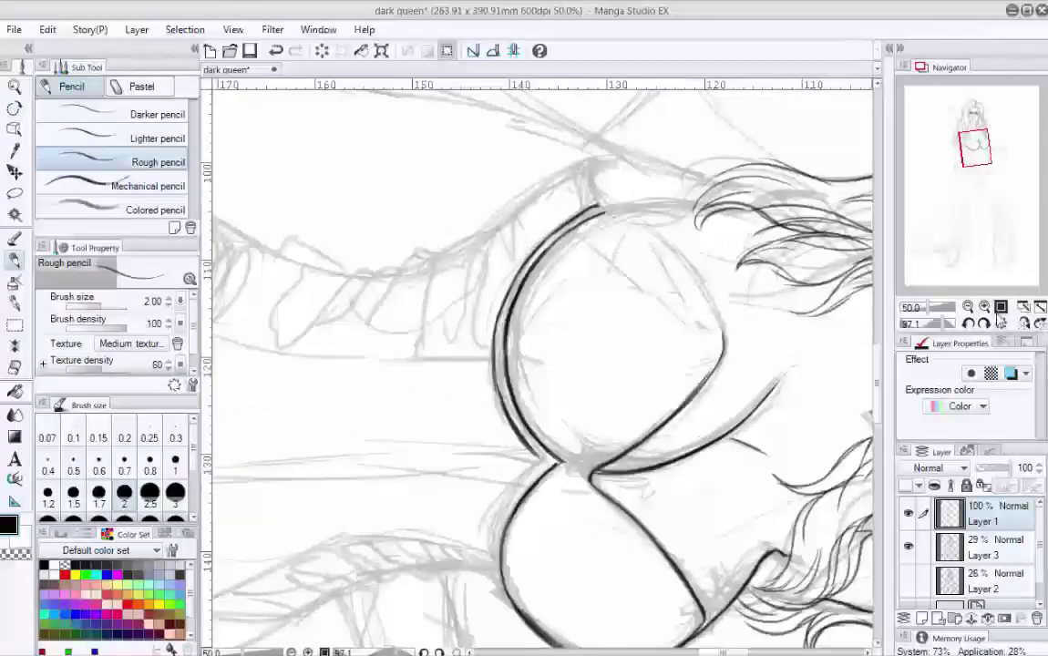
Draw the side edge of the bodice between the left-hand cup and the arm, up to the hair
drag(973, 151, 957, 148)
mouse_move(563, 313)
mouse_down()
mouse_move(638, 202)
mouse_move(693, 191)
mouse_up()
mouse_move(562, 330)
mouse_down()
mouse_move(517, 344)
mouse_move(483, 310)
mouse_move(528, 209)
mouse_move(510, 292)
mouse_move(526, 242)
mouse_up()
mouse_move(481, 202)
mouse_down()
mouse_move(463, 269)
mouse_move(846, 213)
mouse_move(971, 155)
mouse_up()
Add a parallel trim line along the underside of the right-hand cup
key(shift+space)
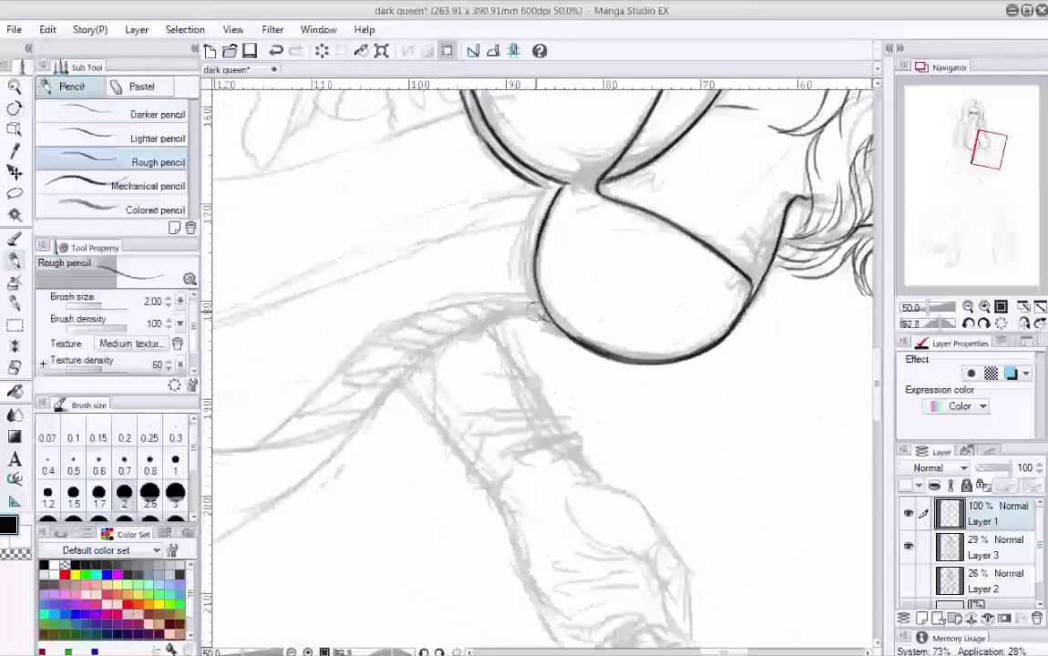
mouse_move(483, 282)
mouse_down()
mouse_move(469, 205)
mouse_move(487, 159)
mouse_up()
click(982, 146)
scroll(983, 145, down, 2)
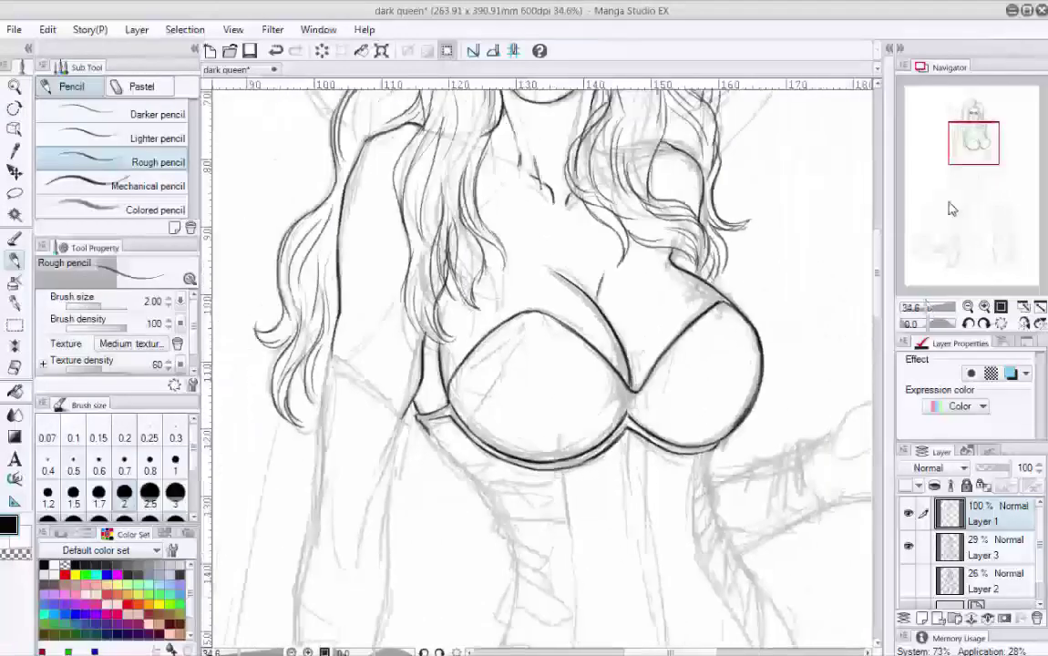
Draw the side and centre seams of the bodice front, its lower point and the right-hand leg opening
drag(713, 257, 780, 401)
mouse_move(584, 203)
mouse_down()
mouse_move(596, 332)
mouse_move(584, 413)
mouse_move(579, 355)
mouse_up()
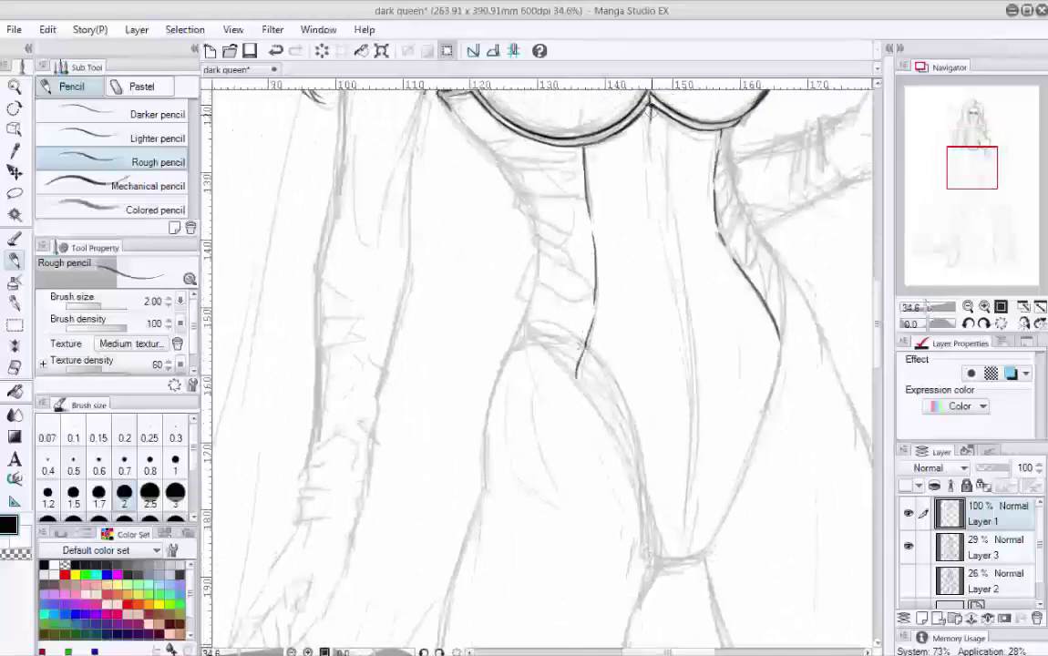
drag(616, 222, 622, 445)
key(ctrl+z)
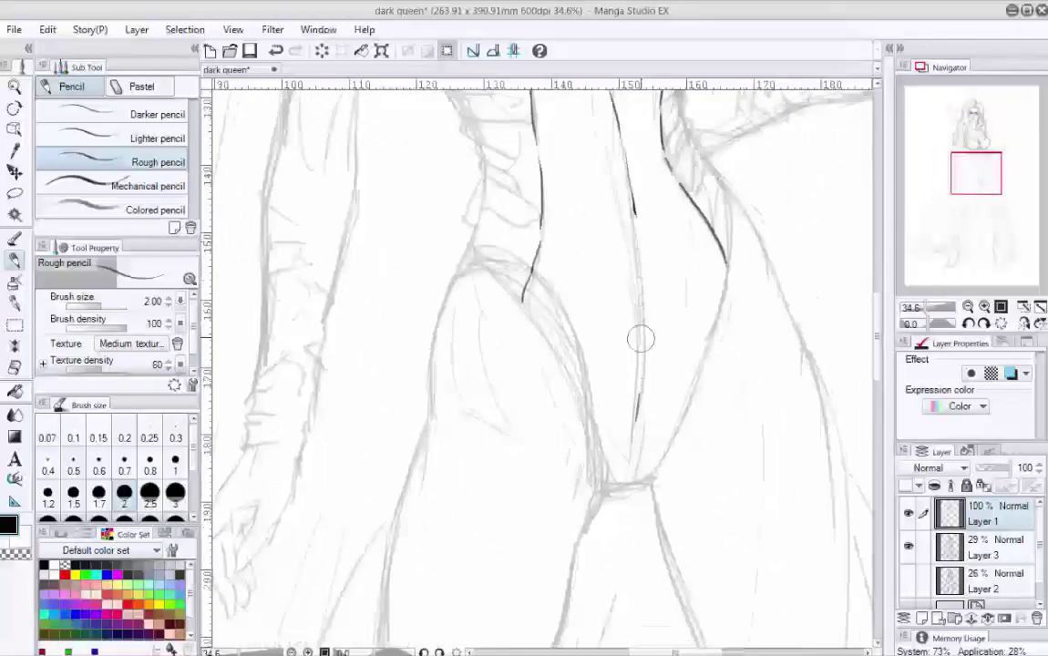
mouse_move(578, 369)
mouse_down()
mouse_move(547, 443)
mouse_move(622, 359)
mouse_move(662, 260)
mouse_up()
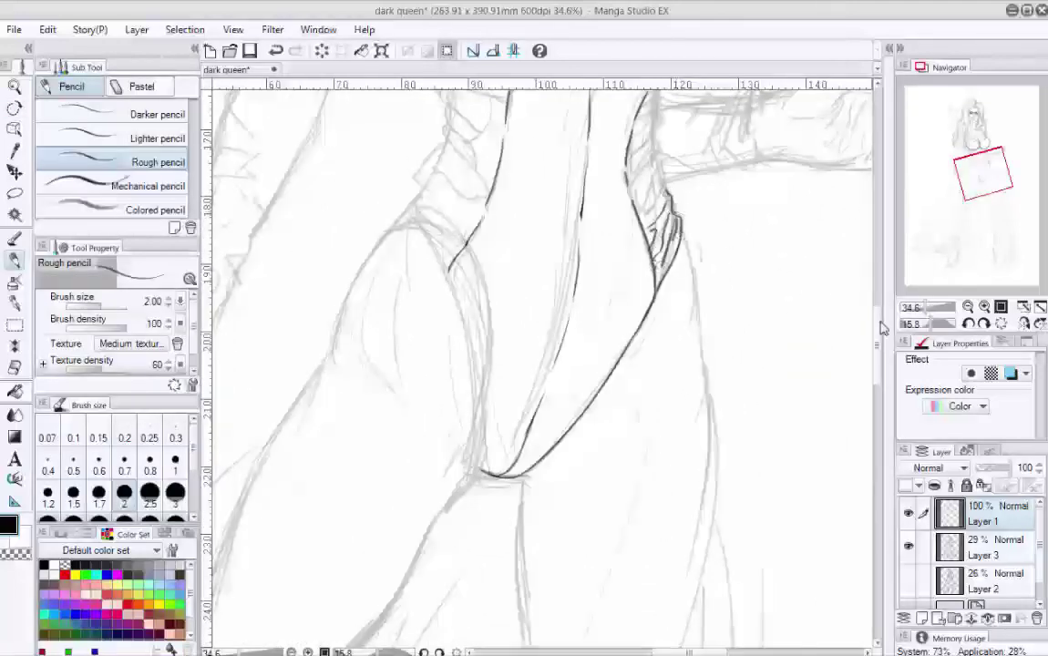
Draw the uneven outer edges of the two gathered waist panels and fill them with short fold lines
scroll(650, 321, up, 3)
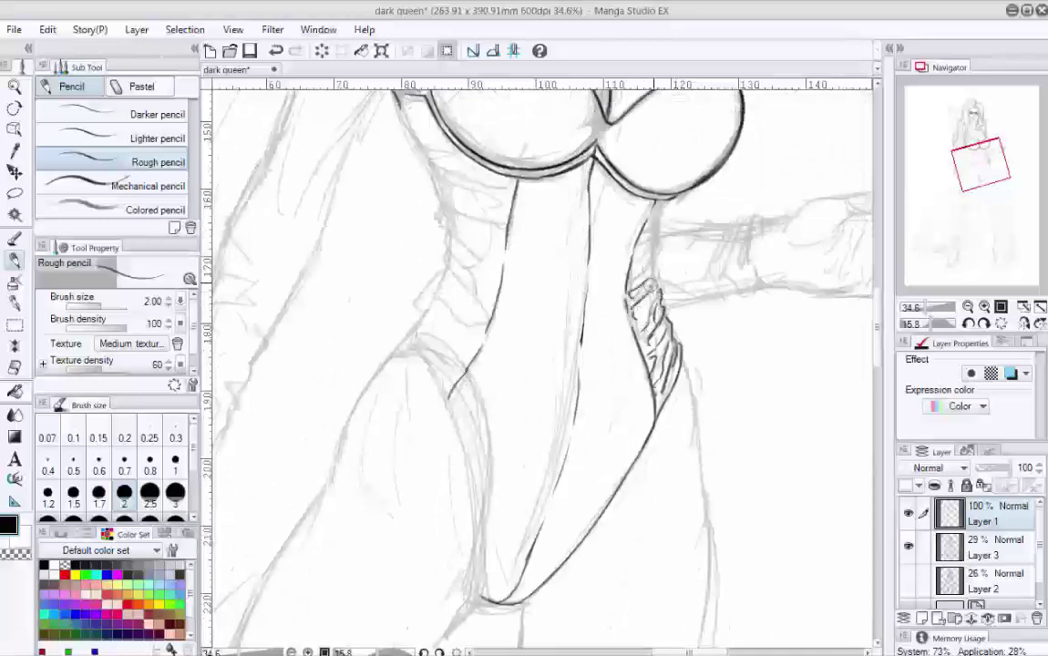
drag(655, 243, 638, 273)
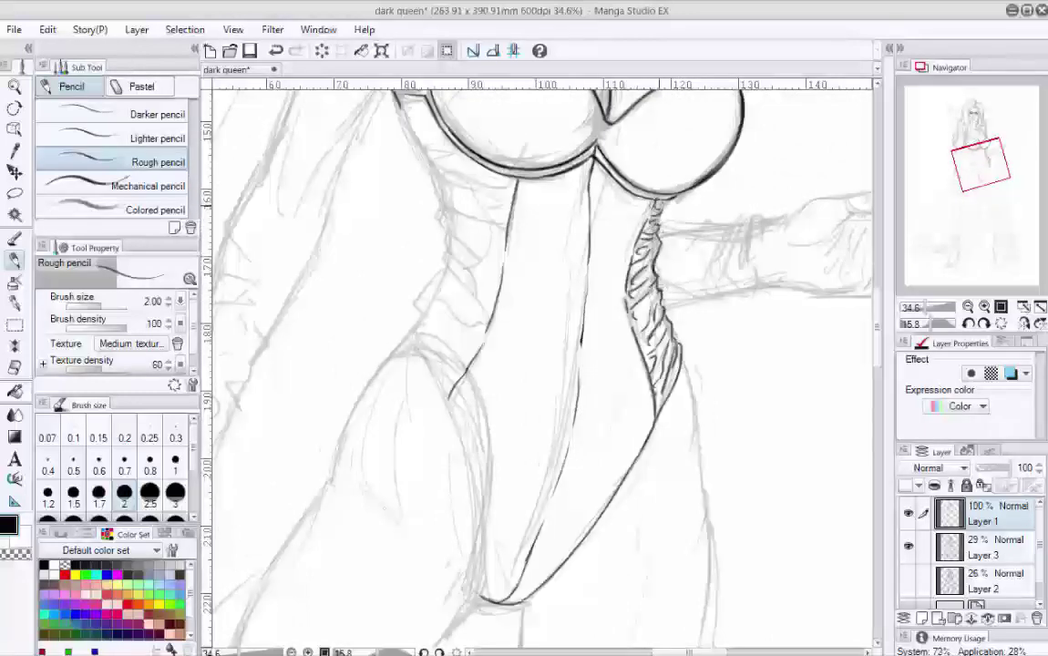
mouse_move(703, 402)
mouse_down()
mouse_move(687, 281)
mouse_move(672, 331)
mouse_move(569, 384)
mouse_up()
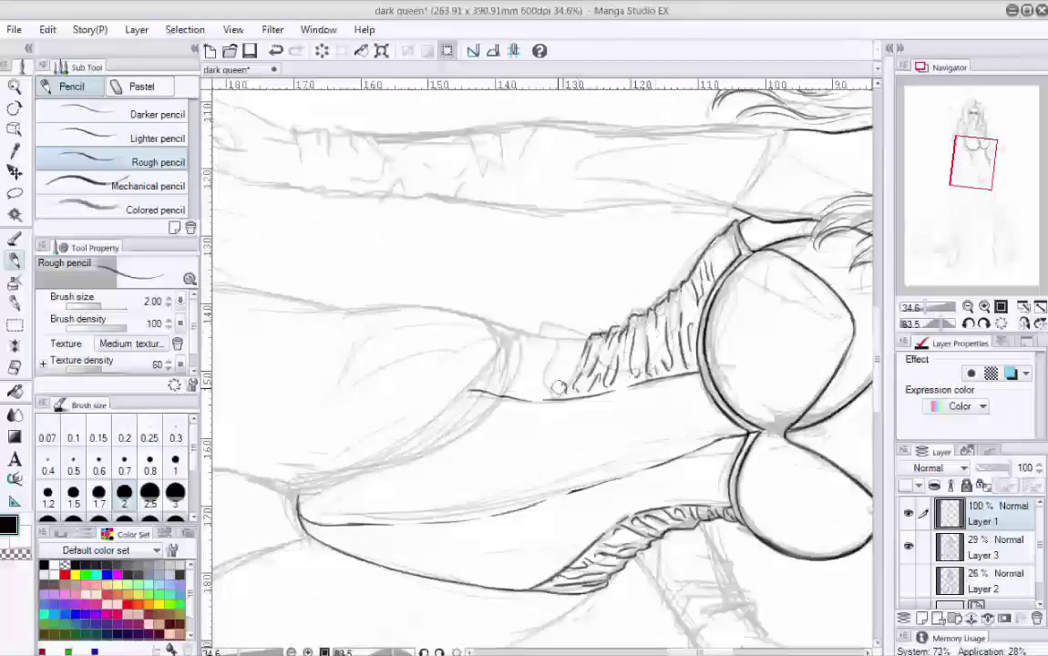
mouse_move(524, 305)
mouse_down()
mouse_move(592, 301)
mouse_move(638, 274)
mouse_up()
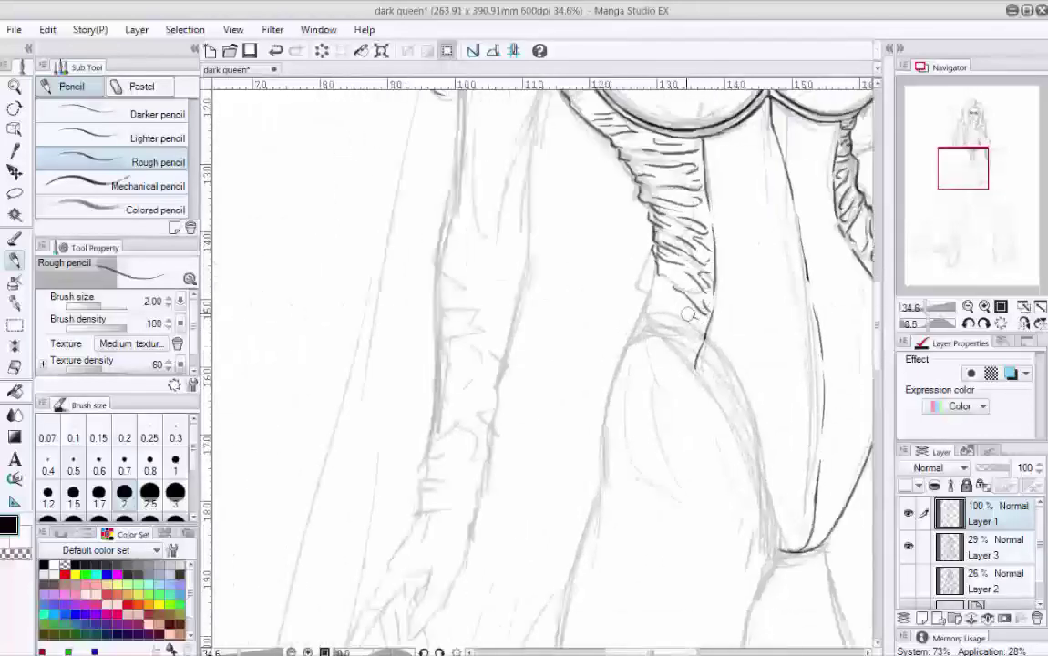
mouse_move(629, 342)
mouse_down()
mouse_move(614, 182)
mouse_move(662, 363)
mouse_up()
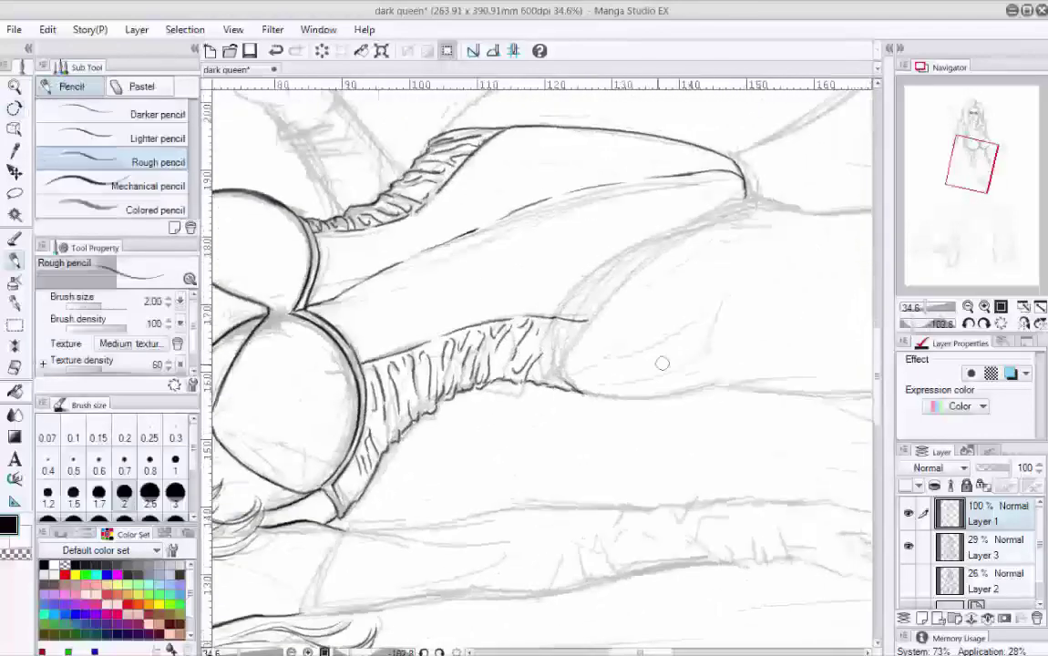
Draw the left-hand leg opening of the bodice and double the side-panel seams with a parallel line
drag(579, 338, 736, 207)
drag(560, 324, 545, 349)
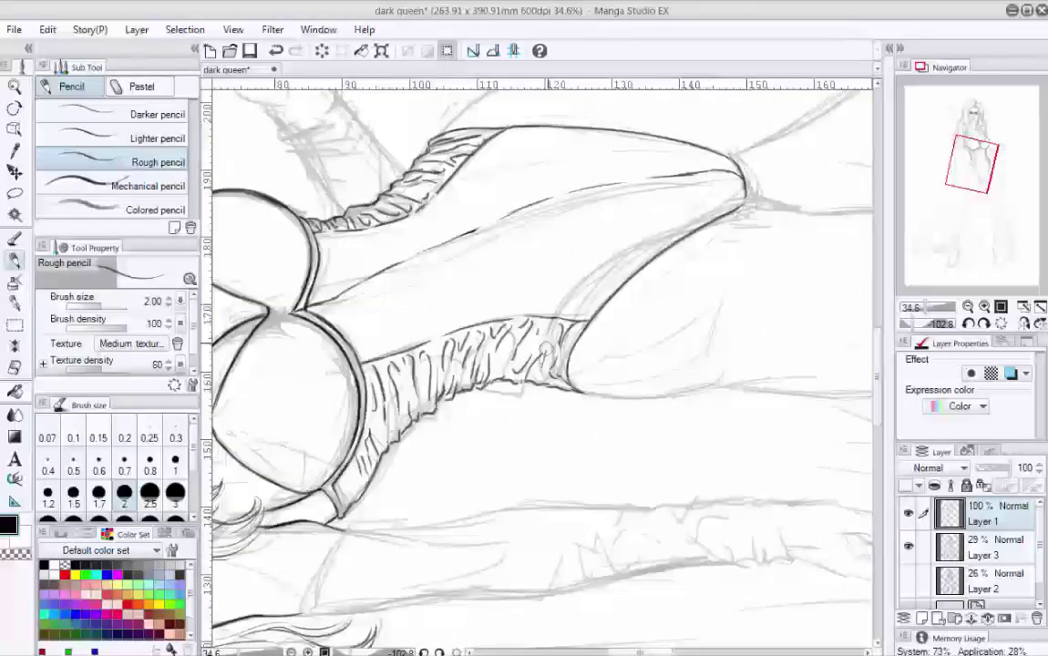
click(1000, 324)
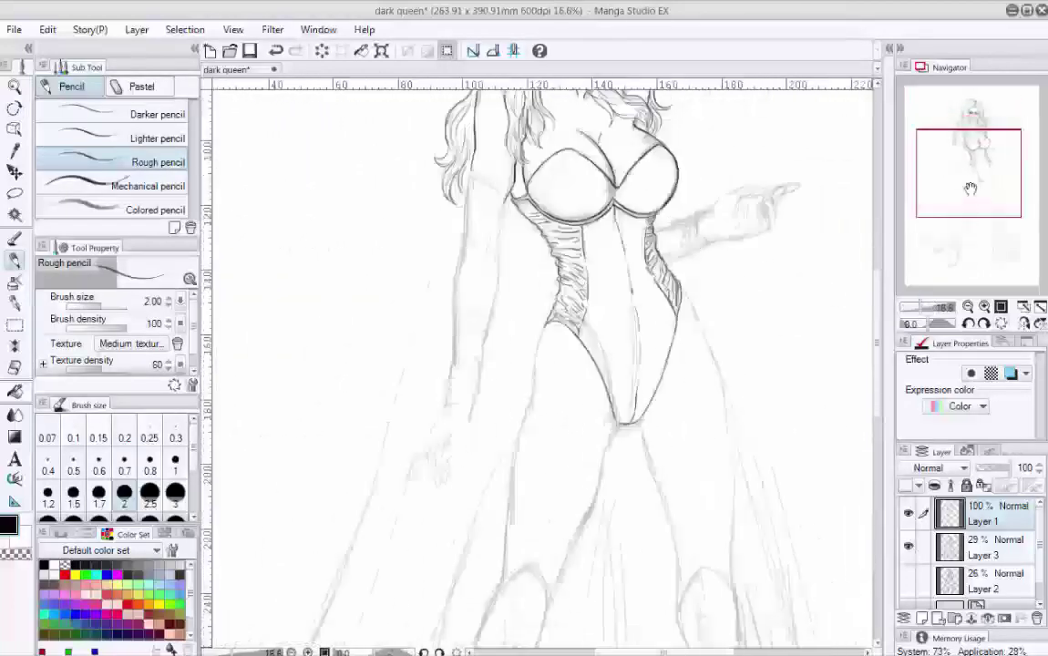
key(minus)
key(minus)
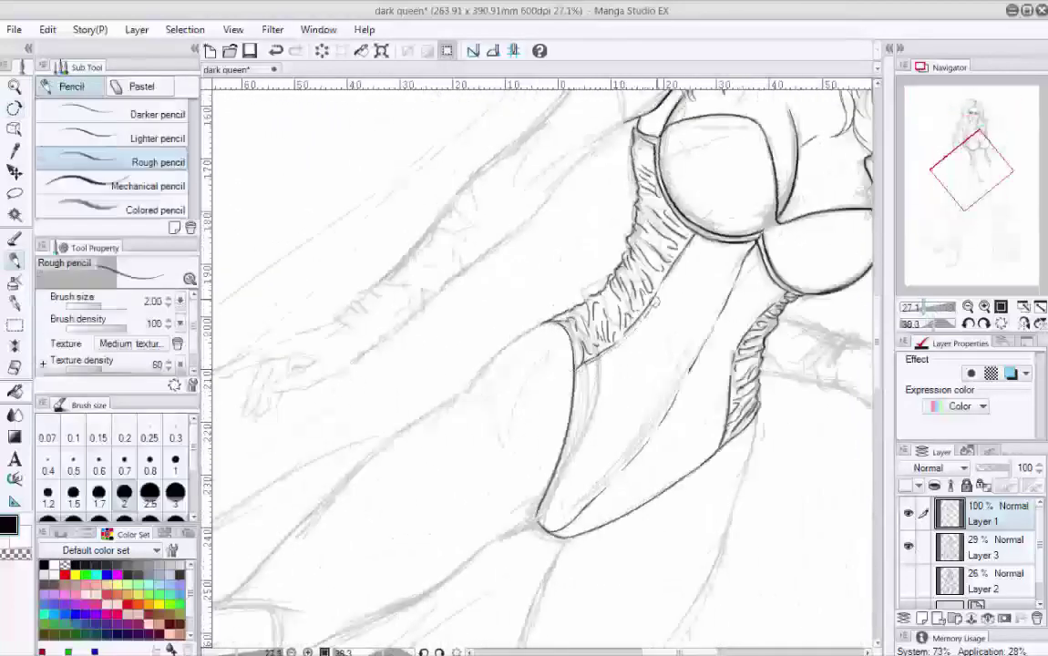
drag(788, 398, 669, 175)
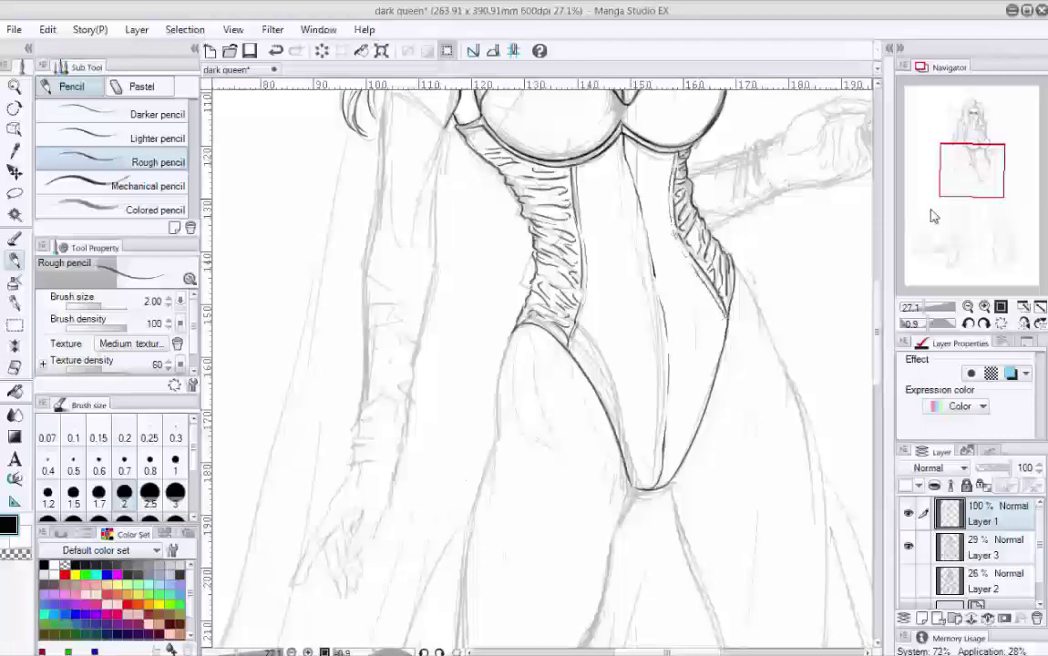
Draw the top edge, wrinkled contours and fabric folds of the glove on the lowered left-hand arm
drag(933, 216, 916, 212)
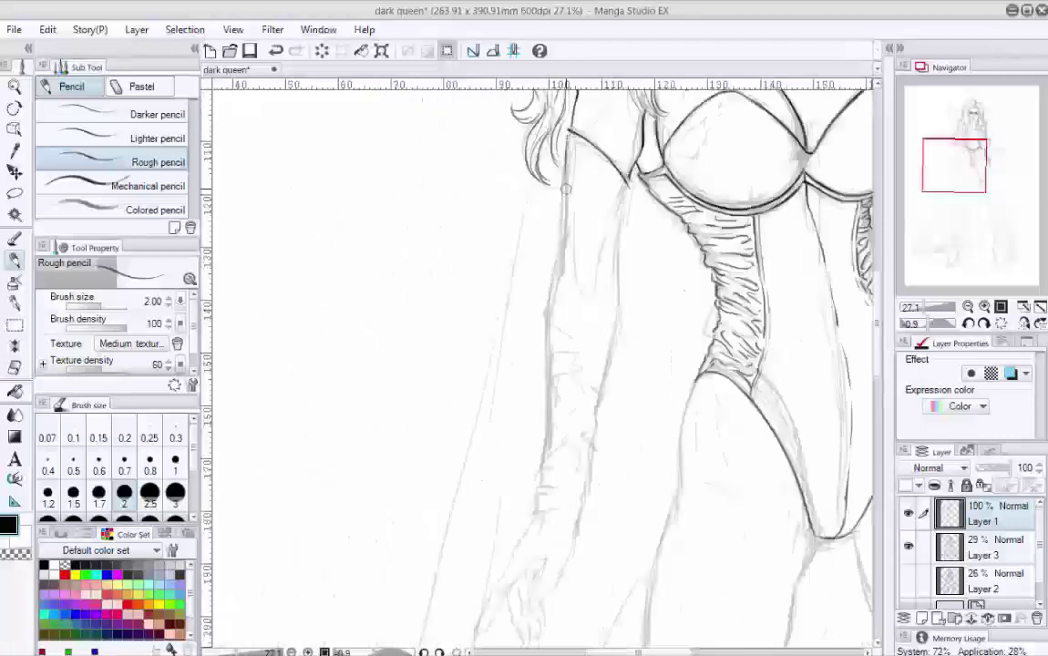
drag(627, 192, 611, 252)
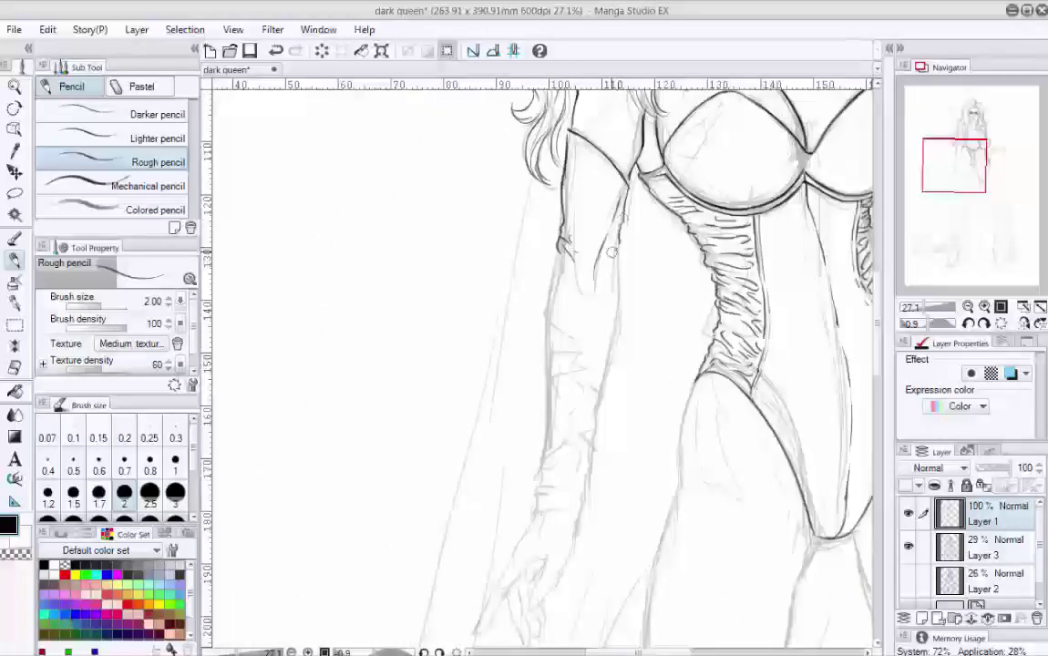
drag(580, 337, 670, 128)
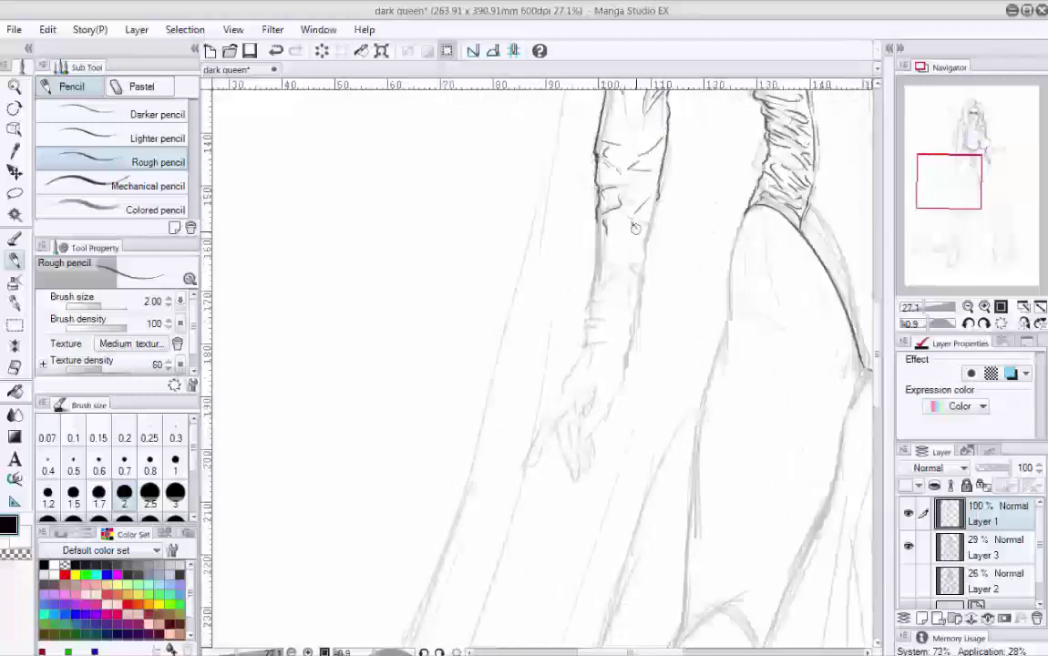
drag(644, 239, 608, 274)
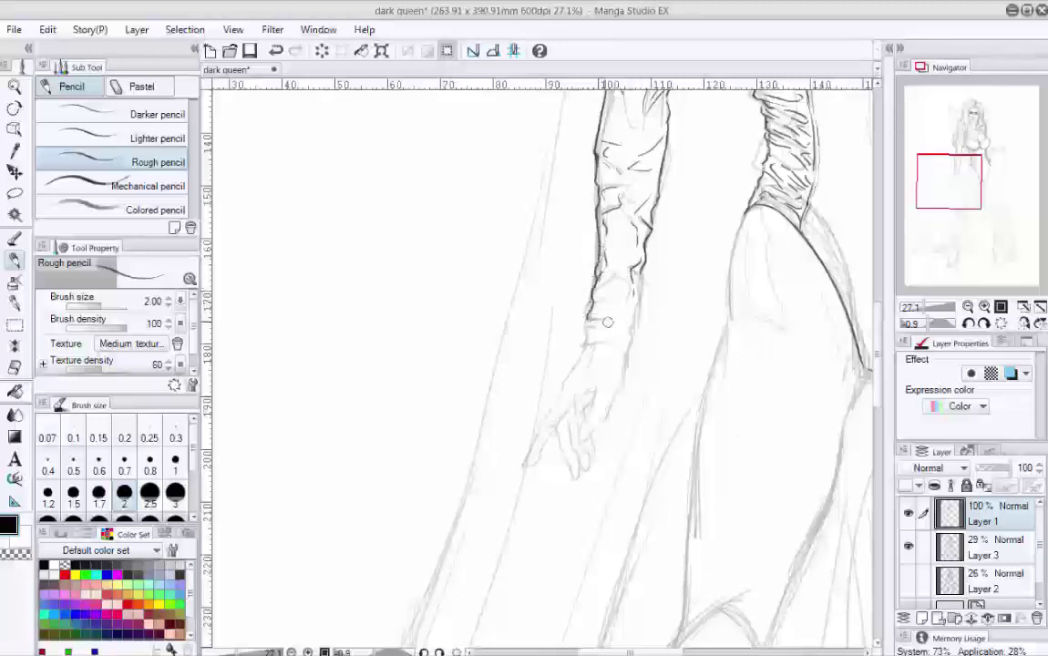
Finish the wrist folds of the lowered arm's glove and outline the hand with its fingers
scroll(601, 292, down, 2)
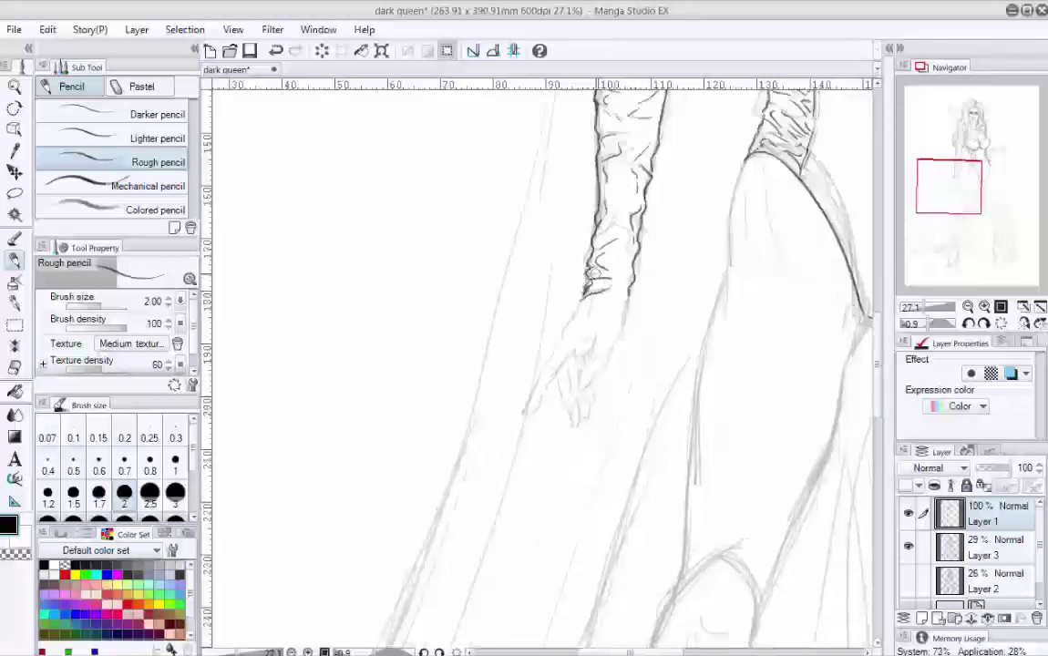
scroll(589, 272, down, 2)
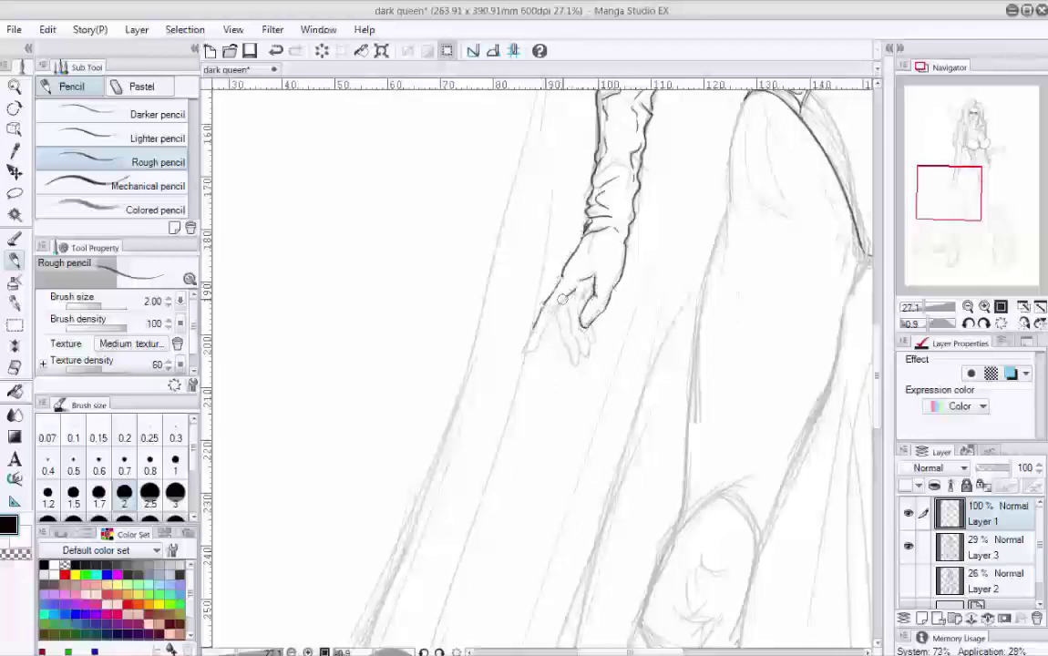
drag(550, 317, 523, 347)
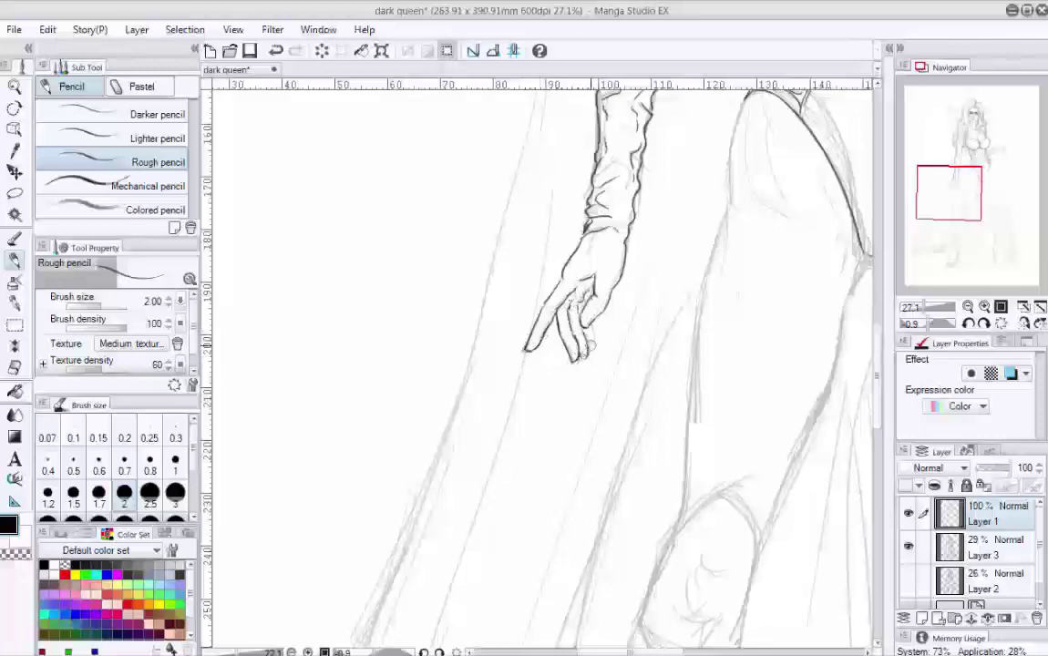
Outline the outstretched pointing hand on the right-hand side and its forearm with sleeve folds
mouse_move(928, 308)
mouse_down()
mouse_move(913, 308)
mouse_move(939, 308)
mouse_up()
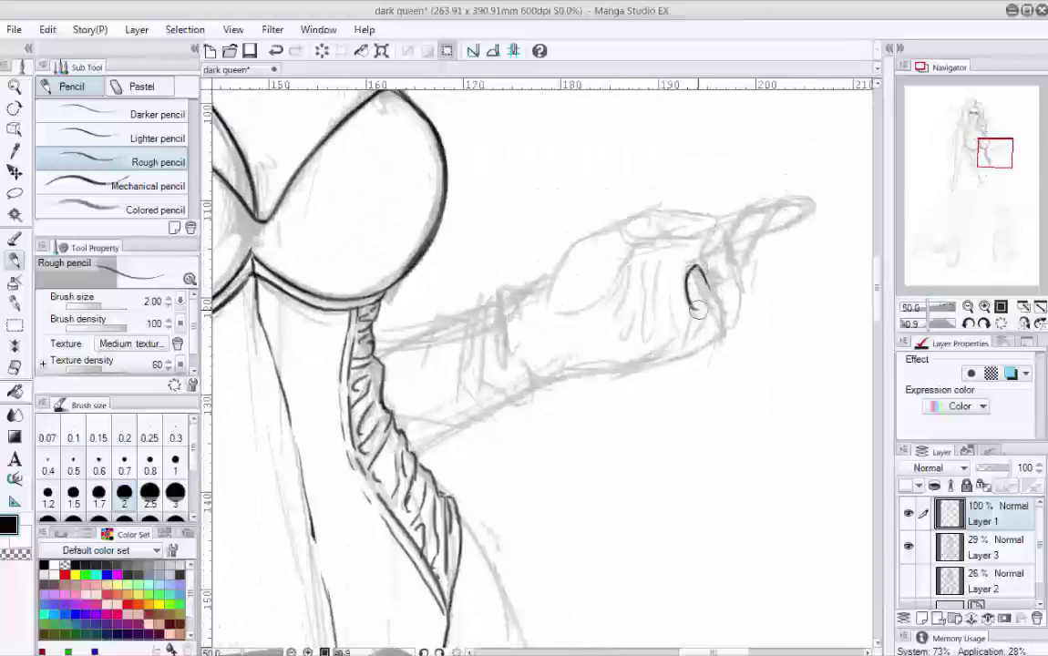
mouse_move(693, 266)
mouse_down()
mouse_move(691, 350)
mouse_move(734, 300)
mouse_move(704, 232)
mouse_move(704, 274)
mouse_move(761, 211)
mouse_move(757, 238)
mouse_move(757, 196)
mouse_up()
mouse_move(661, 230)
mouse_down()
mouse_move(657, 215)
mouse_move(633, 245)
mouse_move(619, 310)
mouse_move(677, 315)
mouse_move(510, 345)
mouse_move(560, 219)
mouse_move(573, 328)
mouse_move(458, 313)
mouse_move(447, 291)
mouse_move(489, 330)
mouse_move(520, 401)
mouse_move(410, 300)
mouse_move(378, 305)
mouse_move(419, 383)
mouse_move(458, 419)
mouse_up()
Draw the outer and inner contours of the left-hand thigh from the hip down to the knee
drag(943, 307, 934, 330)
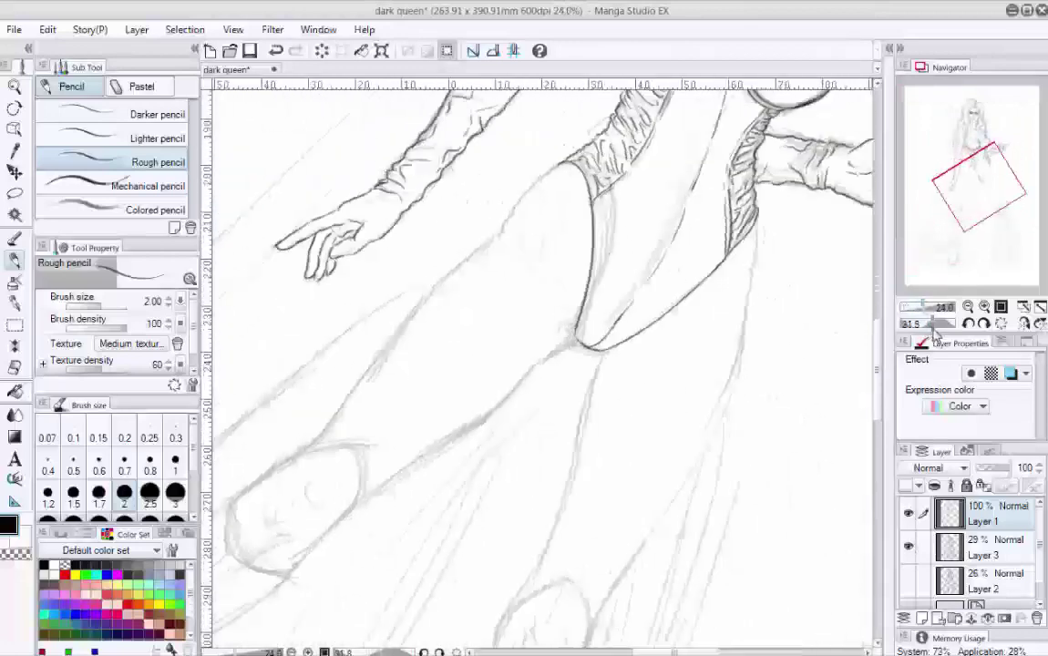
drag(542, 176, 489, 244)
drag(361, 389, 462, 361)
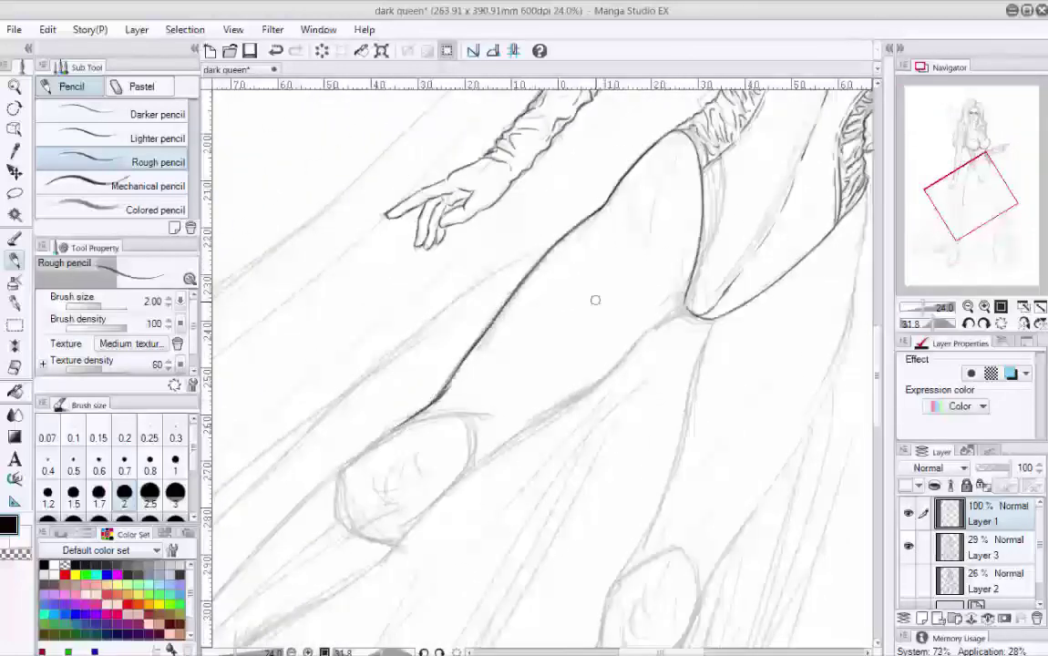
key(ctrl+@)
drag(616, 265, 533, 497)
drag(964, 186, 954, 213)
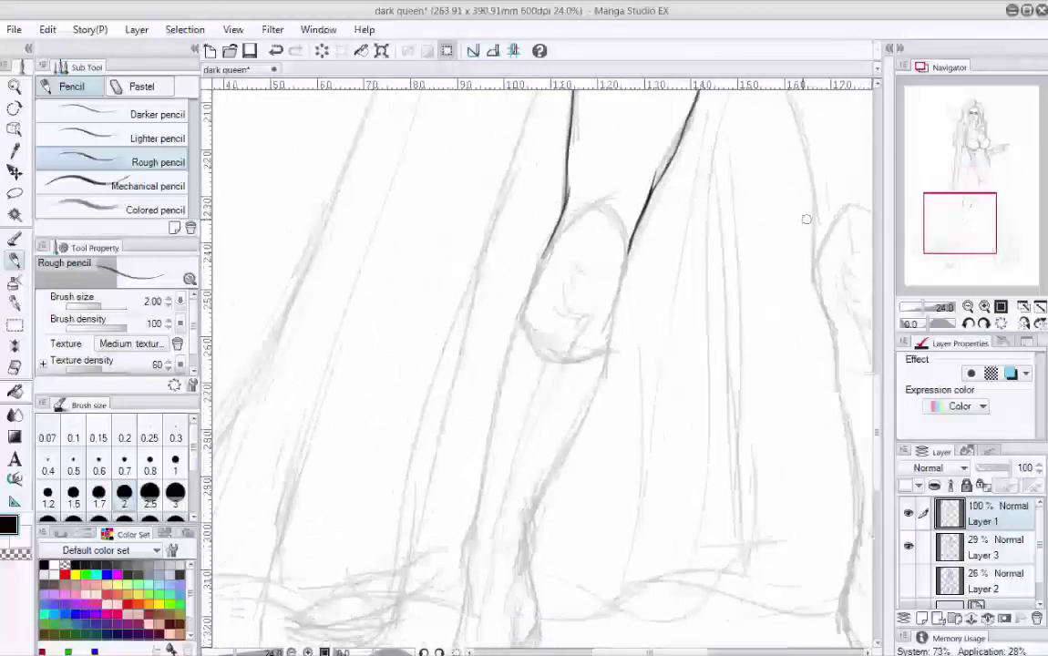
Outline the left-hand knee with its side contours and rounded upper and lower edges
drag(624, 267, 609, 339)
mouse_move(546, 253)
mouse_down()
mouse_move(521, 321)
mouse_move(676, 434)
mouse_up()
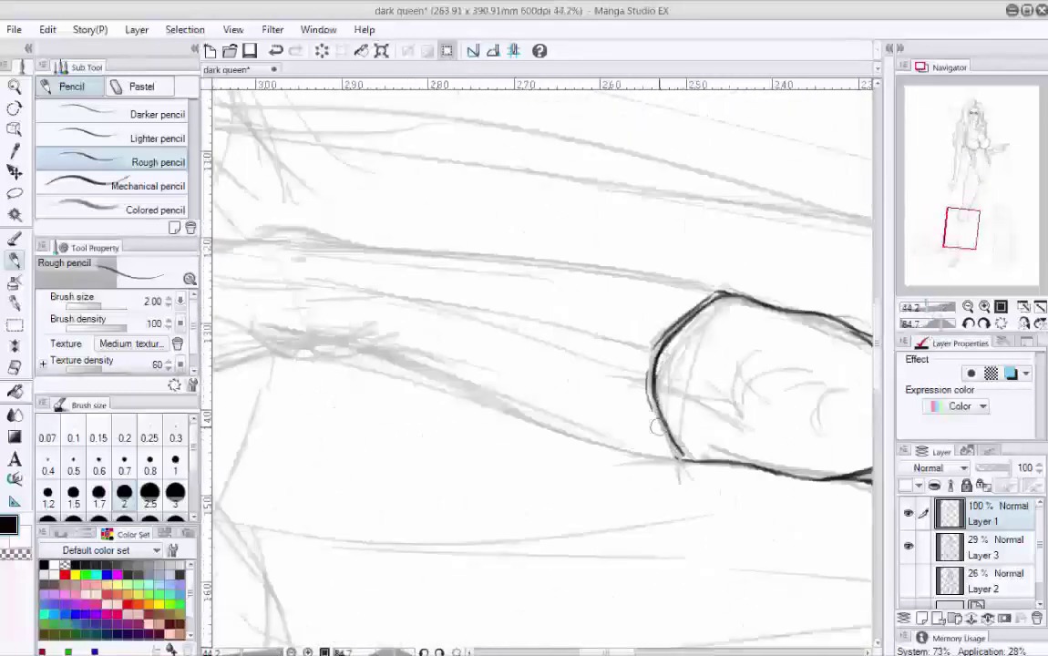
mouse_move(629, 273)
mouse_down()
mouse_move(884, 290)
mouse_move(875, 310)
mouse_move(932, 333)
mouse_move(916, 334)
mouse_up()
Draw both contours of the left-hand lower leg down to the ankle and add the ankle folds
drag(623, 239, 538, 368)
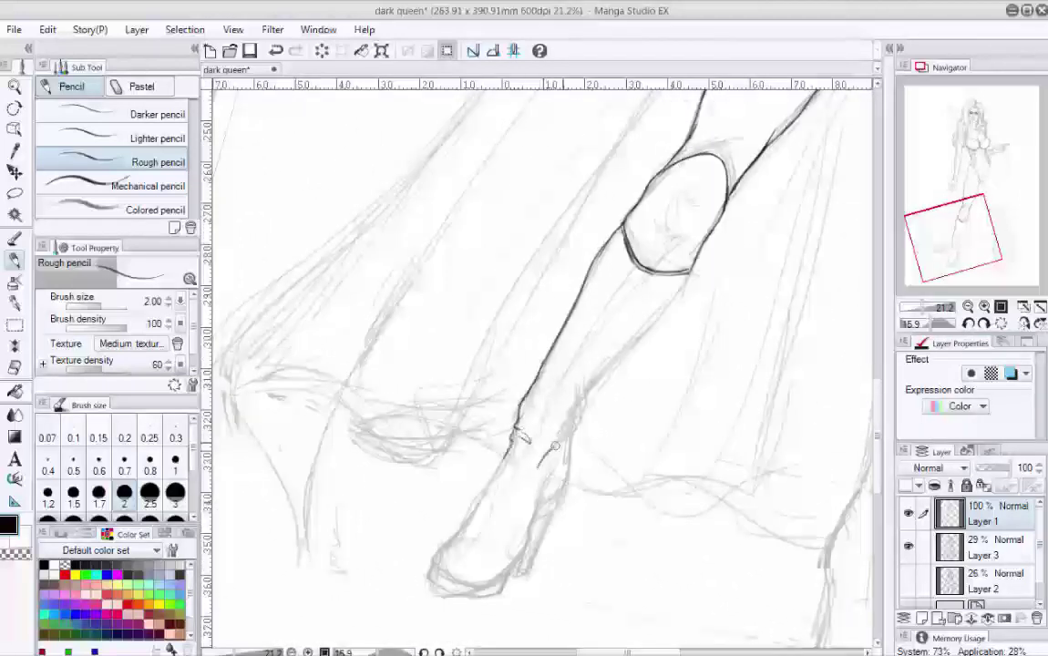
drag(690, 275, 576, 406)
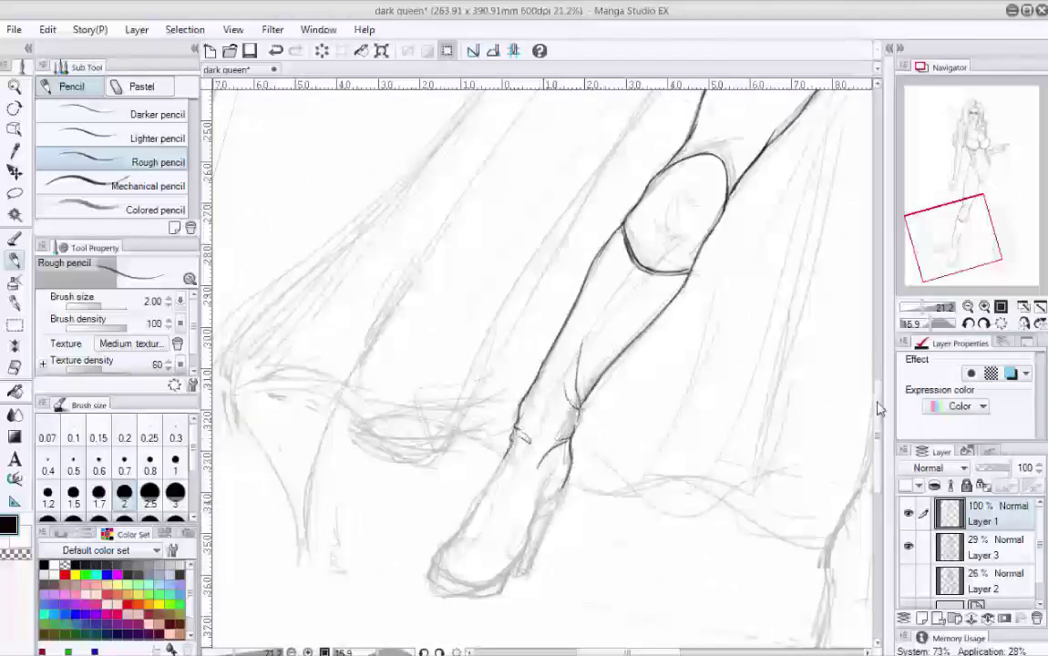
Outline the left-hand boot's foot with its rounded toe, platform sole and stiletto heel
key(ctrl+at)
drag(556, 339, 544, 401)
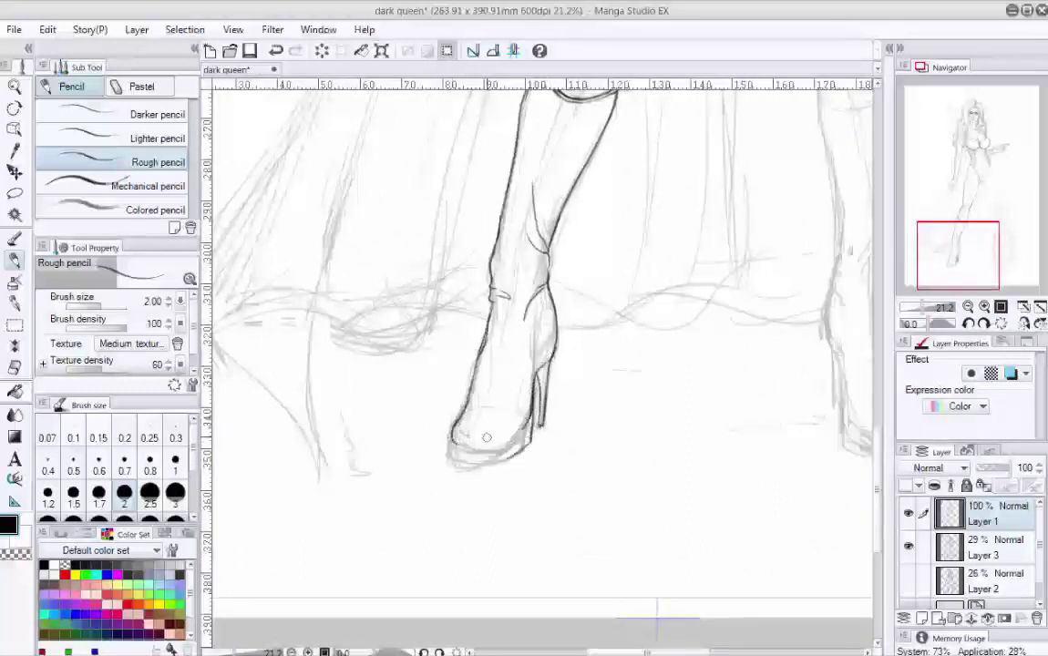
drag(486, 437, 574, 455)
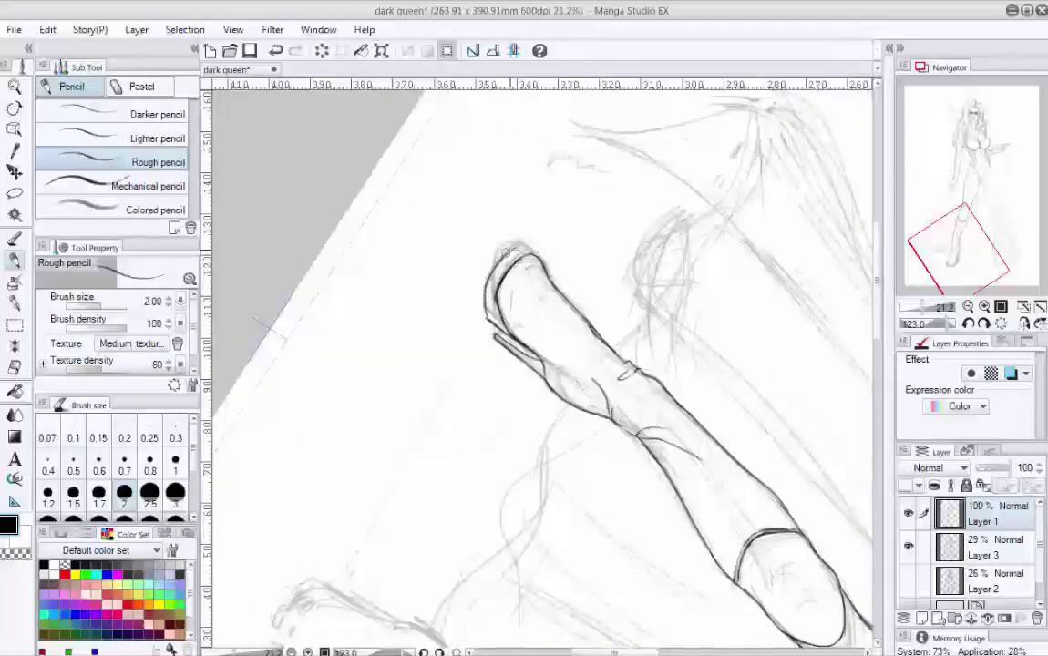
key(ctrl+at)
Draw the right-hand boot's ankle contours and folds and both sides of the foot
mouse_move(615, 337)
mouse_down()
mouse_move(772, 445)
mouse_move(578, 282)
mouse_move(648, 221)
mouse_up()
drag(636, 311, 658, 286)
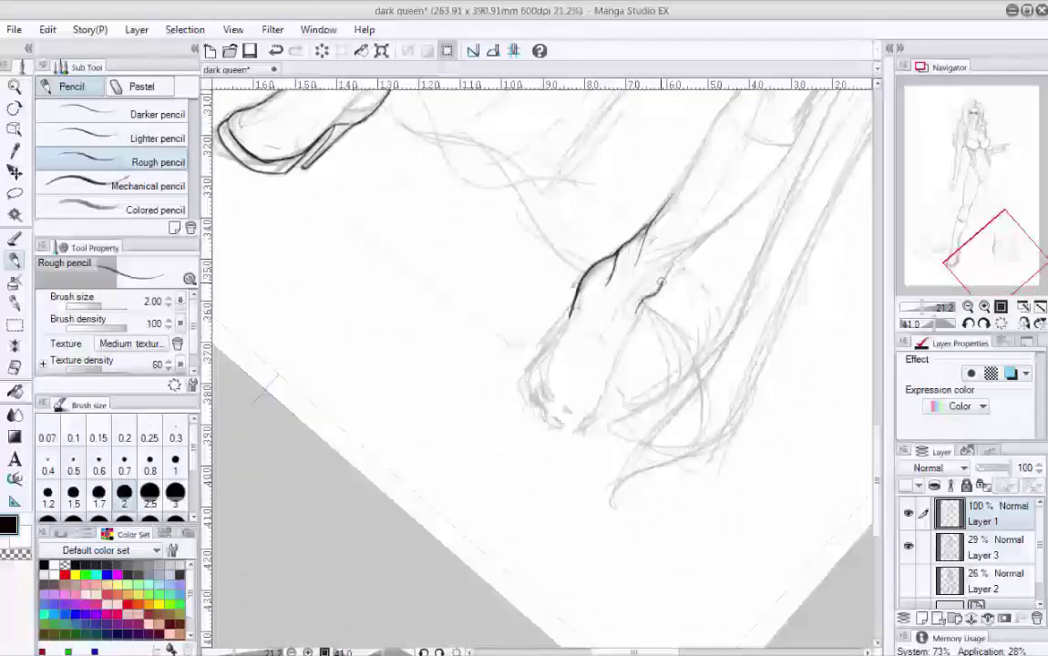
drag(574, 301, 545, 389)
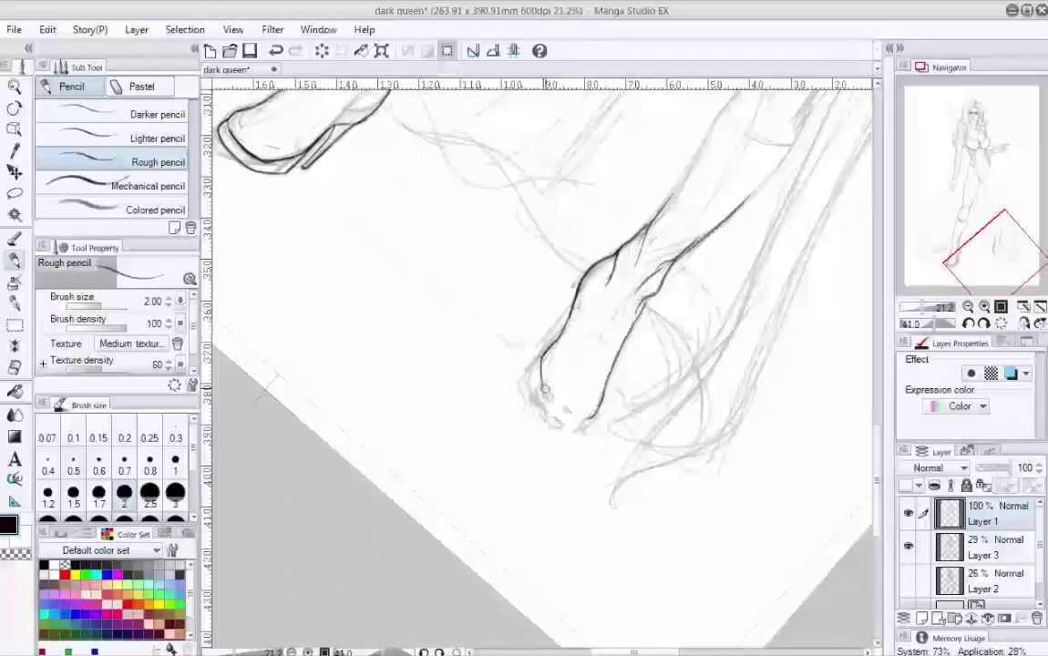
Close the right-hand boot's toe and add its platform sole and stiletto heel
click(1002, 324)
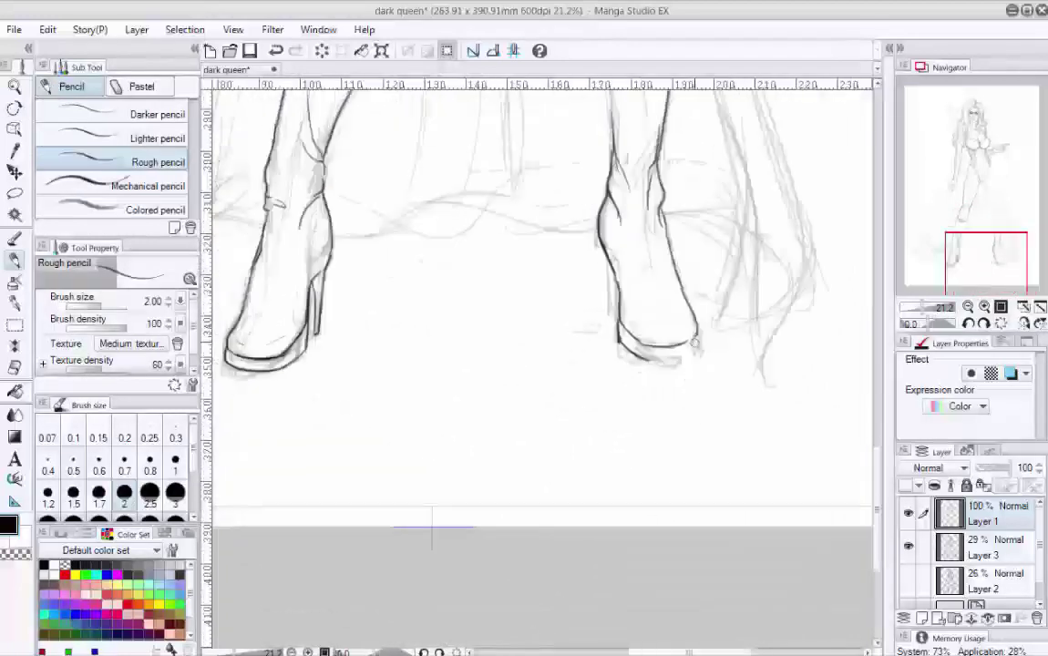
drag(638, 410, 603, 500)
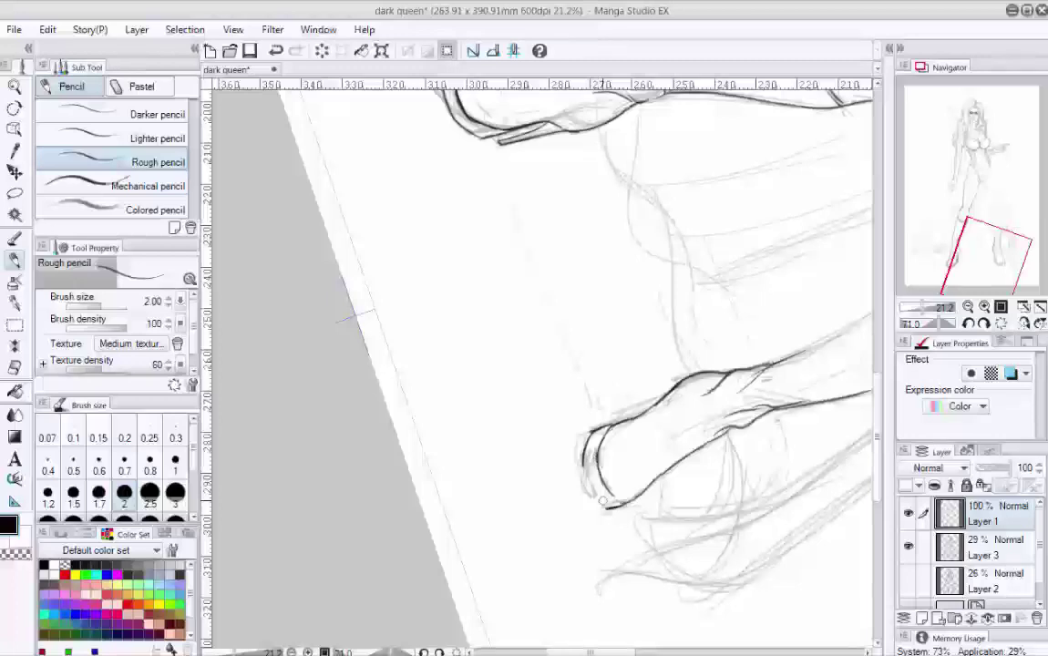
click(929, 325)
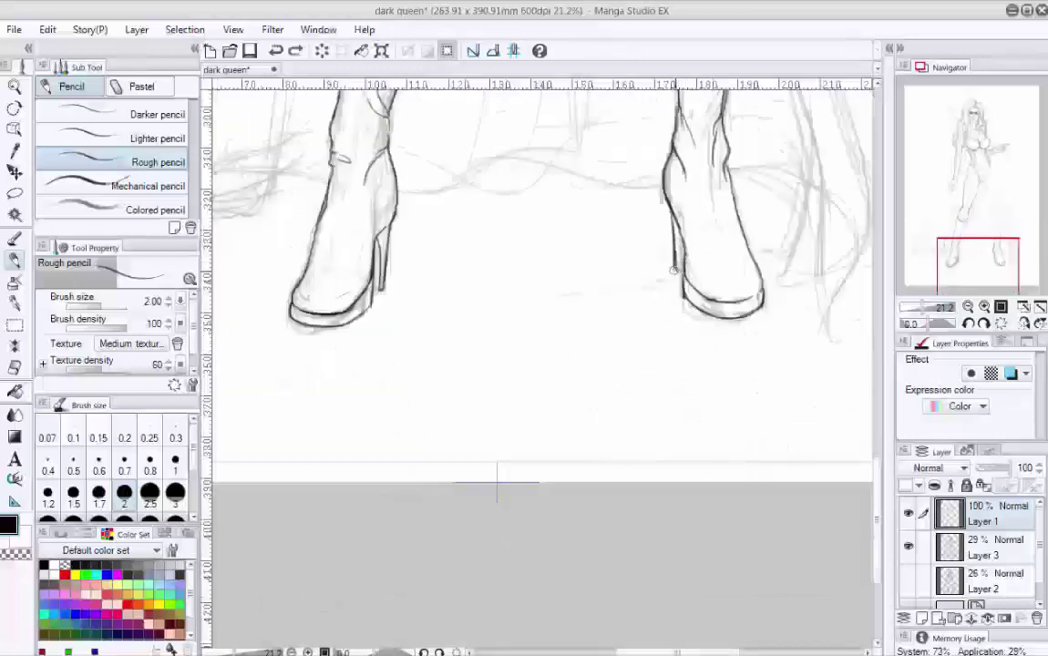
Draw the inner and outer contours of the right-hand lower leg from the ankle up to the knee
drag(977, 260, 975, 230)
drag(766, 508, 559, 335)
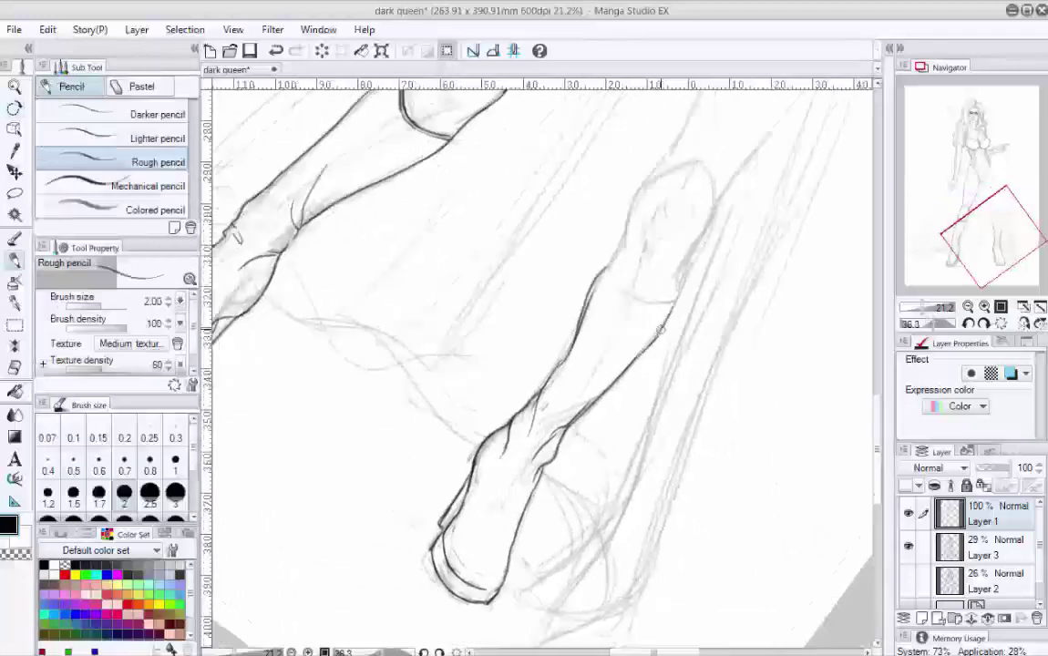
click(930, 325)
key(ctrl+z)
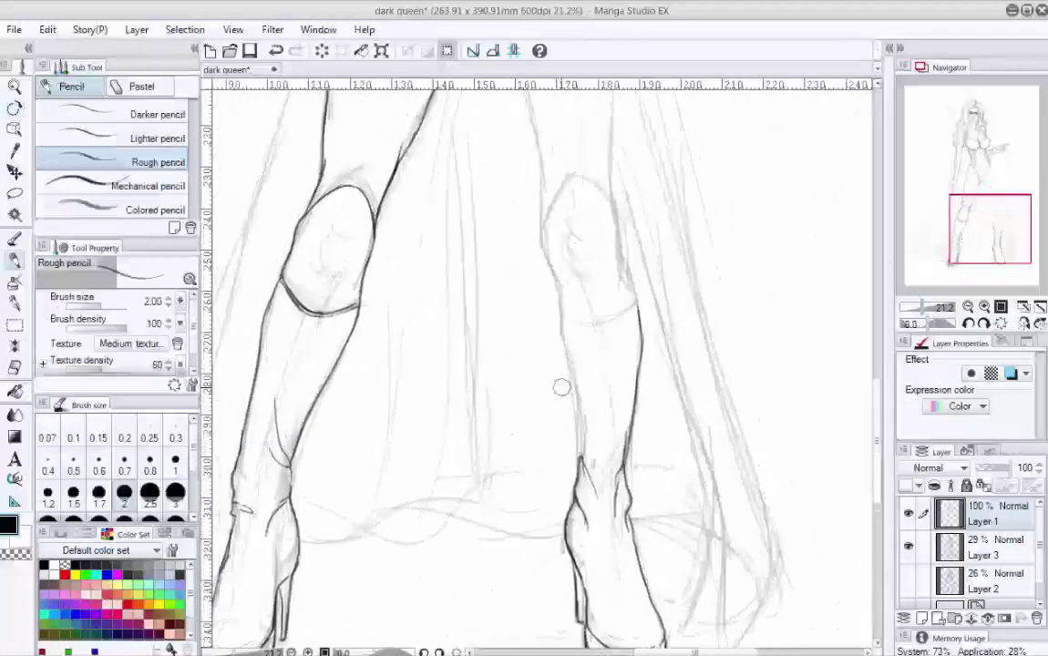
drag(580, 456, 561, 347)
mouse_move(501, 278)
mouse_down()
mouse_move(518, 384)
mouse_move(779, 271)
mouse_up()
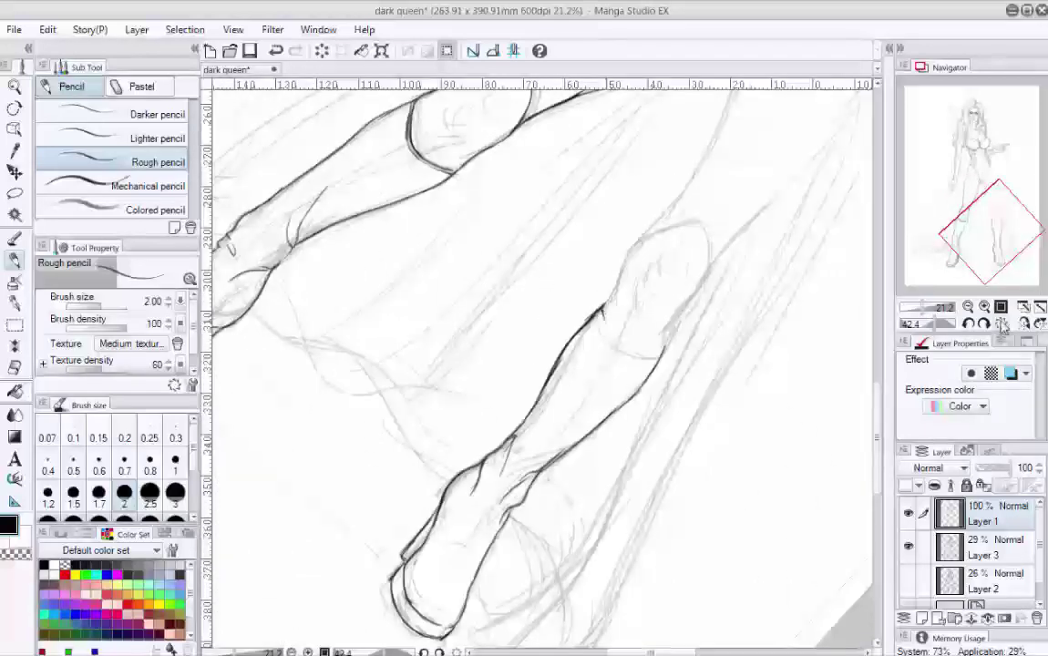
Outline the right-hand knee with its rounded top, side contours and curved lower edge
key(ctrl+@)
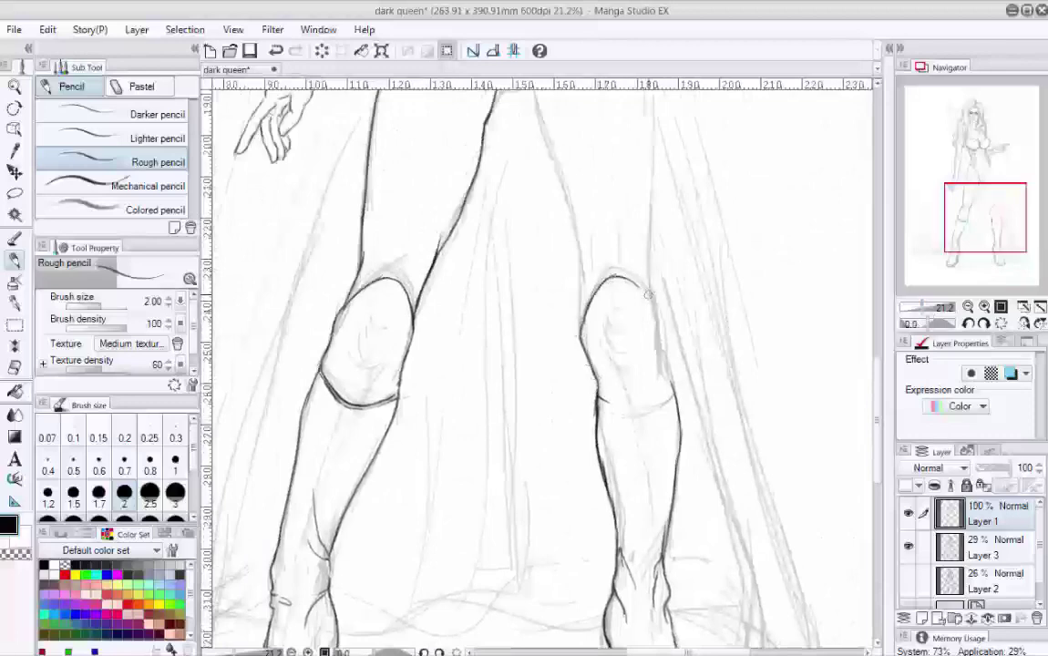
scroll(595, 326, up, 2)
drag(594, 326, 688, 278)
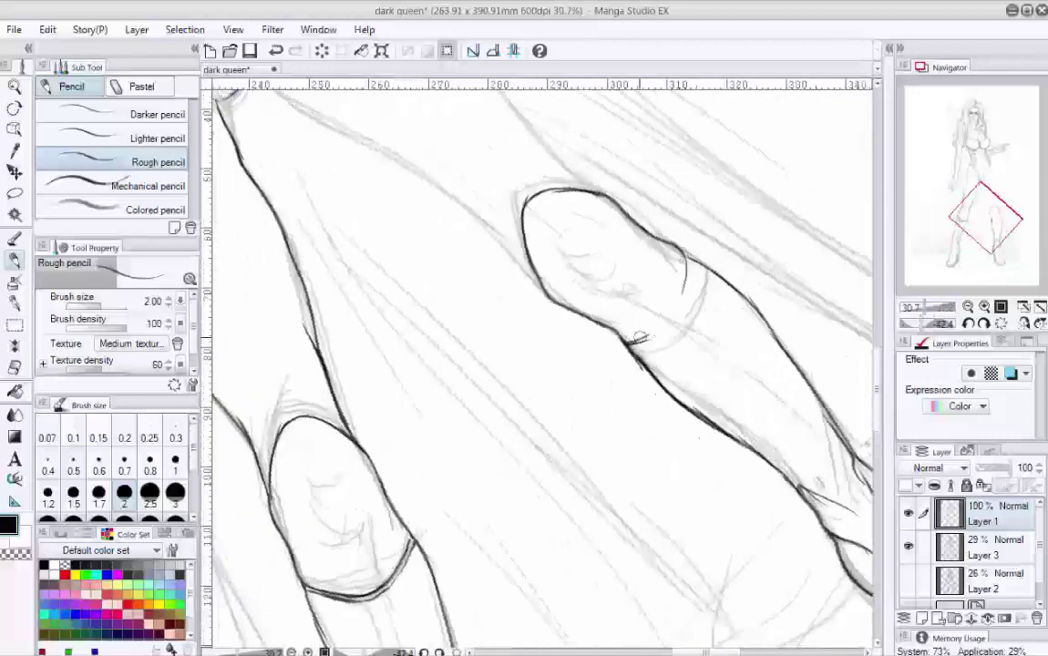
drag(629, 344, 668, 320)
key(ctrl+@)
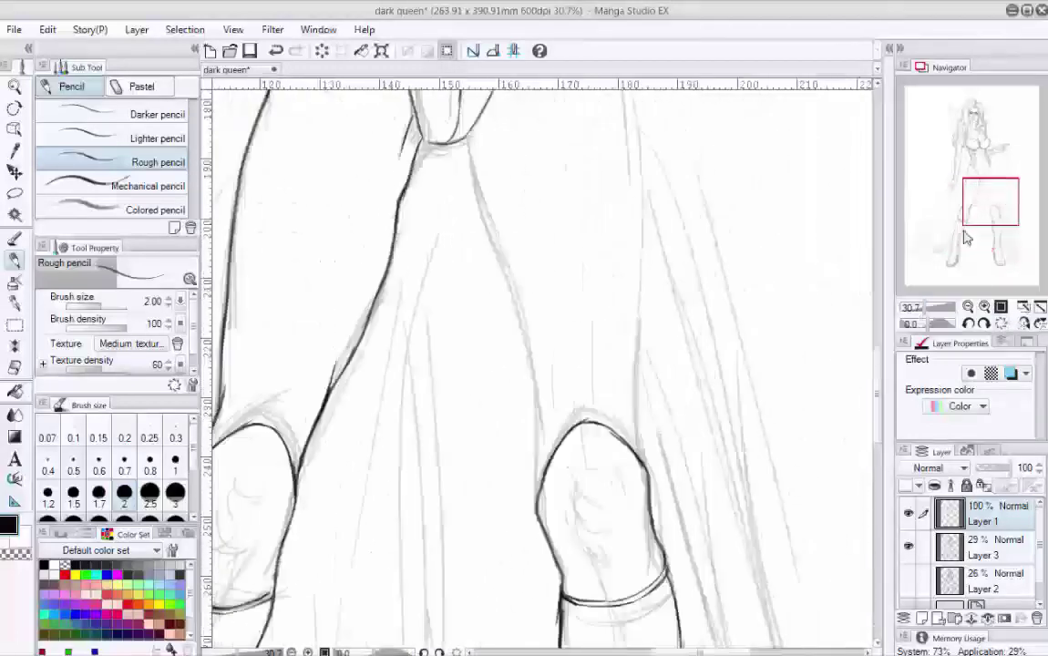
Draw the inner and outer contours of the right-hand thigh between the hip and the knee
drag(688, 255, 547, 319)
mouse_move(449, 436)
mouse_down()
mouse_move(518, 376)
mouse_move(516, 387)
mouse_move(662, 160)
mouse_up()
drag(990, 202, 987, 174)
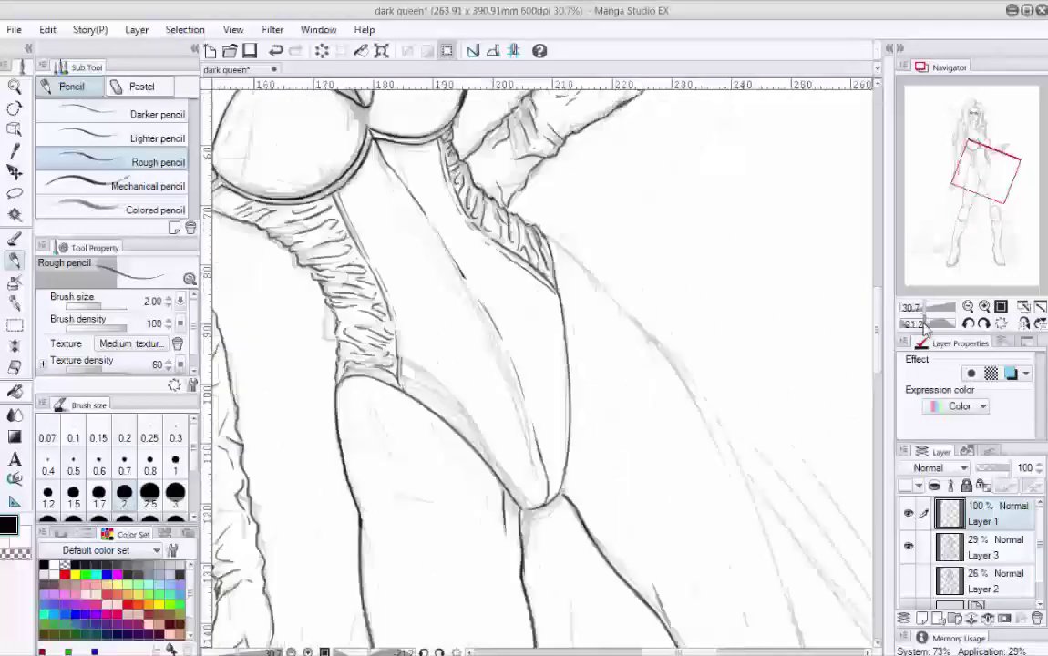
drag(948, 324, 921, 323)
drag(415, 397, 446, 350)
drag(987, 171, 1001, 182)
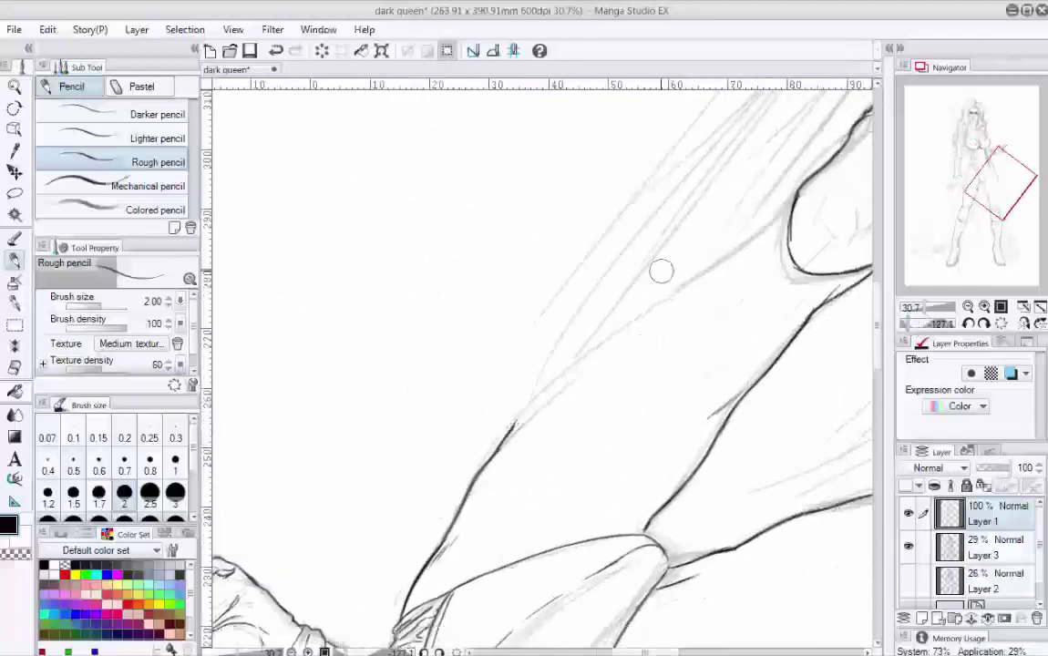
mouse_move(469, 474)
mouse_down()
mouse_move(662, 302)
mouse_move(711, 192)
mouse_up()
Save the dark queen drawing
click(927, 310)
drag(927, 310, 914, 310)
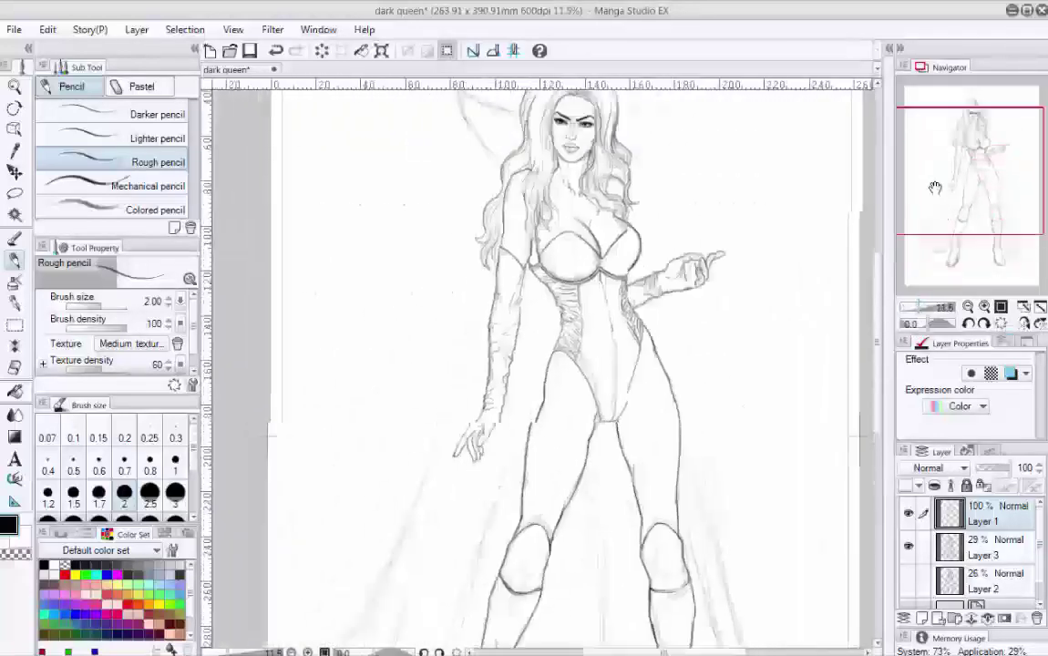
key(ctrl+s)
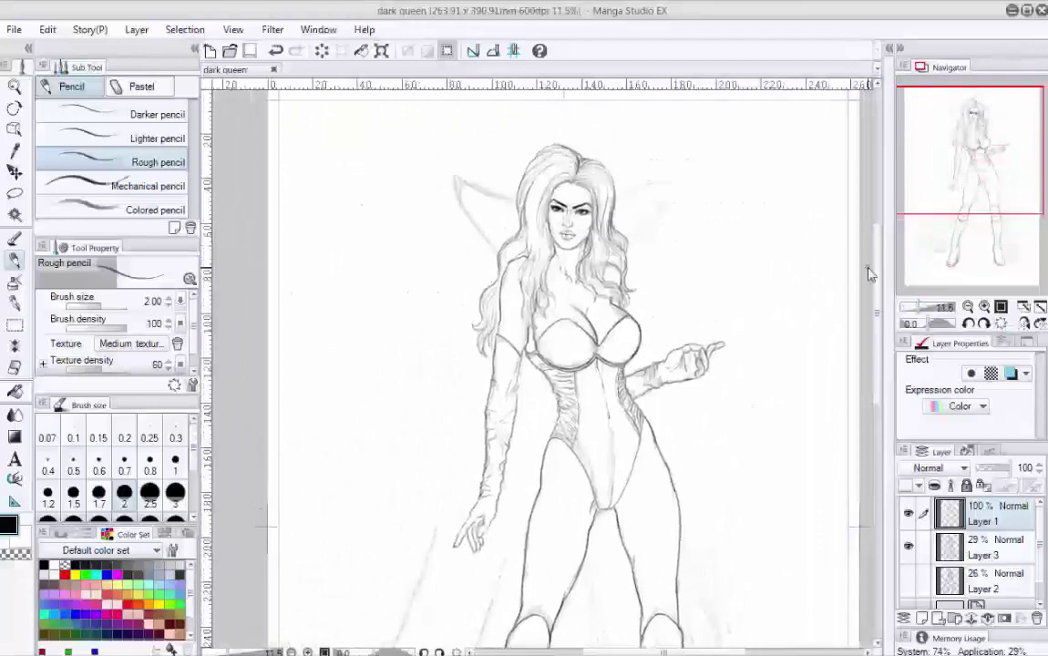
Outline the left-hand point of the high cape collar with a doubled edge and add fold lines inside it
scroll(868, 274, up, 5)
drag(868, 273, 564, 247)
scroll(588, 366, up, 2)
mouse_move(547, 428)
mouse_down()
mouse_move(535, 273)
mouse_move(569, 174)
mouse_move(689, 351)
mouse_up()
drag(548, 461, 543, 347)
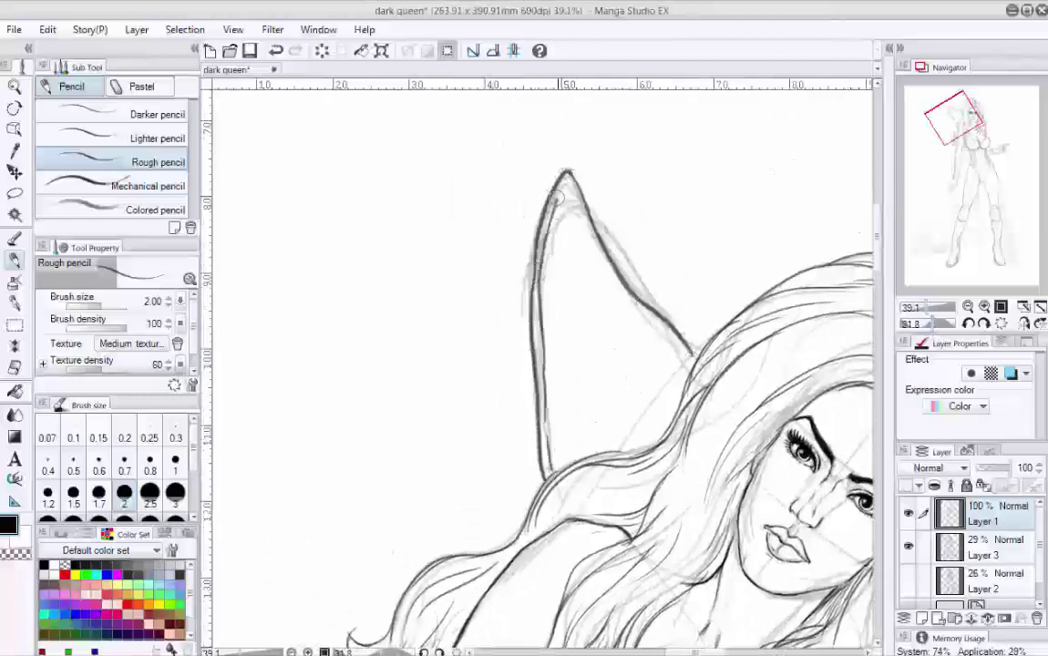
drag(579, 258, 633, 378)
drag(567, 348, 606, 447)
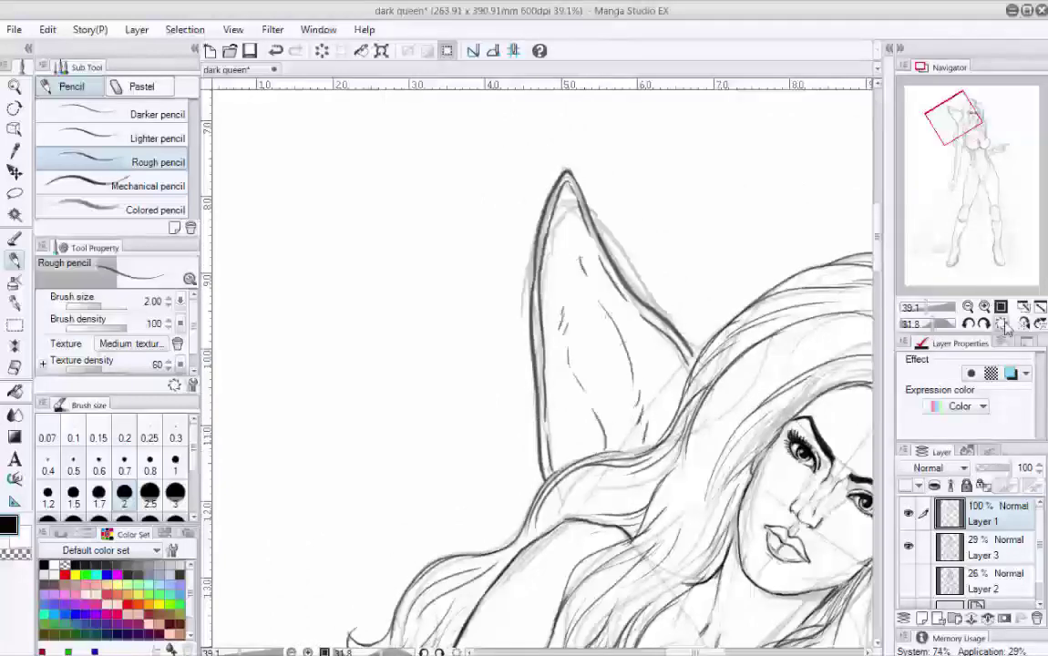
key(ctrl+at)
Outline the right-hand point of the cape collar with an inner edge line and short crease lines
mouse_move(635, 251)
mouse_down()
mouse_move(802, 179)
mouse_move(815, 200)
mouse_move(679, 405)
mouse_up()
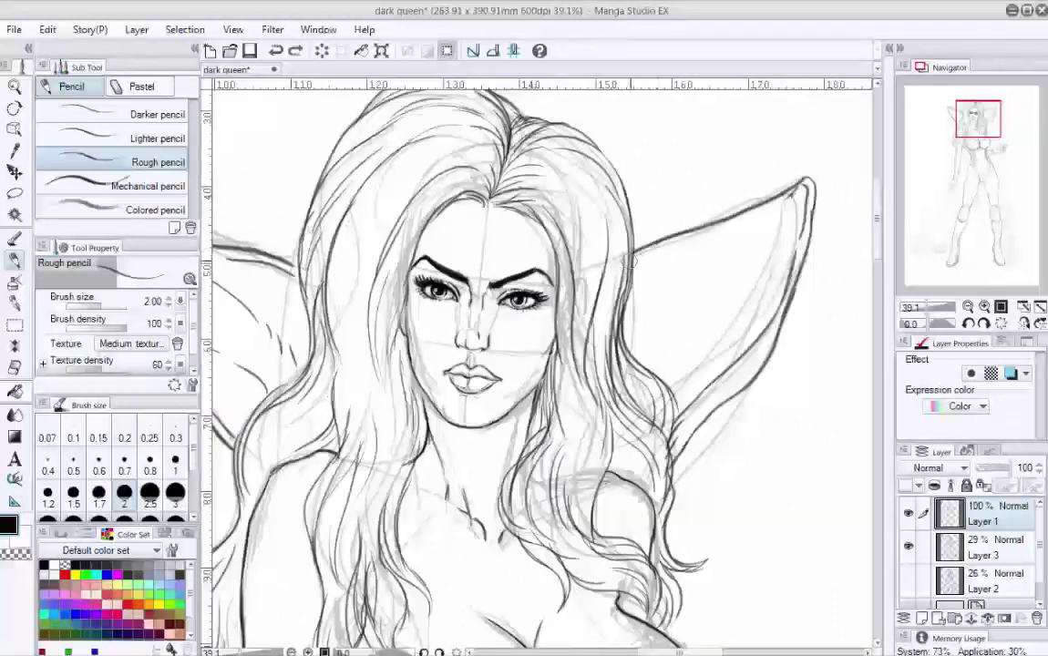
drag(638, 248, 714, 173)
drag(679, 209, 633, 348)
drag(558, 319, 597, 244)
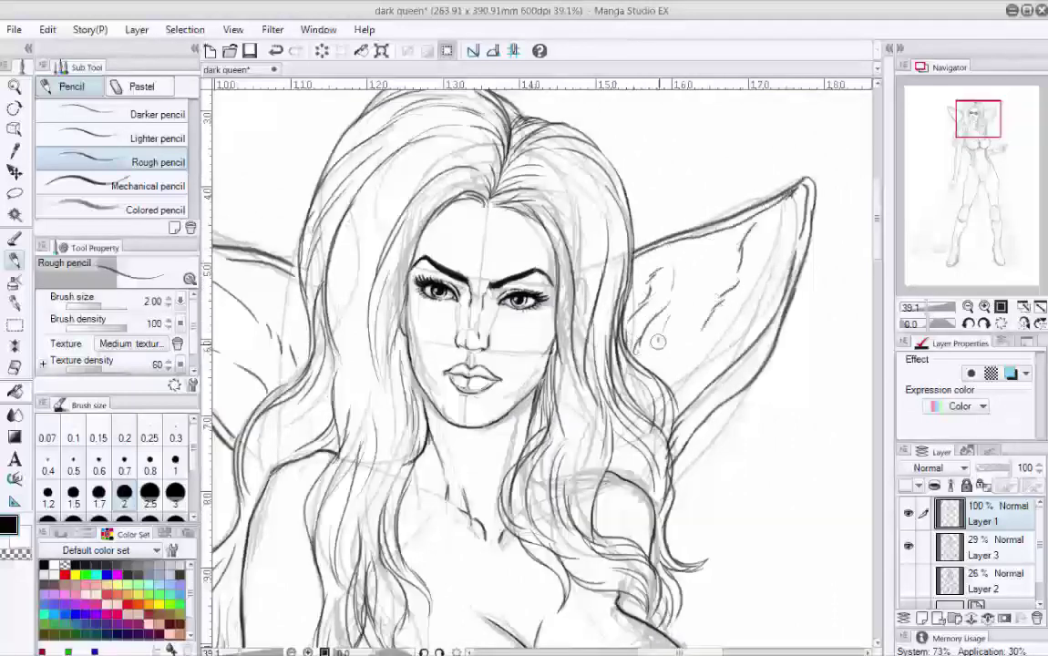
Add more crease lines inside the left-hand collar point, close to the hair
mouse_move(546, 347)
mouse_down()
mouse_move(658, 288)
mouse_move(847, 270)
mouse_up()
drag(454, 238, 523, 273)
drag(433, 256, 510, 297)
mouse_move(524, 223)
mouse_down()
mouse_move(542, 206)
mouse_move(524, 182)
mouse_up()
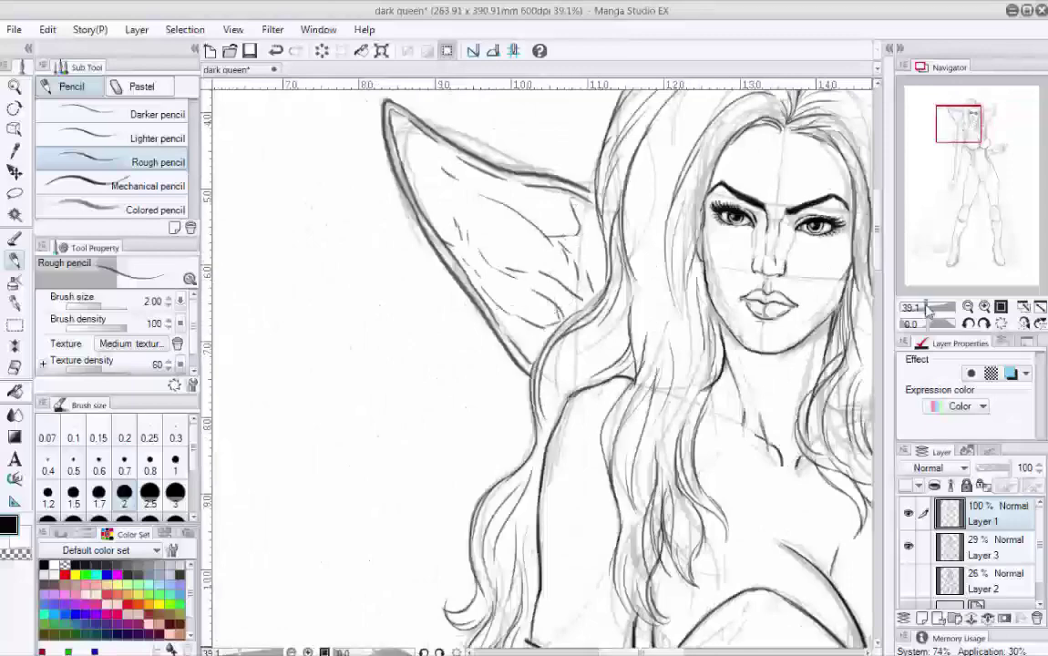
Draw the cape's left-hand outer edge from behind the arm down to its pointed lower corner
scroll(591, 239, down, 5)
mouse_move(547, 546)
mouse_down()
mouse_move(455, 365)
mouse_move(360, 309)
mouse_up()
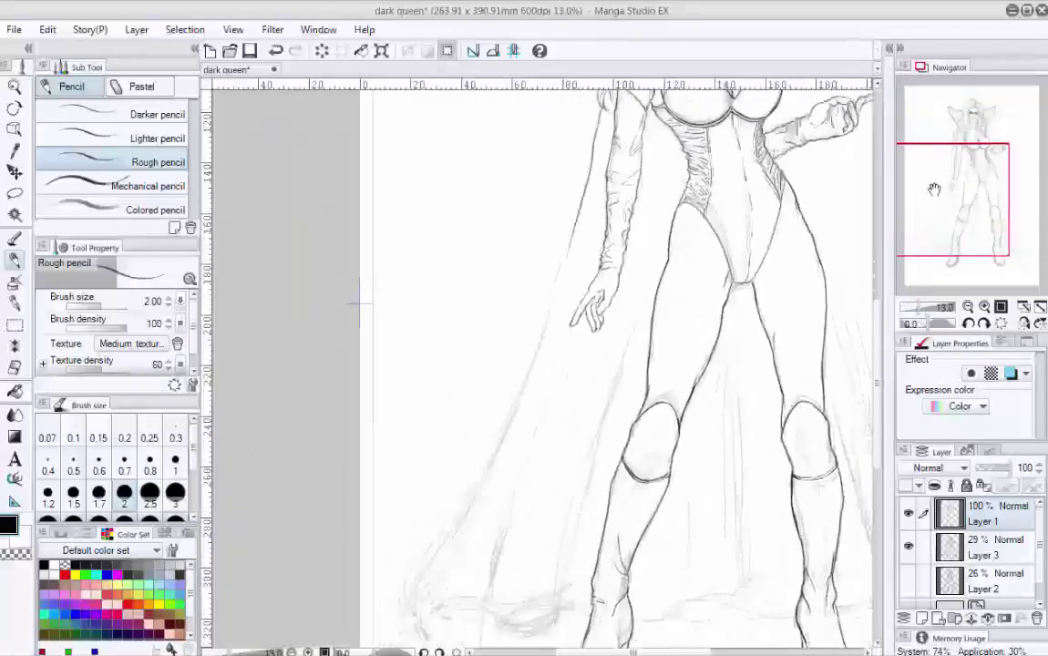
drag(519, 196, 595, 206)
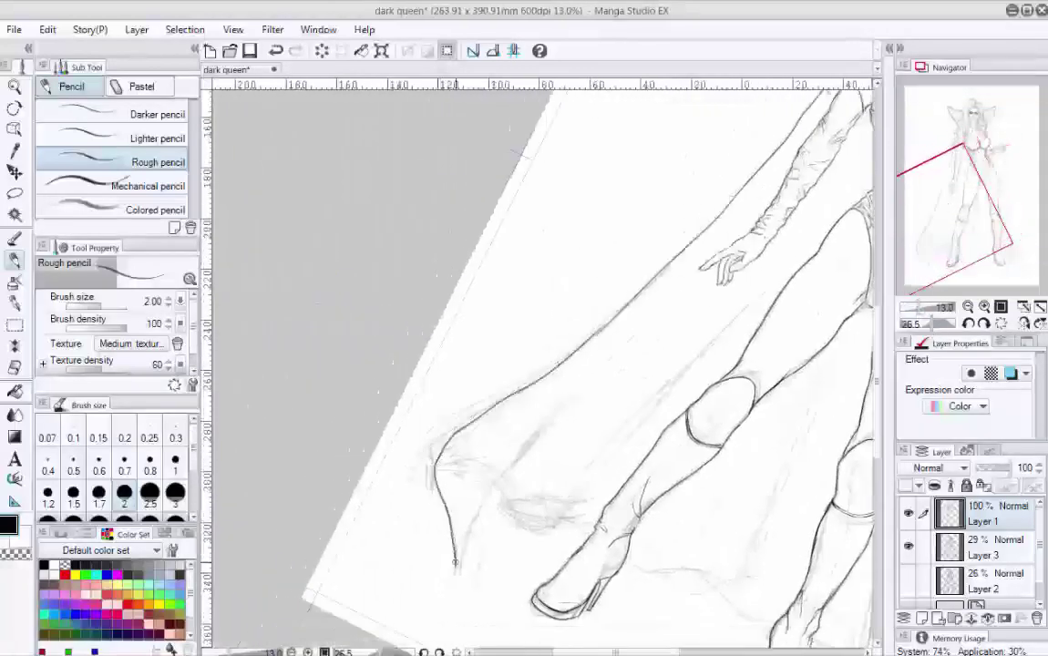
drag(511, 401, 383, 397)
Draw the long cape folds running down between the left-hand arm and leg
drag(405, 328, 351, 360)
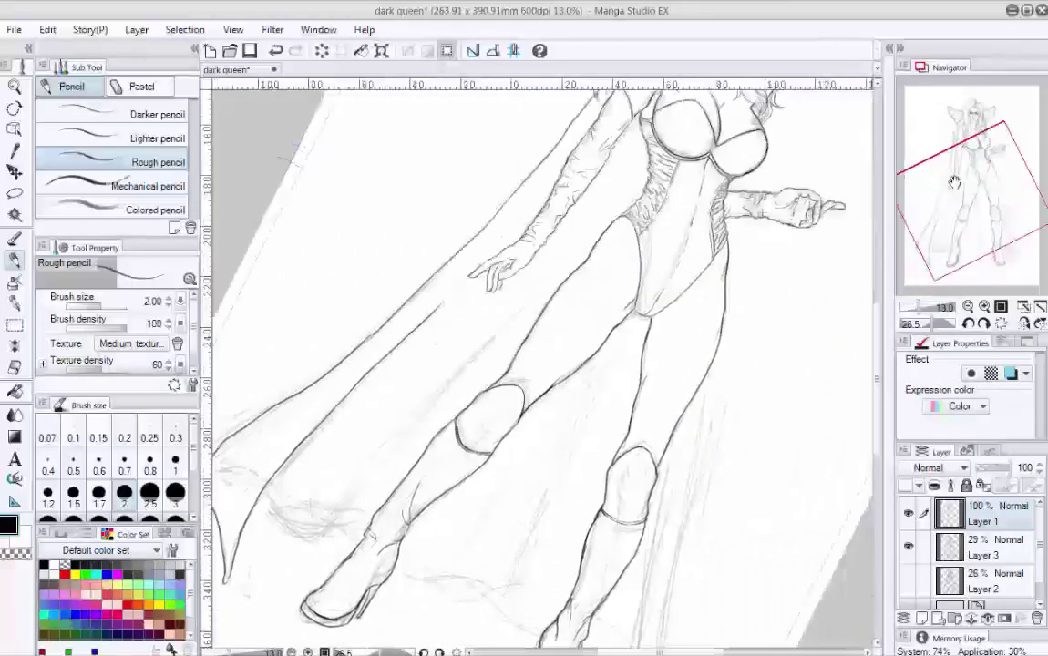
drag(456, 291, 401, 324)
drag(583, 209, 474, 383)
drag(965, 226, 961, 183)
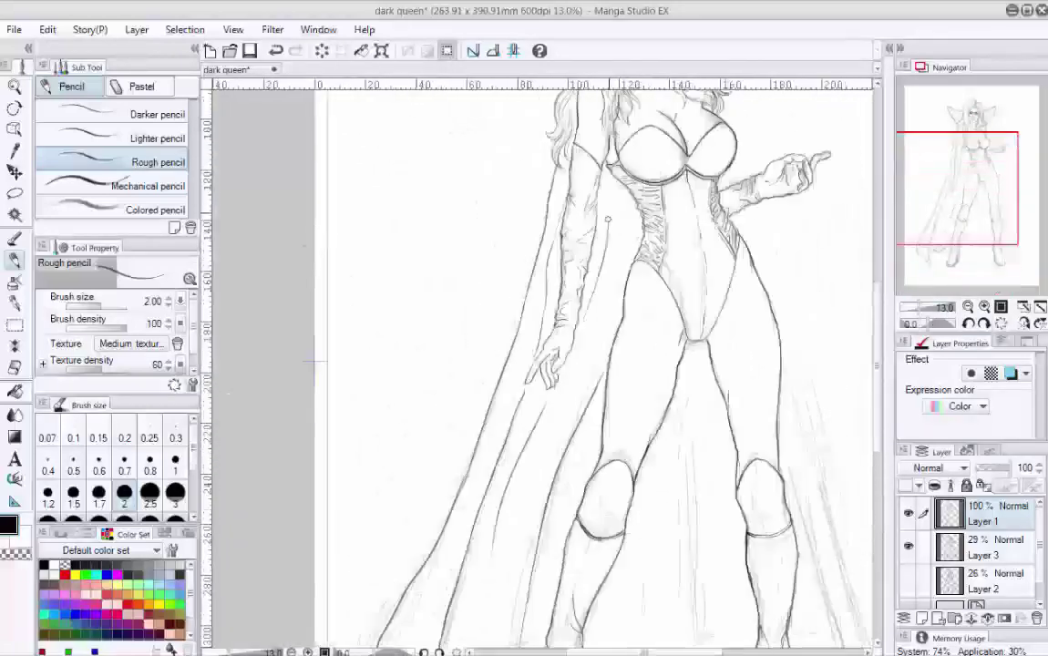
Draw the cape's wavy hem behind the boots and the long folds between the legs
drag(547, 510, 567, 493)
drag(499, 315, 426, 432)
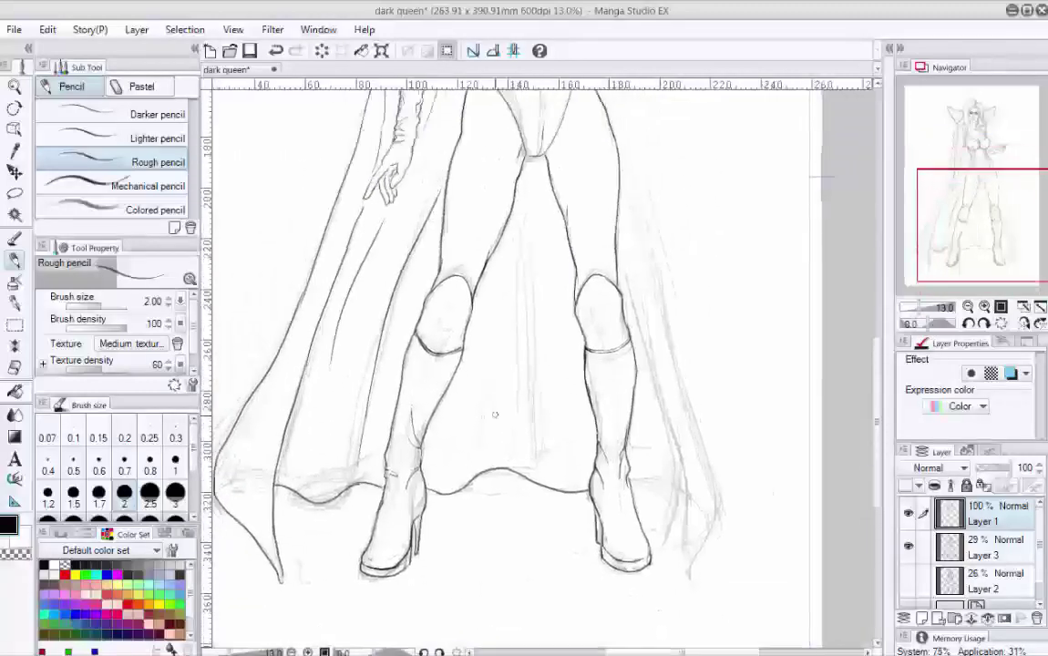
mouse_move(492, 426)
mouse_down()
mouse_move(488, 200)
mouse_move(704, 177)
mouse_up()
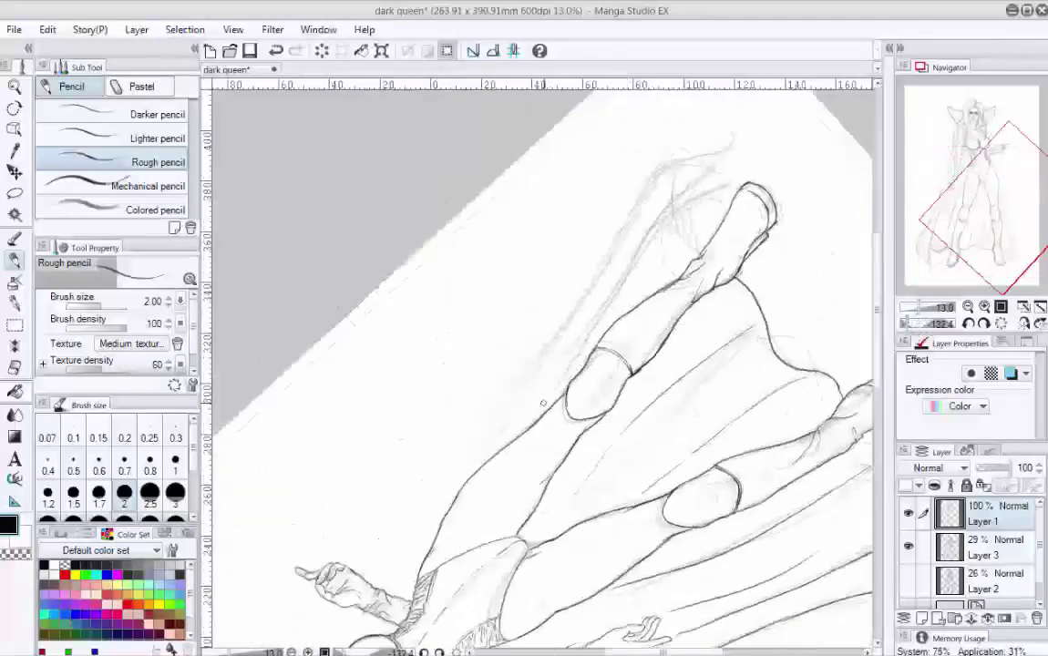
Outline the cape's right-hand side with its pointed tail, inner fold and curled hem beside the boot
drag(733, 140, 622, 219)
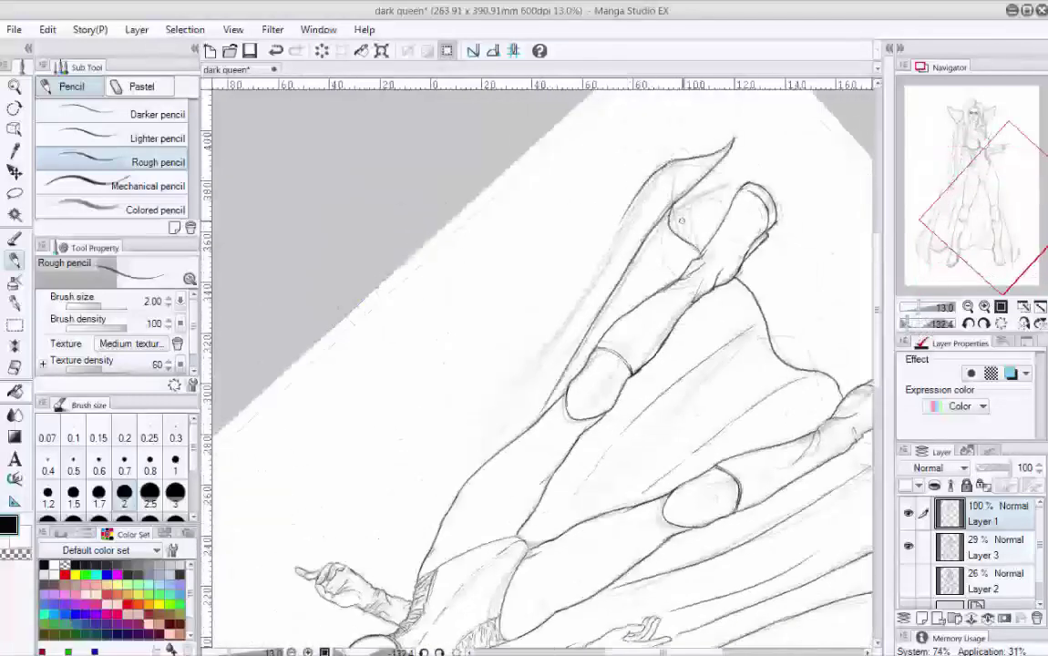
drag(557, 200, 419, 428)
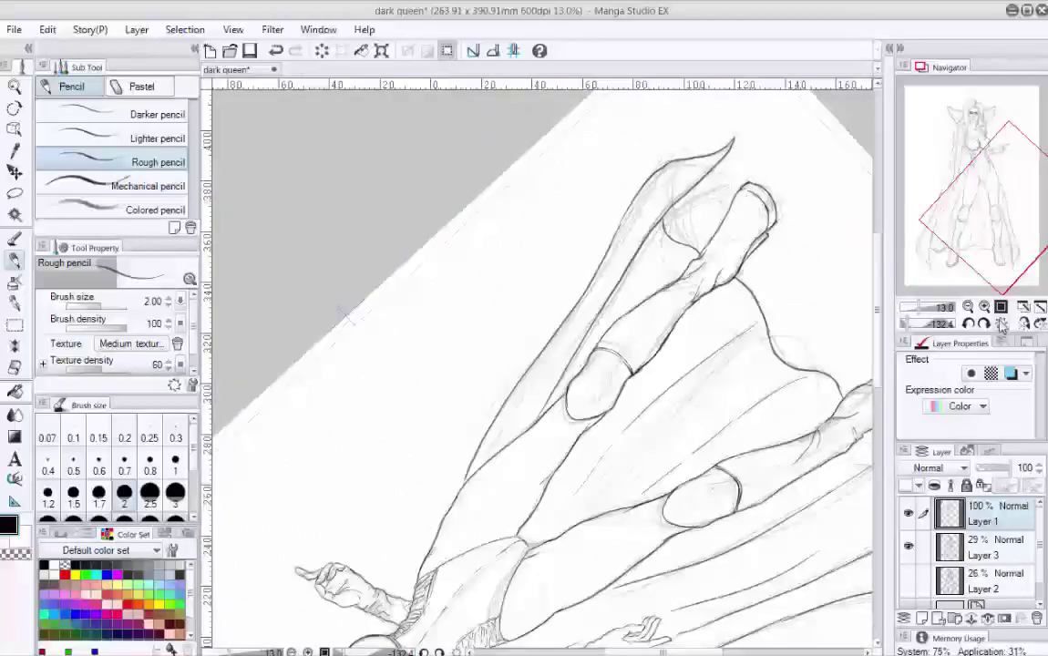
key(ctrl+@)
Hide the rough sketch on Layer 3 and refine the neck, collarbone and jaw lines
scroll(547, 365, up, 5)
mouse_move(917, 248)
mouse_down()
mouse_move(919, 304)
mouse_move(925, 231)
mouse_up()
scroll(547, 364, up, 5)
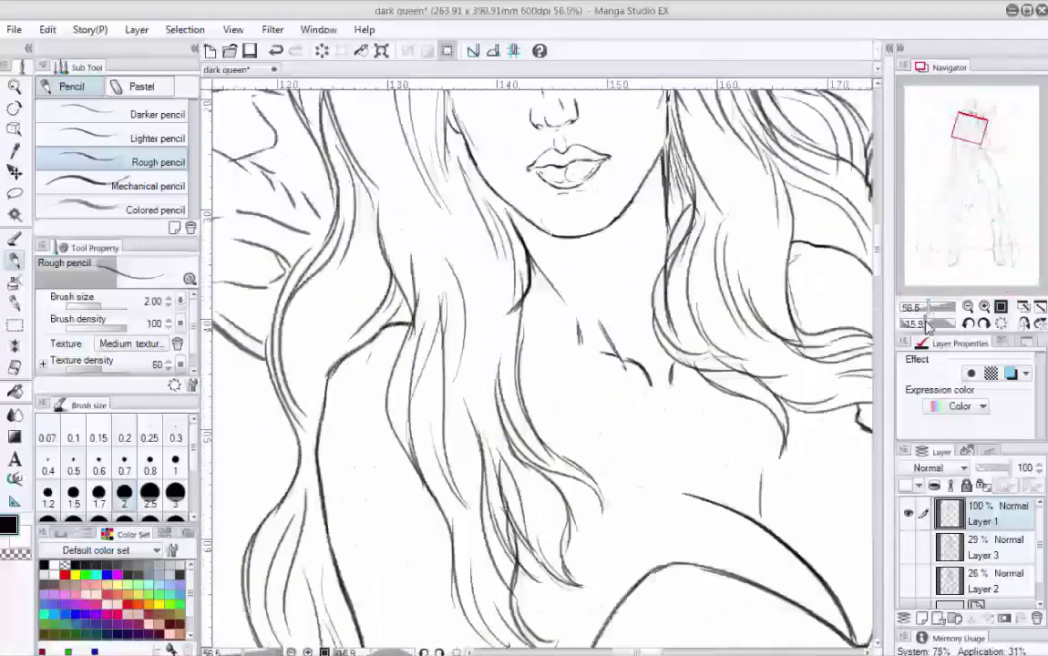
key(ctrl+@)
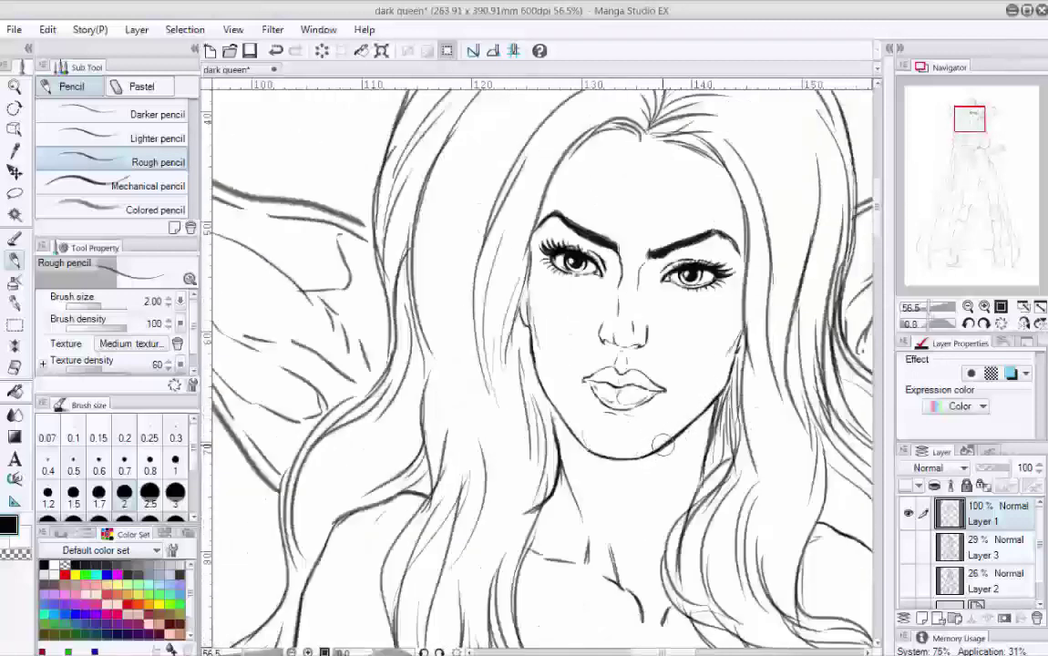
Thicken the pencil outlines of the bust and the bodice cups, including their lower edges
drag(969, 126, 970, 135)
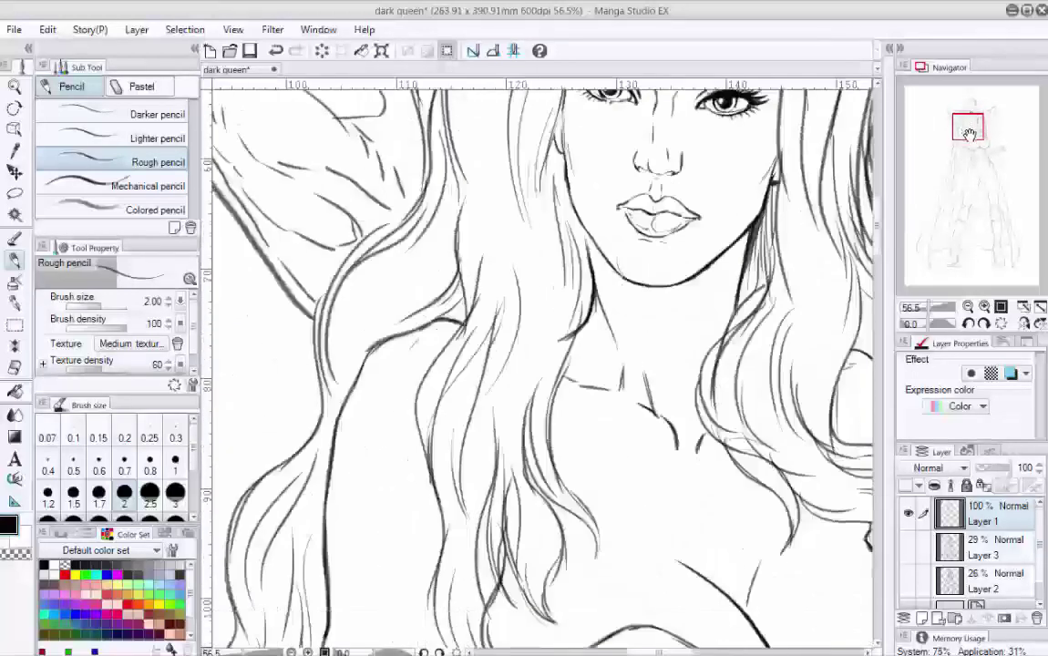
scroll(647, 419, down, 3)
drag(647, 419, 659, 266)
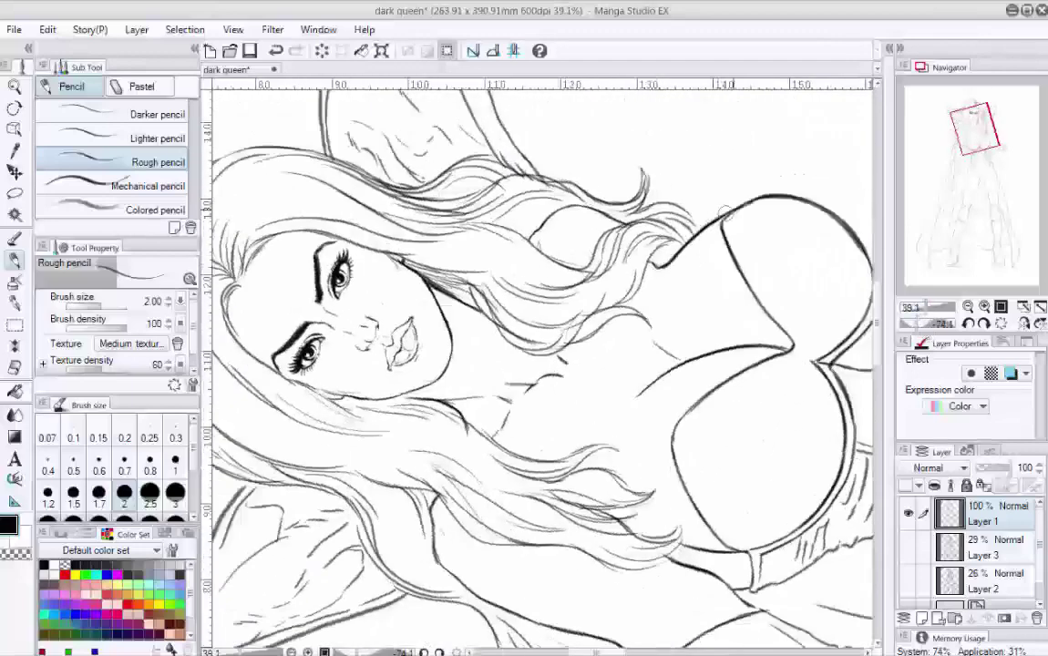
key(@)
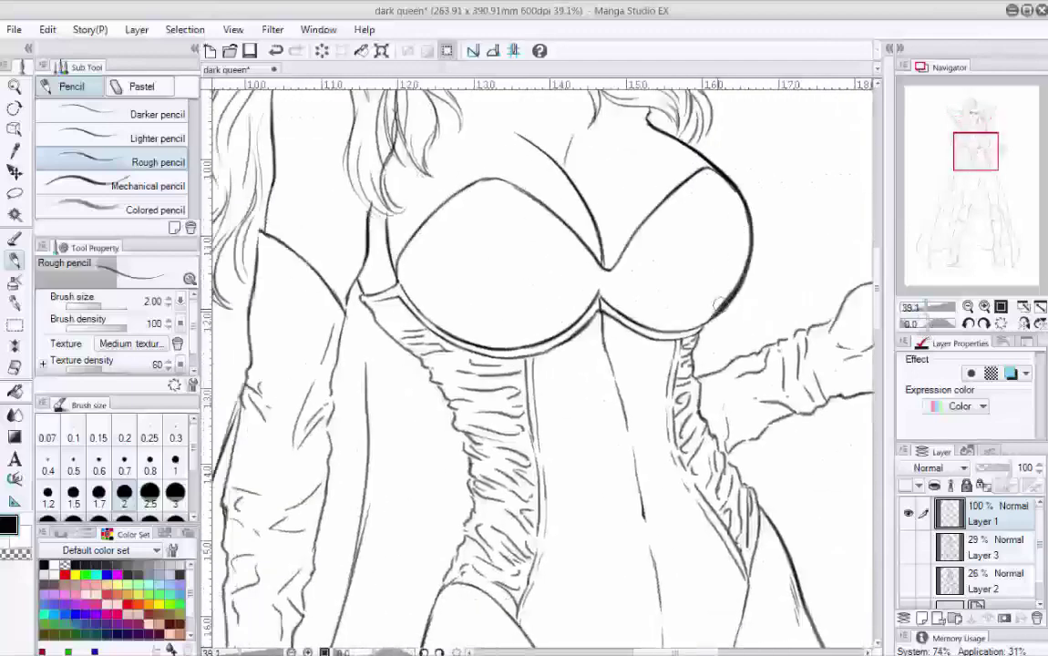
drag(939, 324, 529, 232)
key(@)
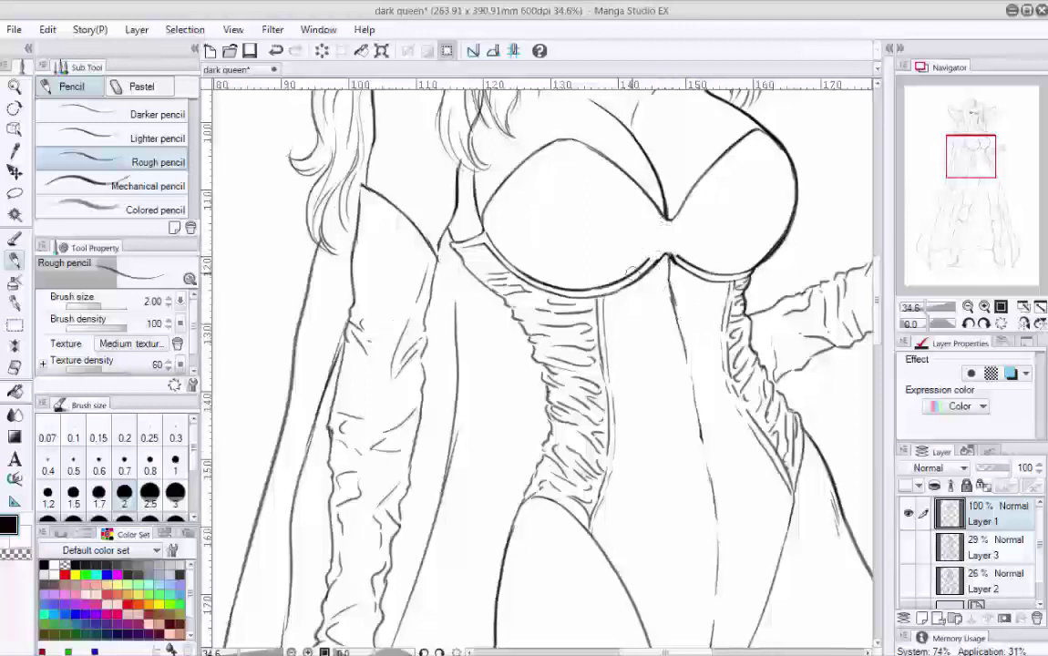
Draw a light curved seam line down each bodice cup from its upper peak to the lower edge
drag(547, 364, 624, 408)
drag(636, 189, 666, 329)
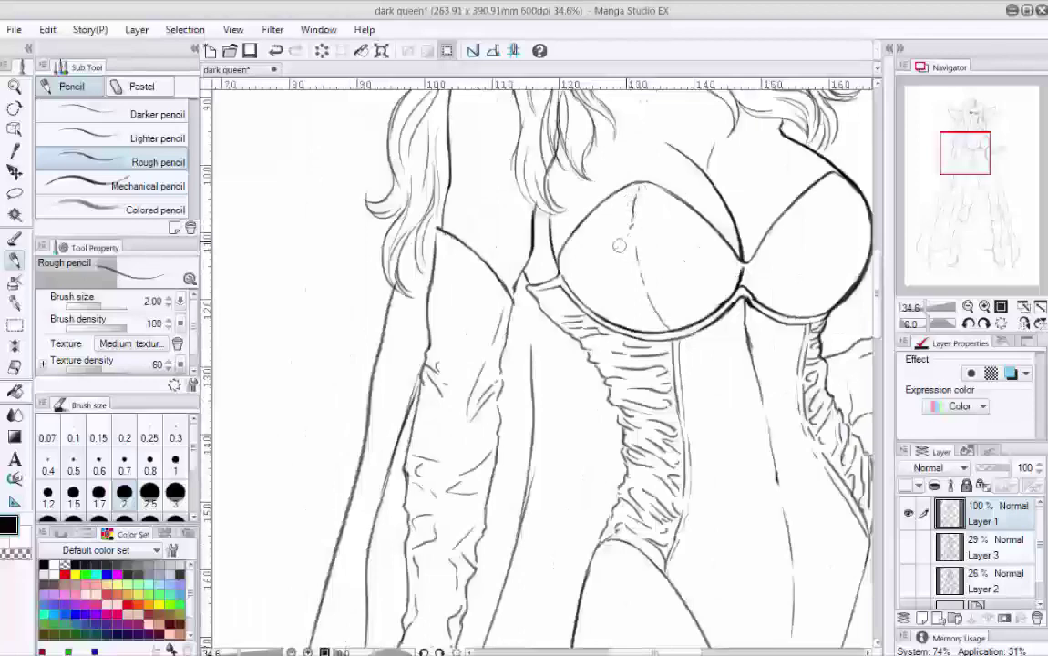
scroll(810, 206, down, 2)
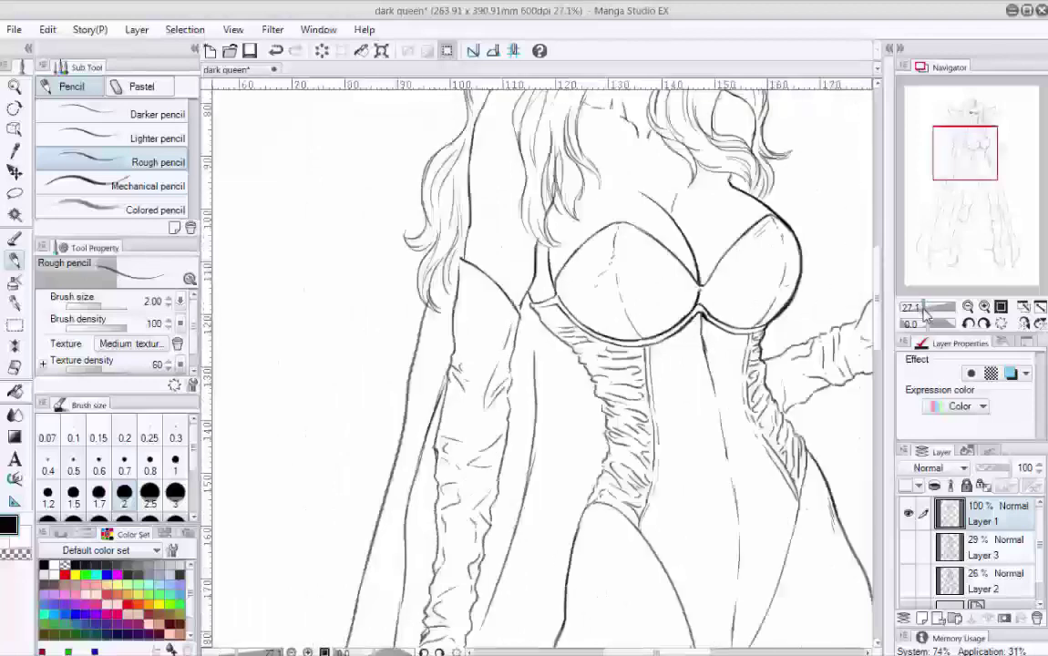
Add a light centre line and short crease marks to the knee guard on the left-hand leg
drag(966, 164, 948, 240)
drag(916, 310, 925, 312)
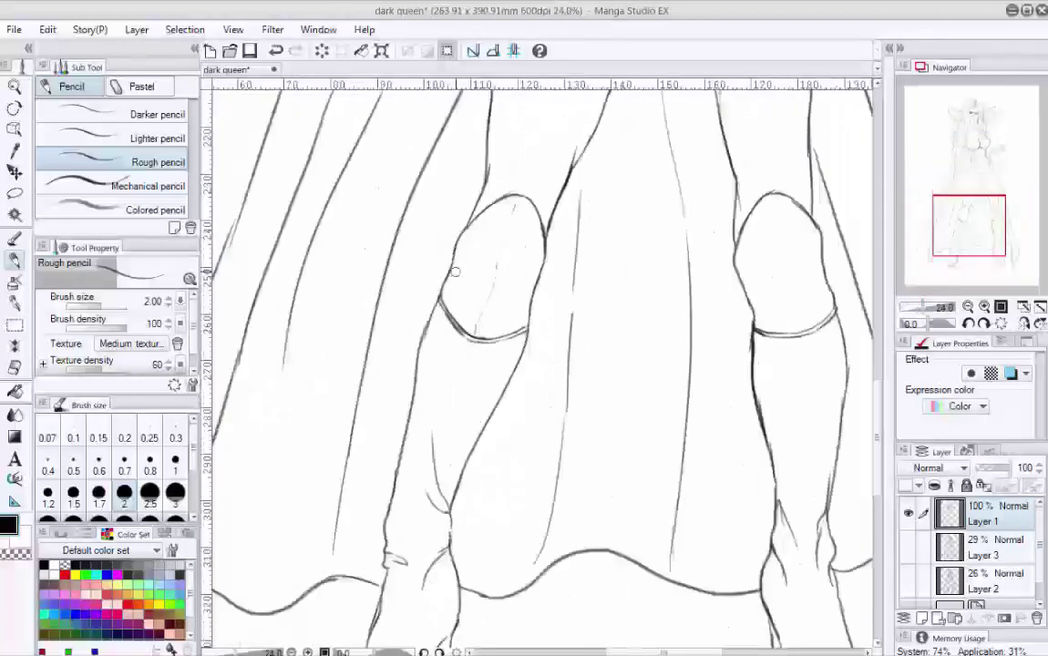
scroll(770, 323, down, 3)
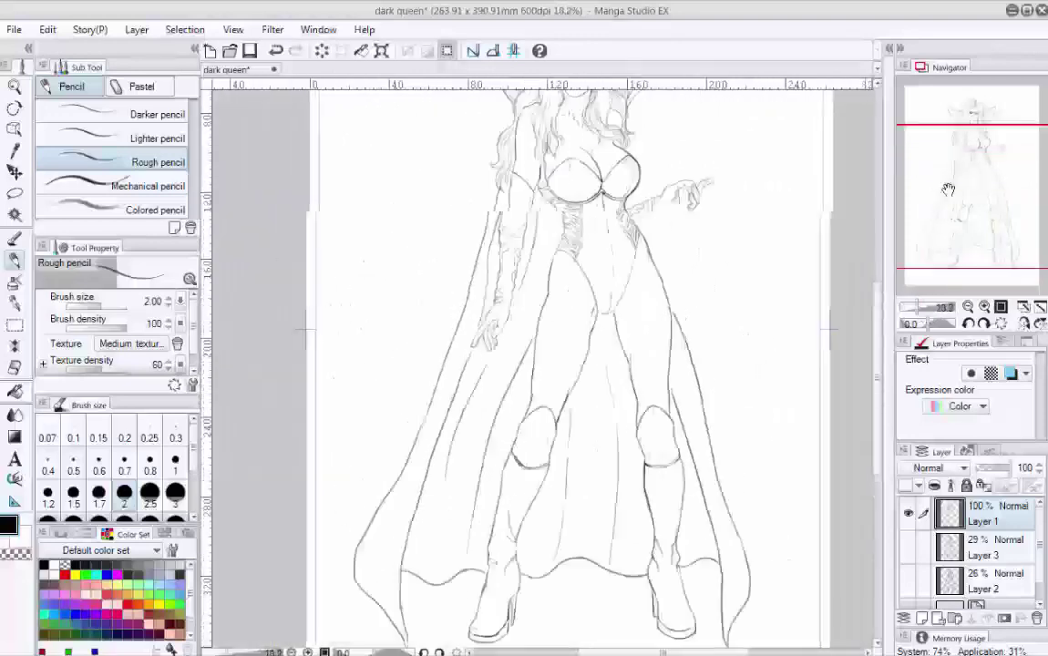
scroll(561, 167, up, 4)
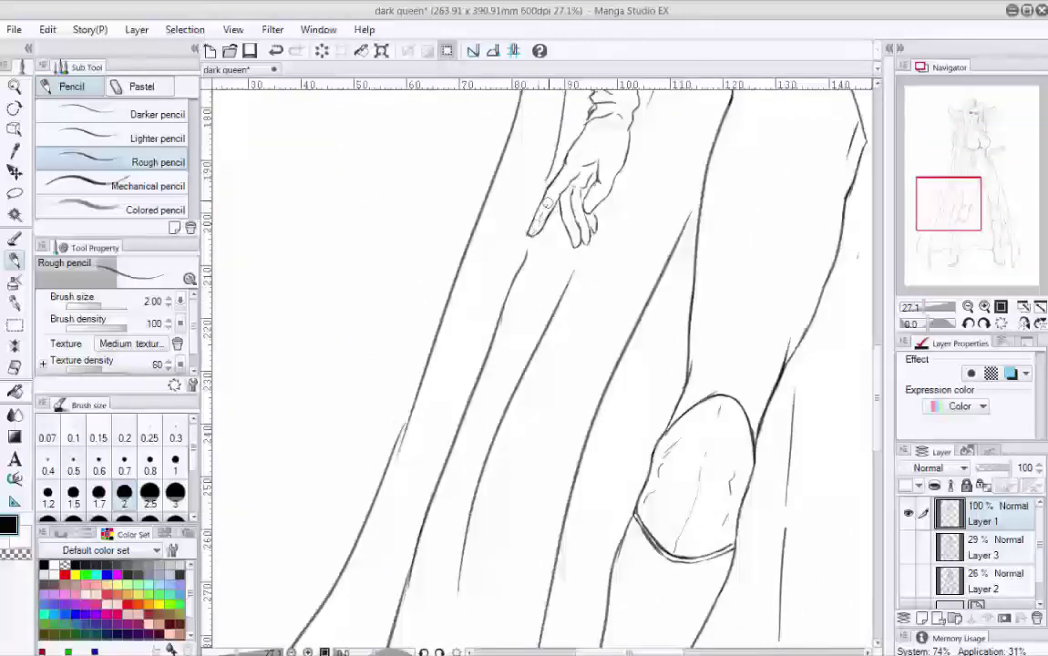
drag(949, 197, 965, 169)
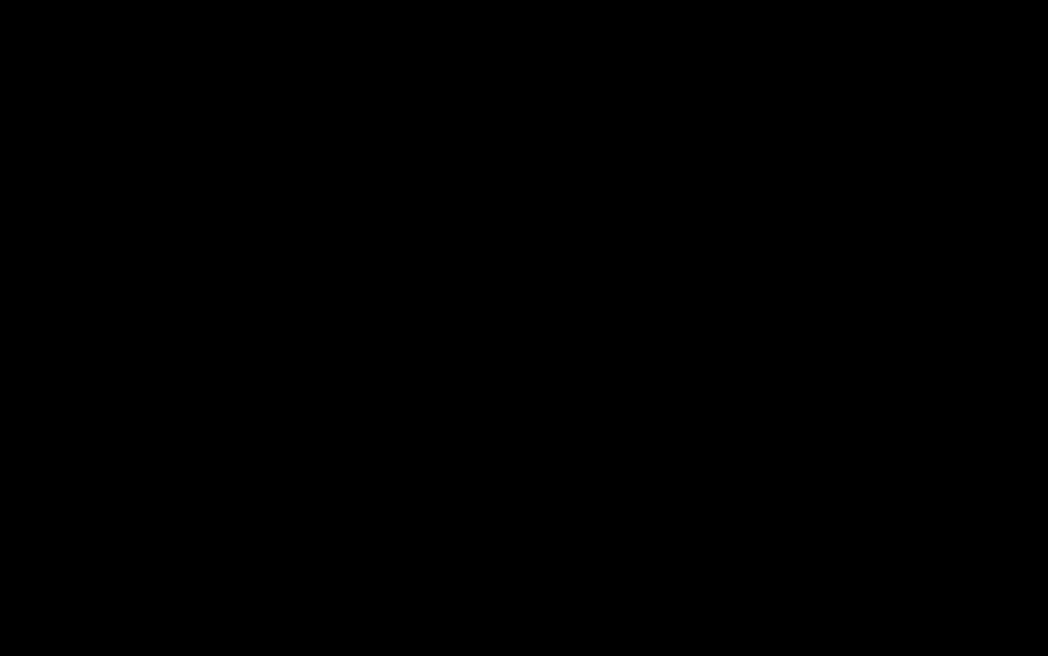